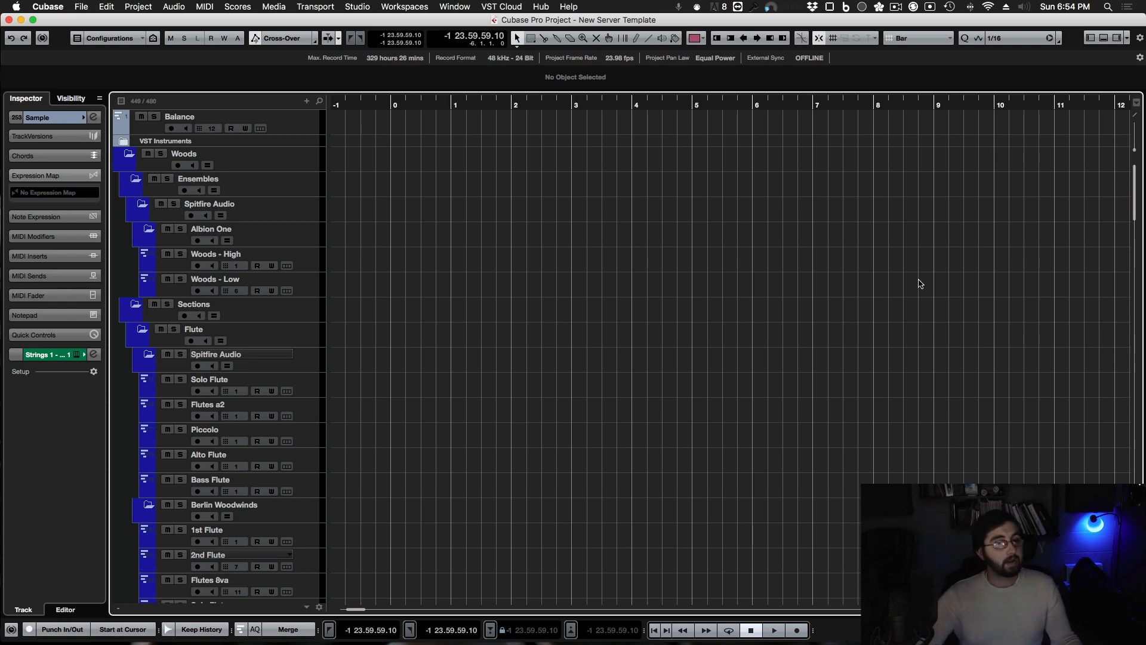
Look through the project's track list from the Woods folders down to the Sample track above Keys.
{"action": "mouse_move", "coordinate": [650, 642]}
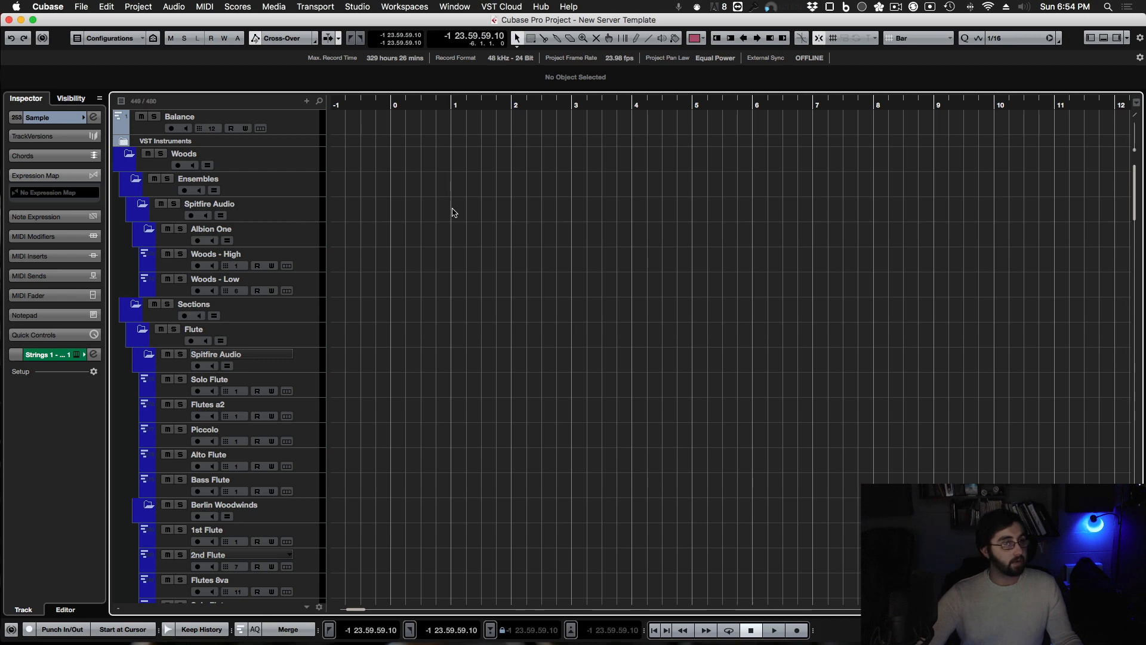
{"action": "scroll", "coordinate": [503, 421], "scroll_direction": "down", "scroll_amount": 15}
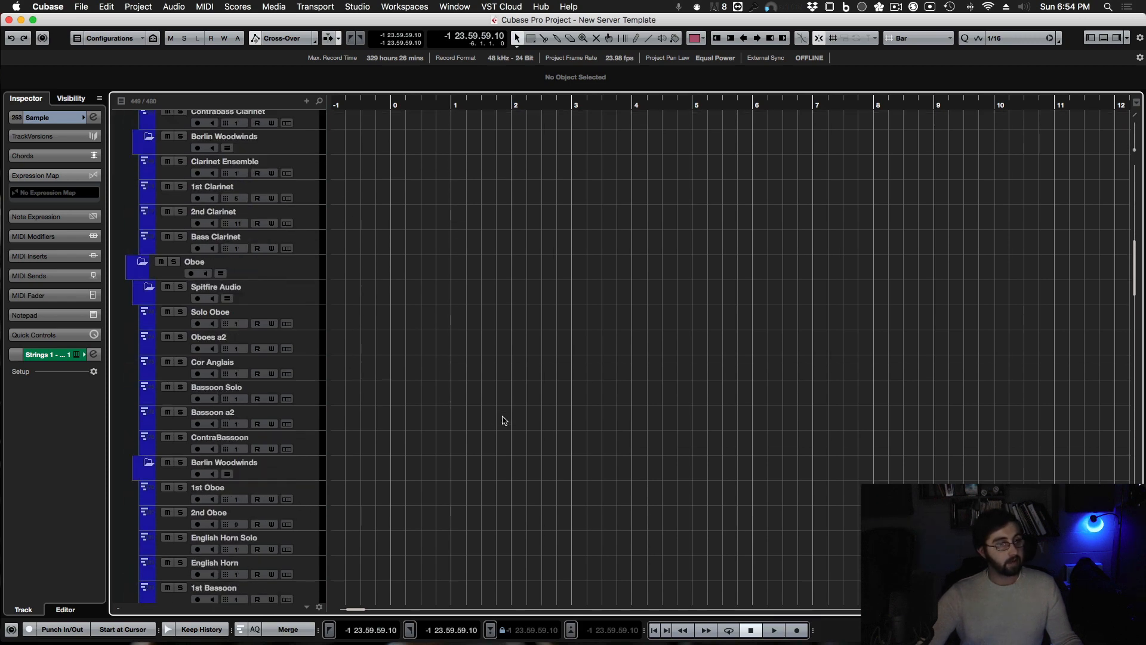
{"action": "scroll", "coordinate": [502, 420], "scroll_direction": "down", "scroll_amount": 10}
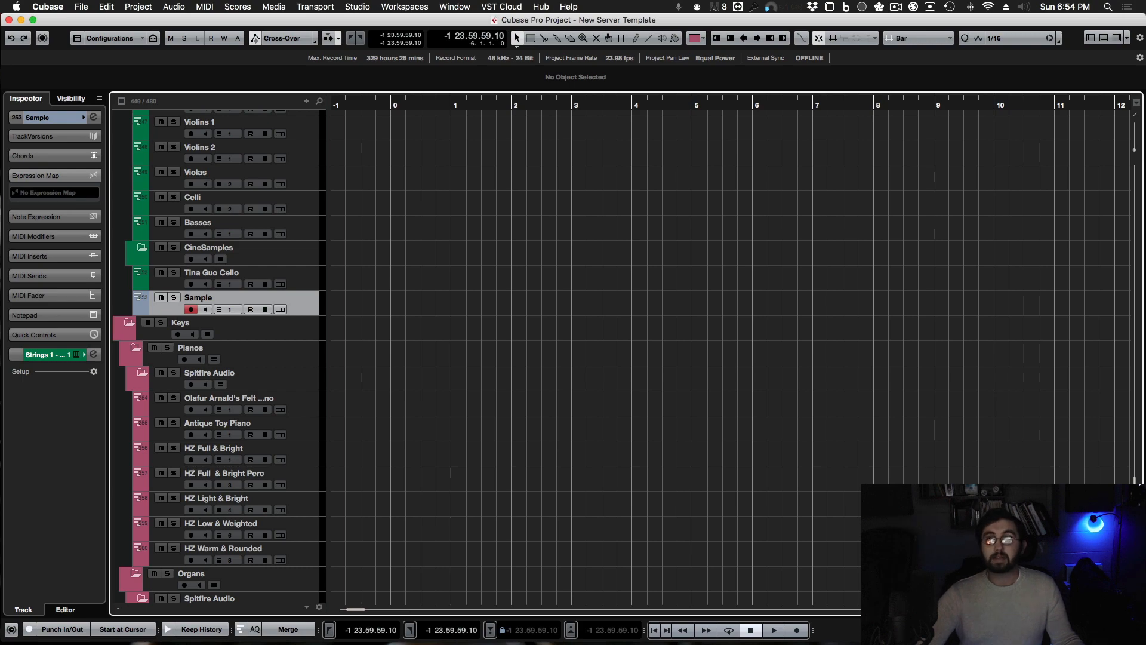
Switch to the Music Server remote desktop and set the first f - Ensembles instrument in Kontakt to Locked to UACC.
{"action": "left_click_drag", "start_coordinate": [740, 644], "coordinate": [612, 19]}
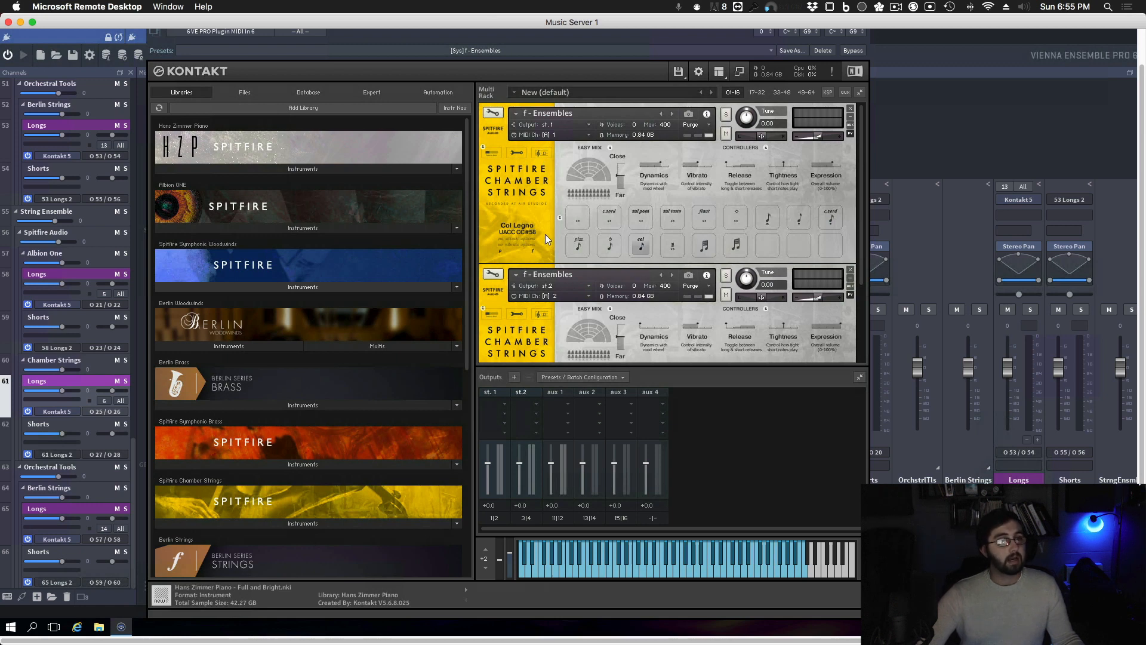
{"action": "left_click", "coordinate": [517, 152]}
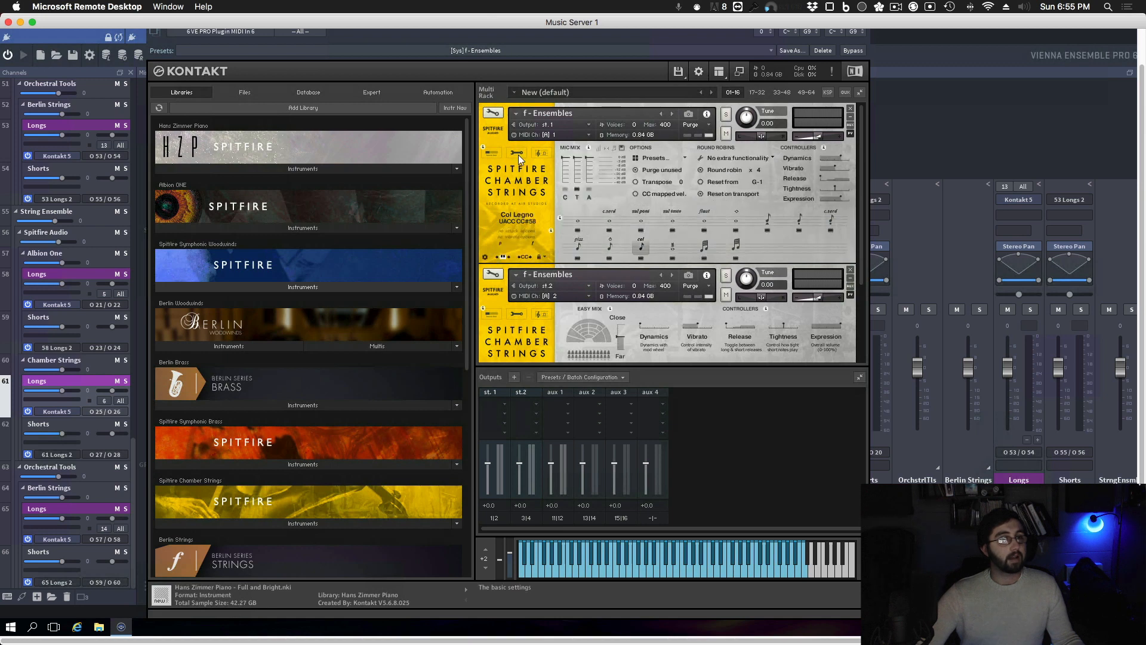
{"action": "left_click", "coordinate": [544, 257]}
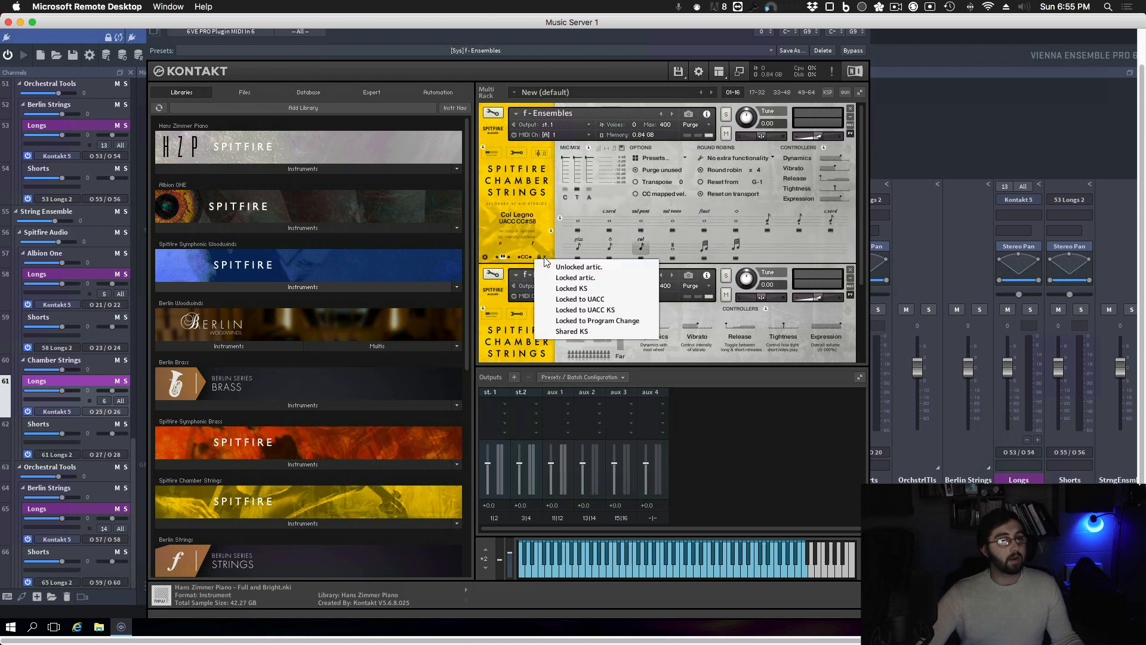
{"action": "left_click", "coordinate": [612, 299]}
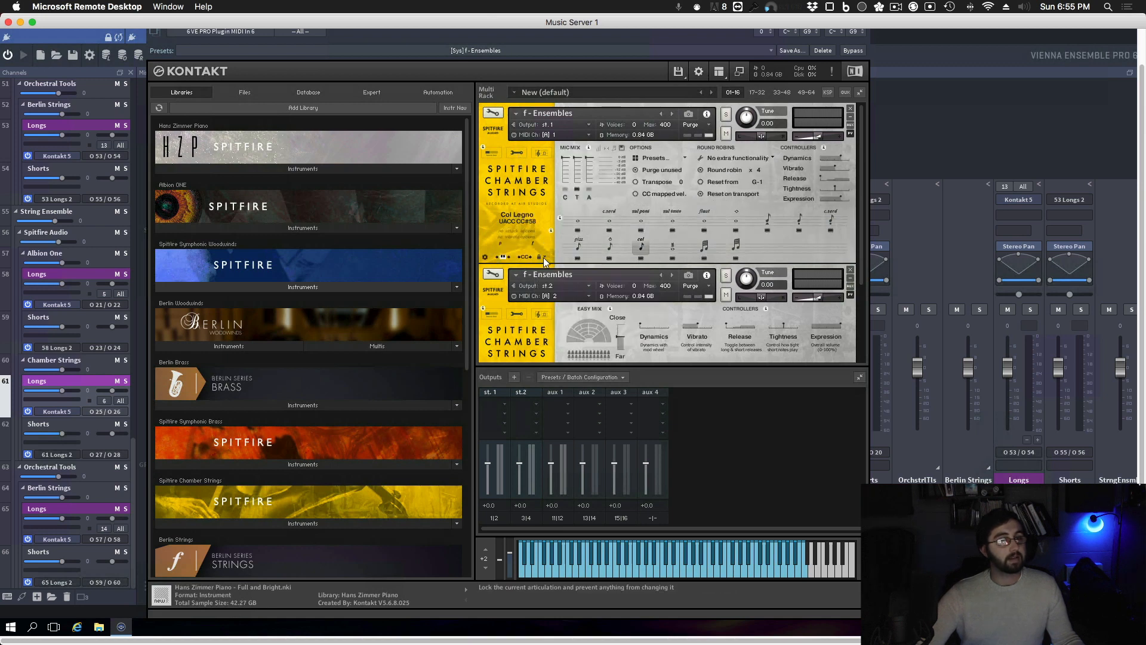
Set the second f - Ensembles instrument's articulation switching to Locked to UACC.
{"action": "scroll", "coordinate": [543, 310], "scroll_direction": "down", "scroll_amount": 3}
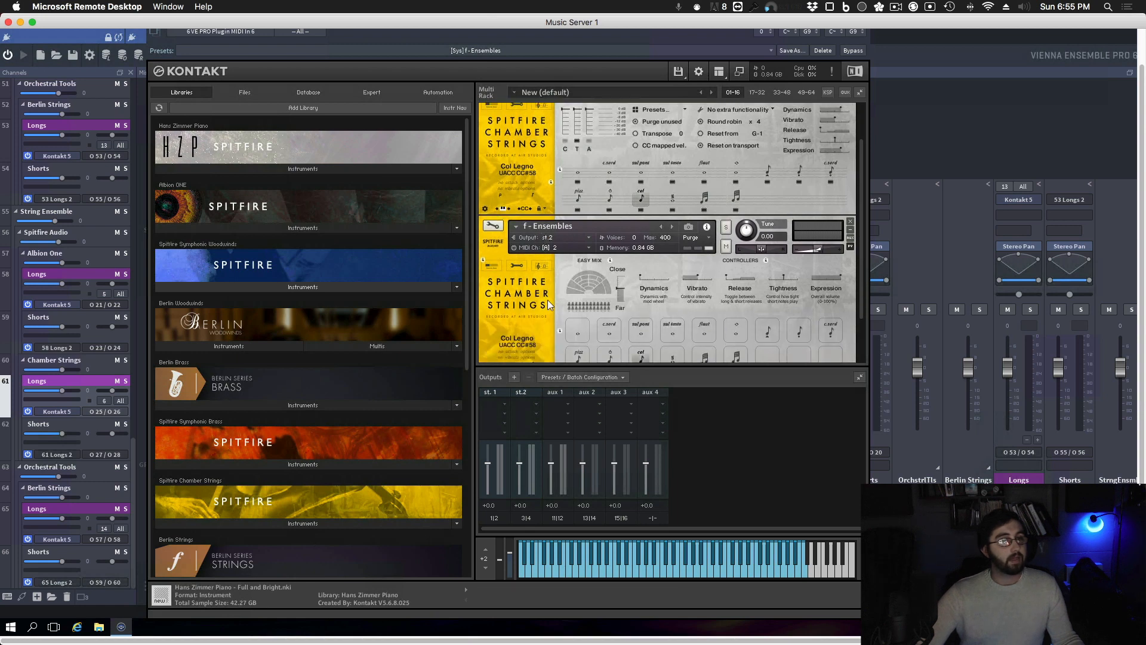
{"action": "scroll", "coordinate": [544, 336], "scroll_direction": "down", "scroll_amount": 2}
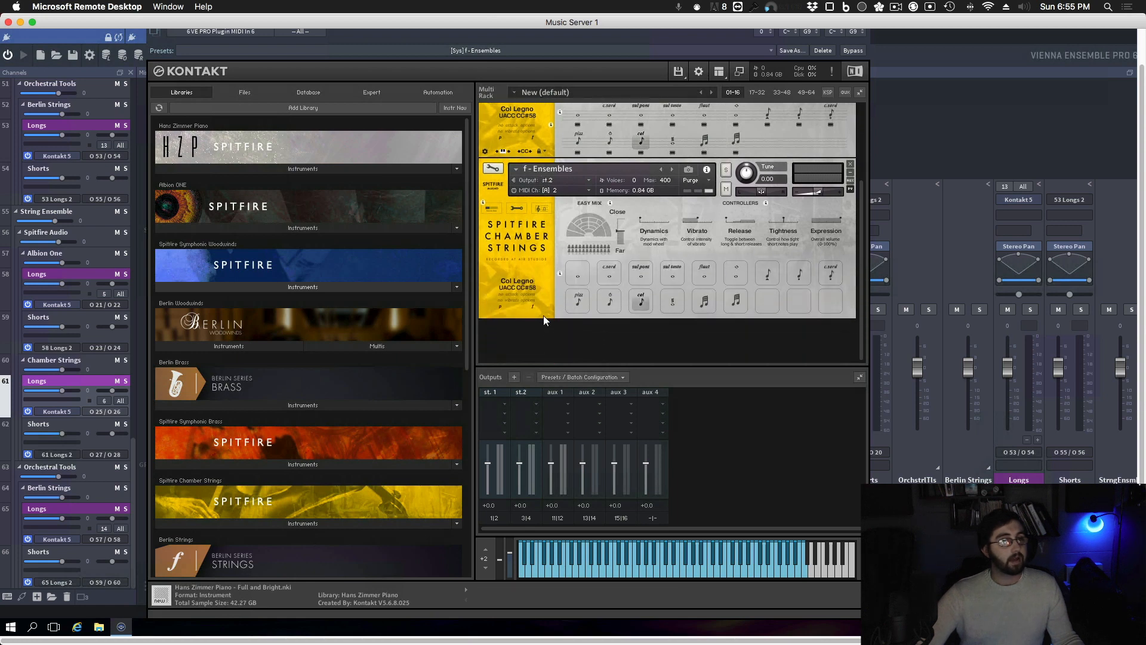
{"action": "left_click", "coordinate": [519, 209]}
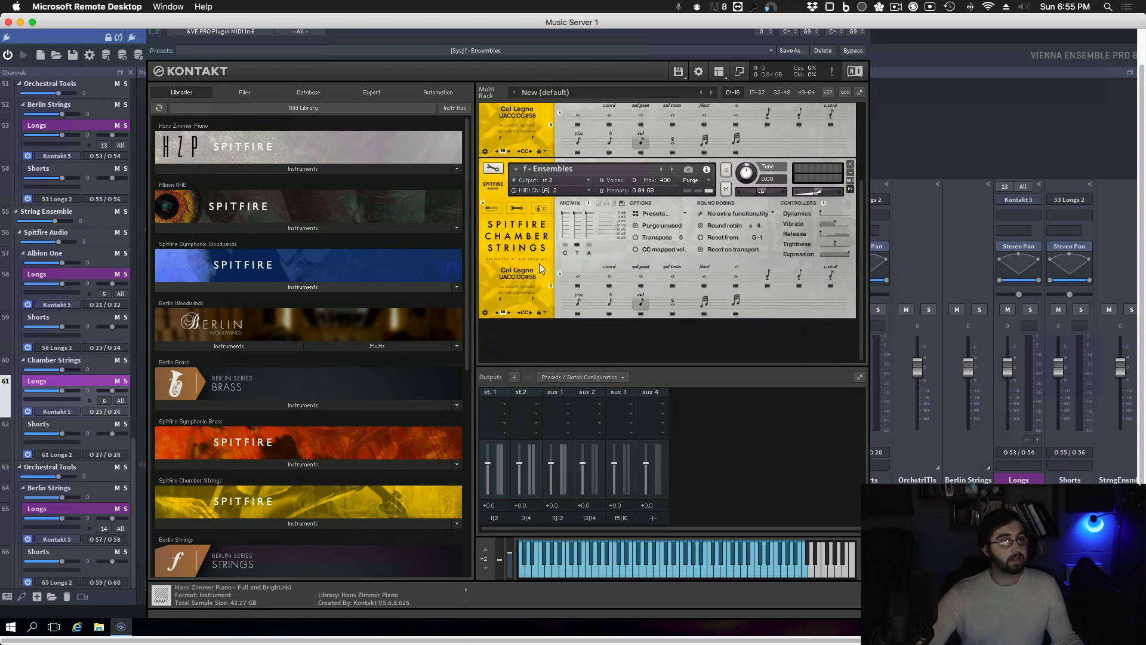
{"action": "left_click", "coordinate": [546, 309]}
{"action": "left_click", "coordinate": [618, 356]}
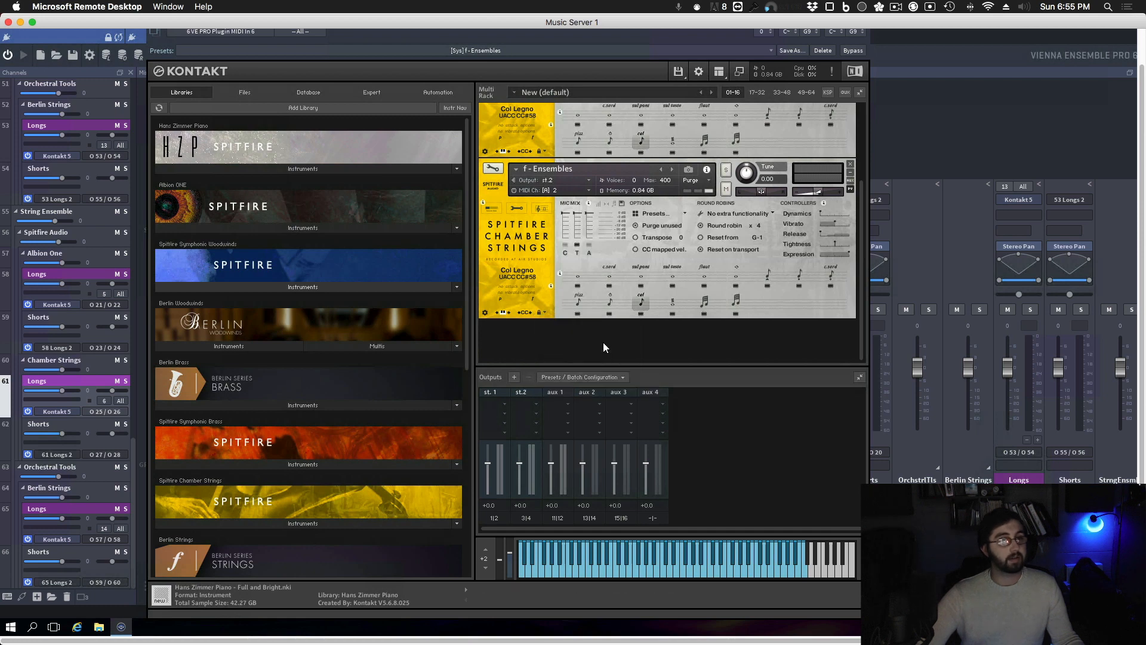
Return both f - Ensembles instruments to the Easy Mix view to review their articulations.
{"action": "scroll", "coordinate": [507, 227], "scroll_direction": "up", "scroll_amount": 2}
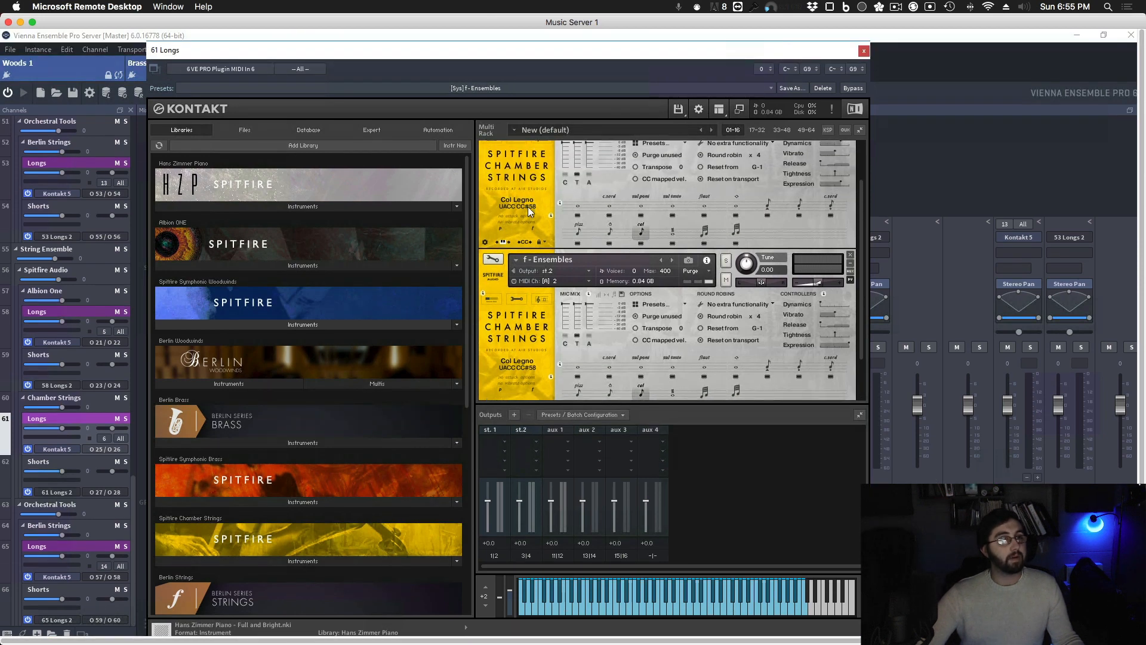
{"action": "scroll", "coordinate": [499, 179], "scroll_direction": "up", "scroll_amount": 2}
{"action": "left_click", "coordinate": [491, 163]}
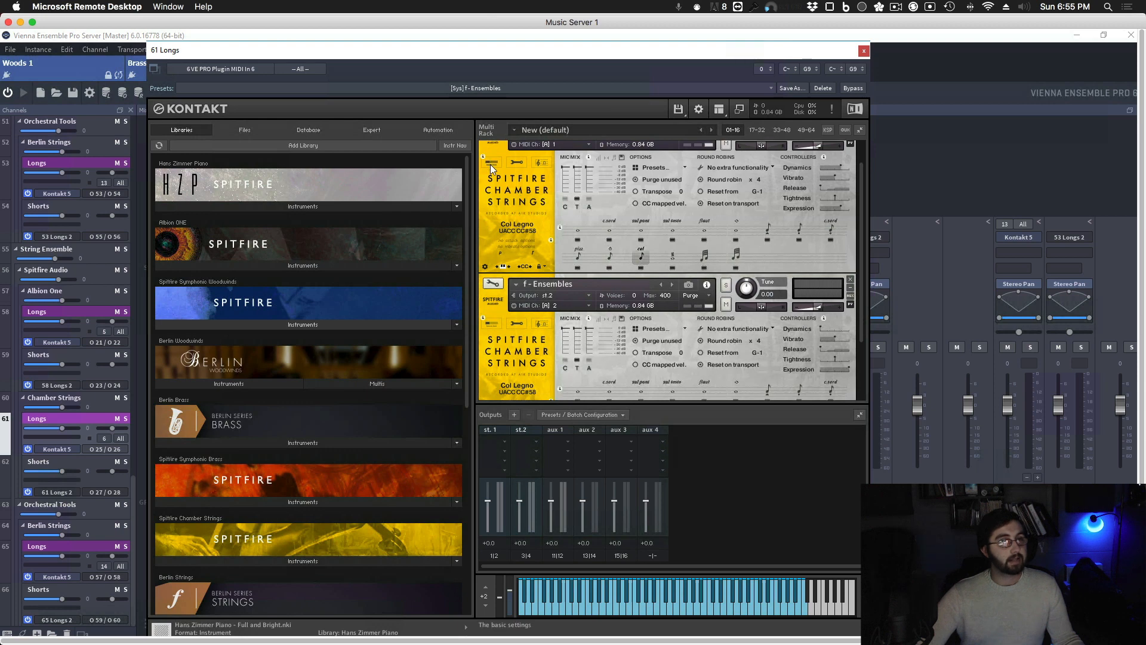
{"action": "left_click", "coordinate": [492, 323]}
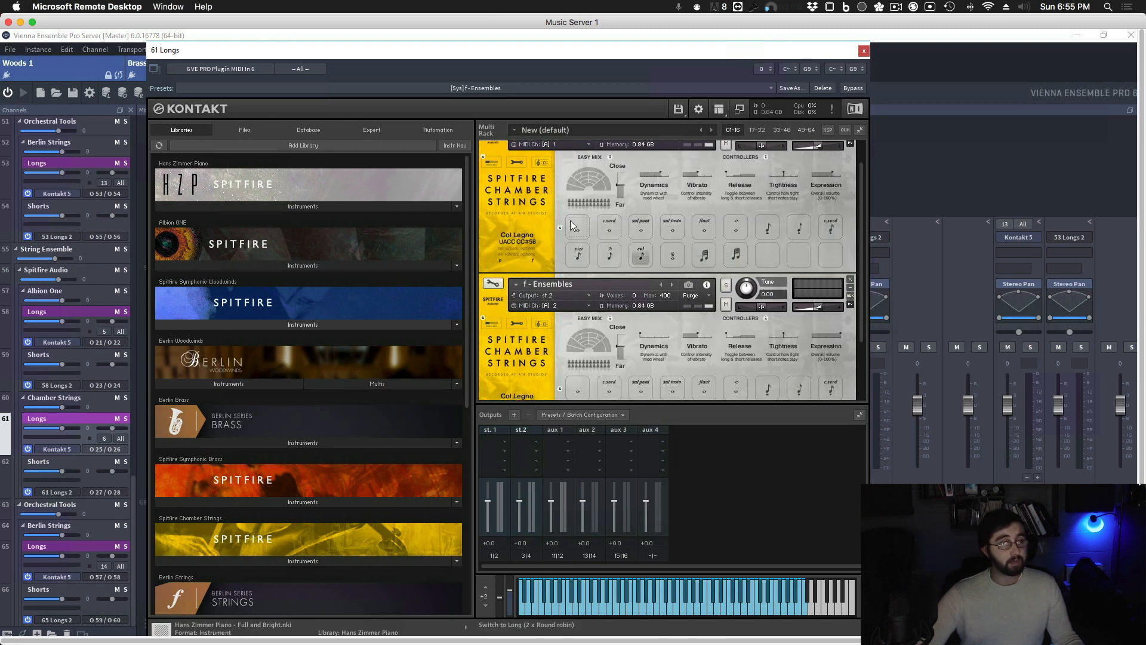
{"action": "scroll", "coordinate": [525, 208], "scroll_direction": "up", "scroll_amount": 1}
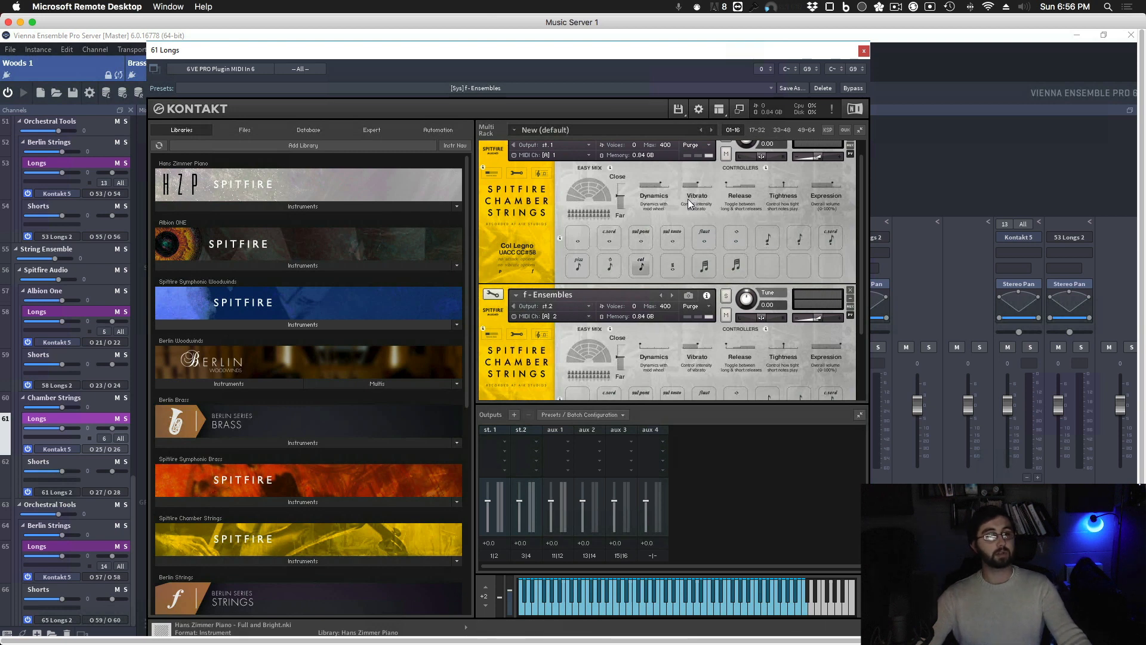
Switch back to Cubase and open the Expression Map Setup from the Sample track's expression map list.
{"action": "left_click_drag", "start_coordinate": [228, 23], "coordinate": [1145, 109]}
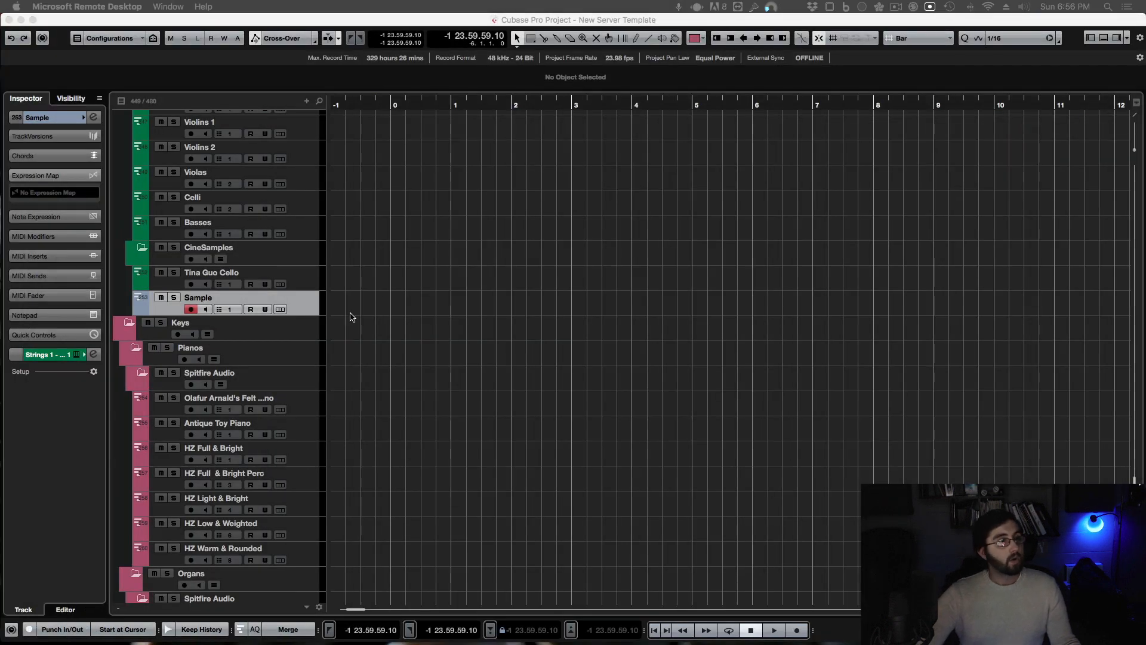
{"action": "left_click", "coordinate": [62, 177]}
{"action": "left_click", "coordinate": [62, 177]}
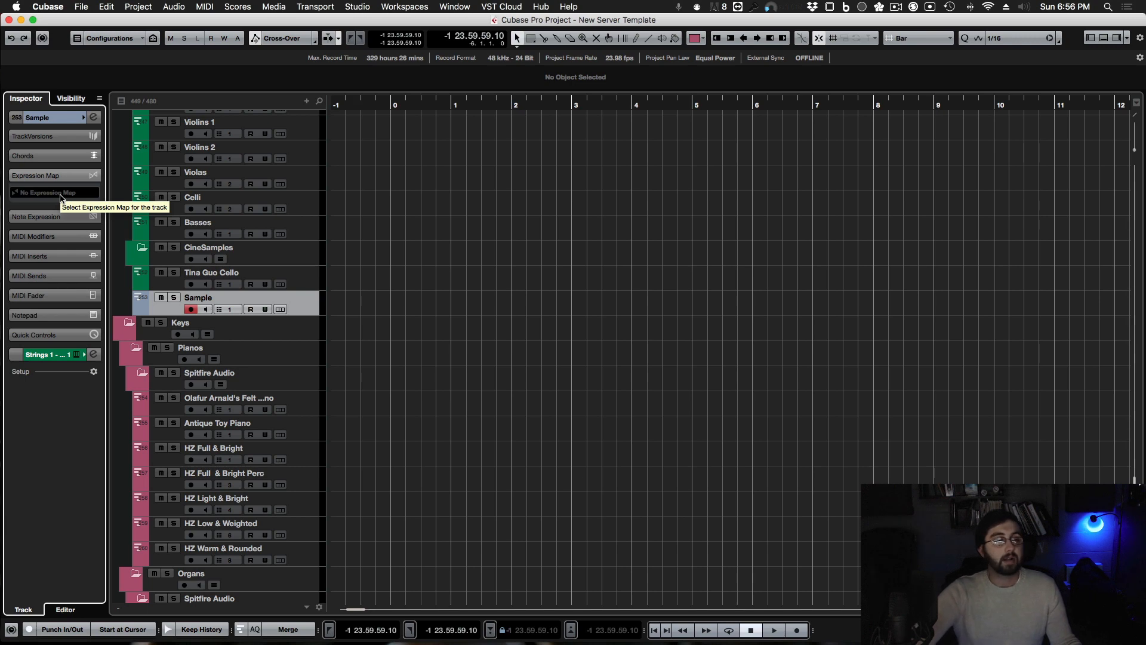
{"action": "left_click", "coordinate": [62, 192]}
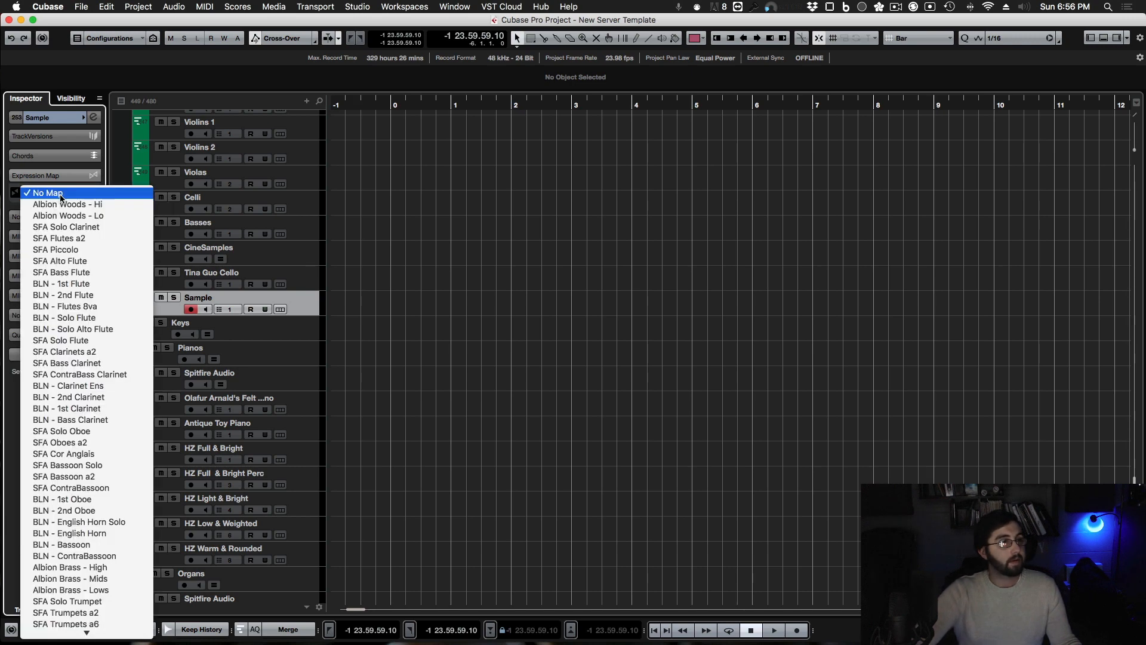
{"action": "scroll", "coordinate": [69, 238], "scroll_direction": "down", "scroll_amount": 3}
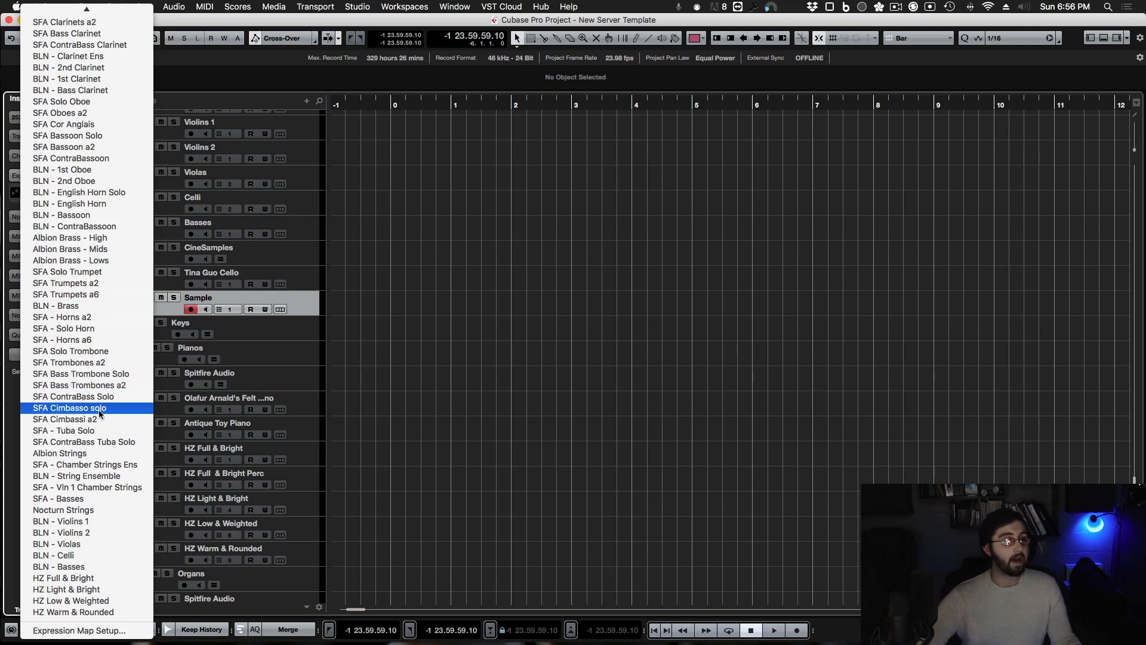
{"action": "left_click", "coordinate": [90, 631]}
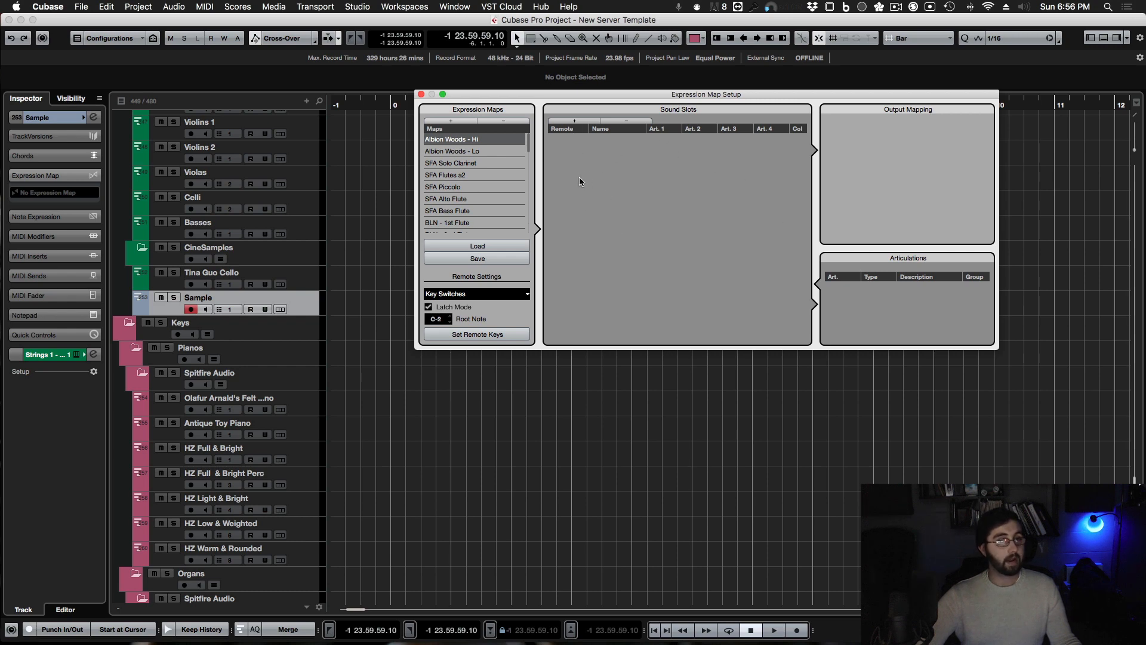
Add a new expression map and name it Sample.
{"action": "left_click", "coordinate": [456, 123]}
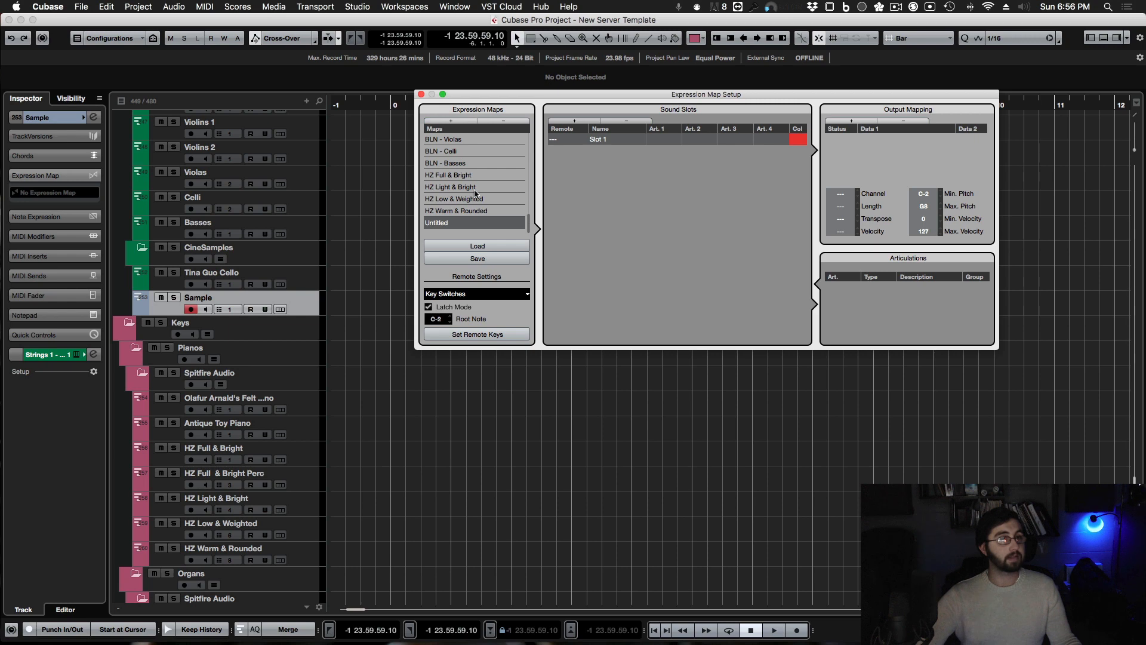
{"action": "double_click", "coordinate": [495, 223]}
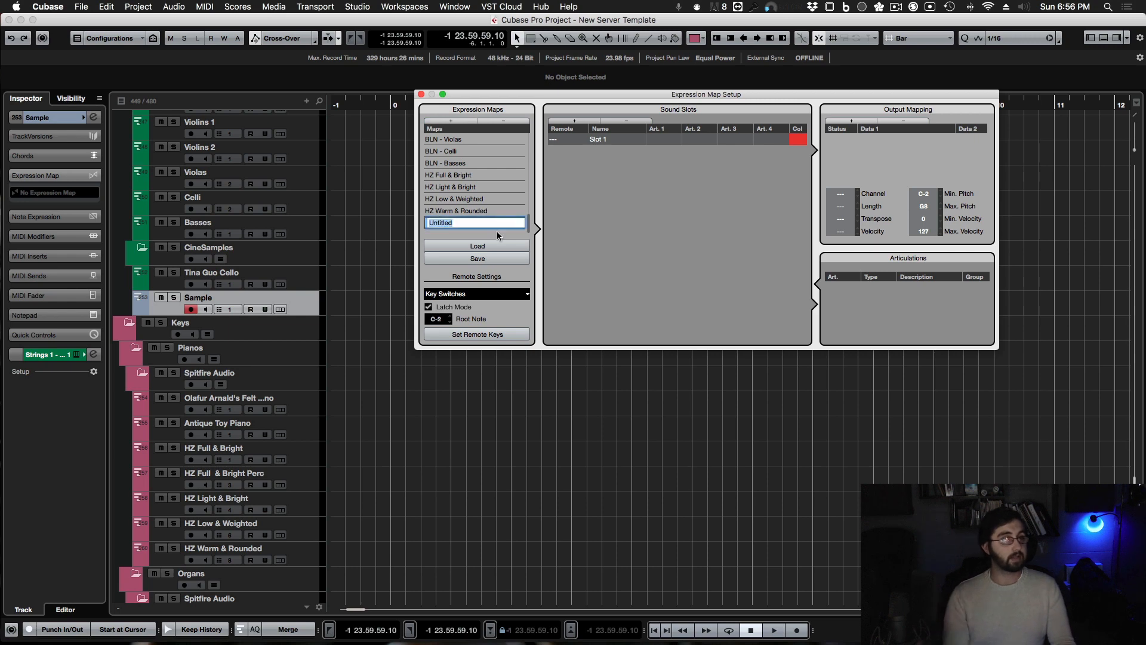
{"action": "type", "text": "Sample"}
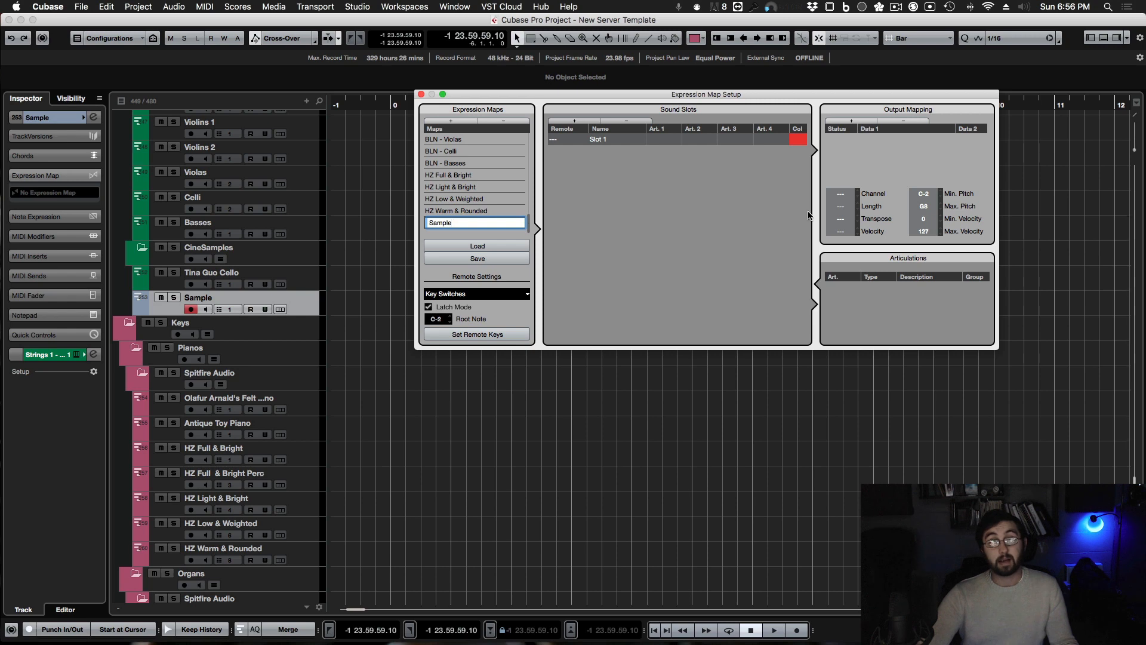
{"action": "key", "text": "Return"}
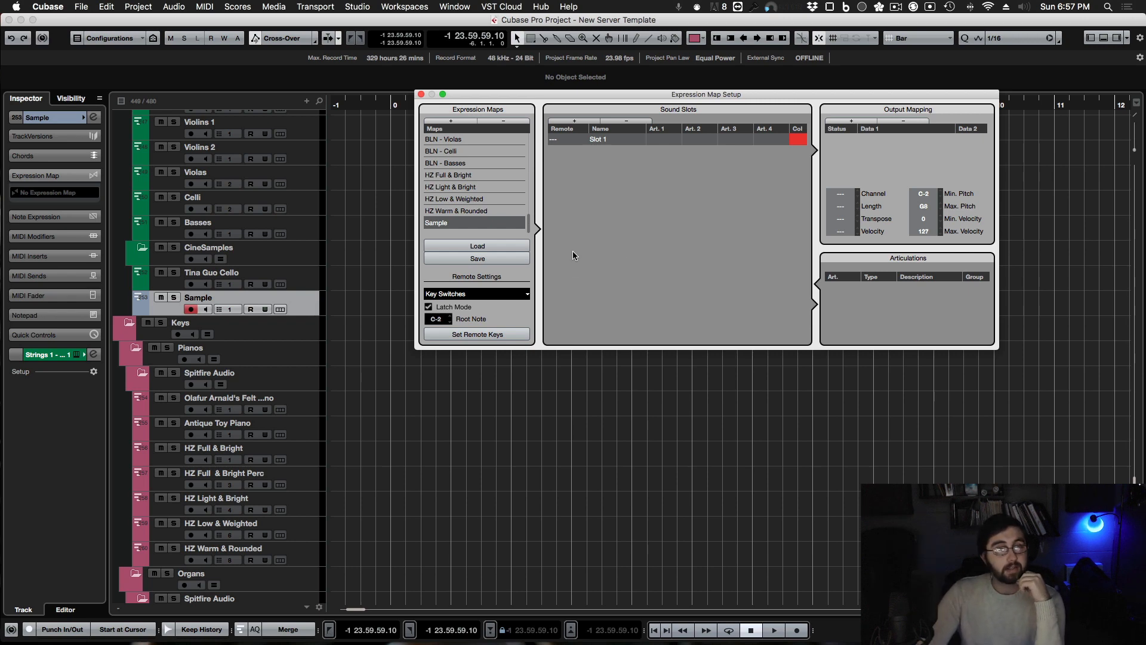
Add five more sound slots to the Sample expression map.
{"action": "left_click", "coordinate": [591, 123]}
{"action": "left_click", "coordinate": [591, 122]}
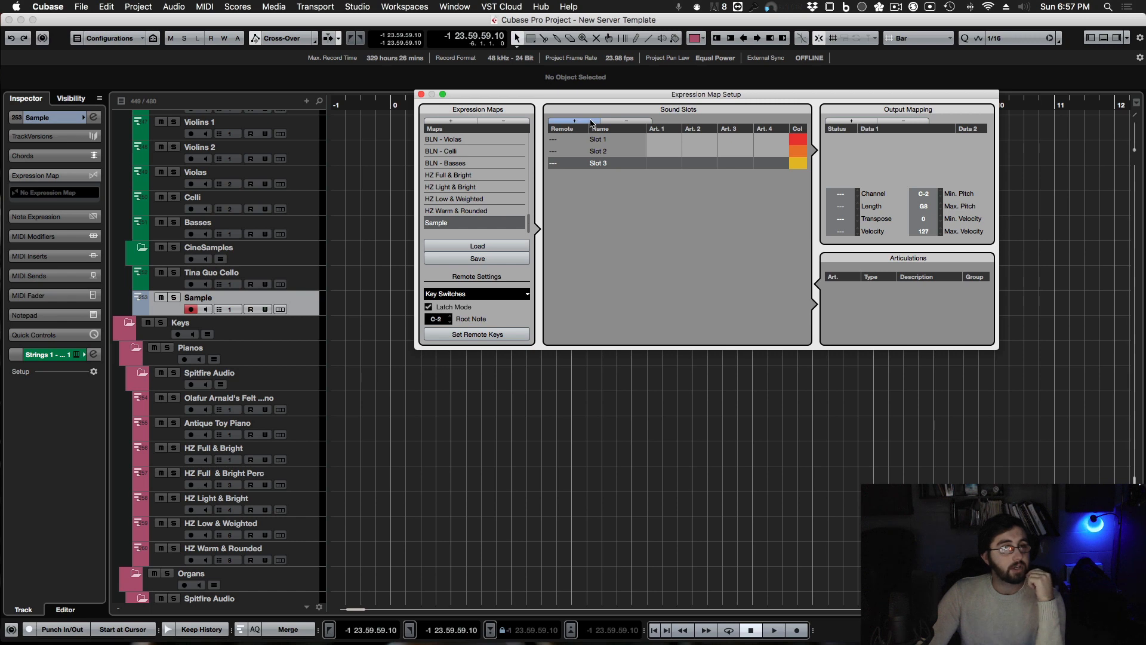
{"action": "left_click", "coordinate": [591, 123]}
{"action": "left_click", "coordinate": [591, 123]}
{"action": "left_click", "coordinate": [591, 122]}
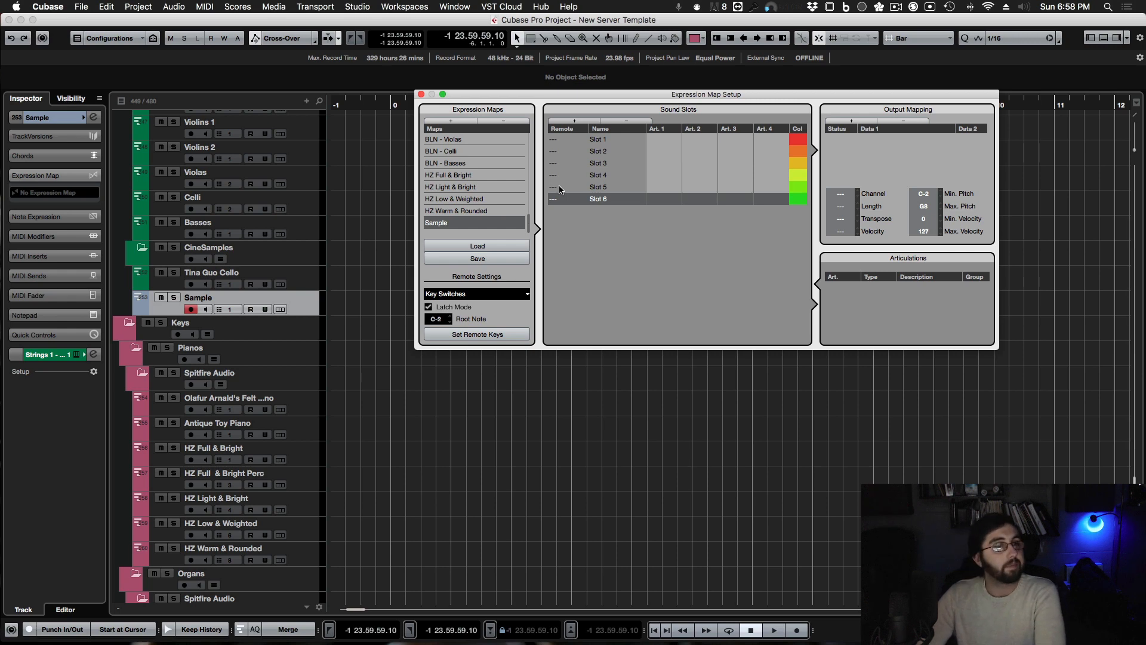
Rename the first sound slot as Longs and the second as Con Sordino.
{"action": "left_click", "coordinate": [612, 137]}
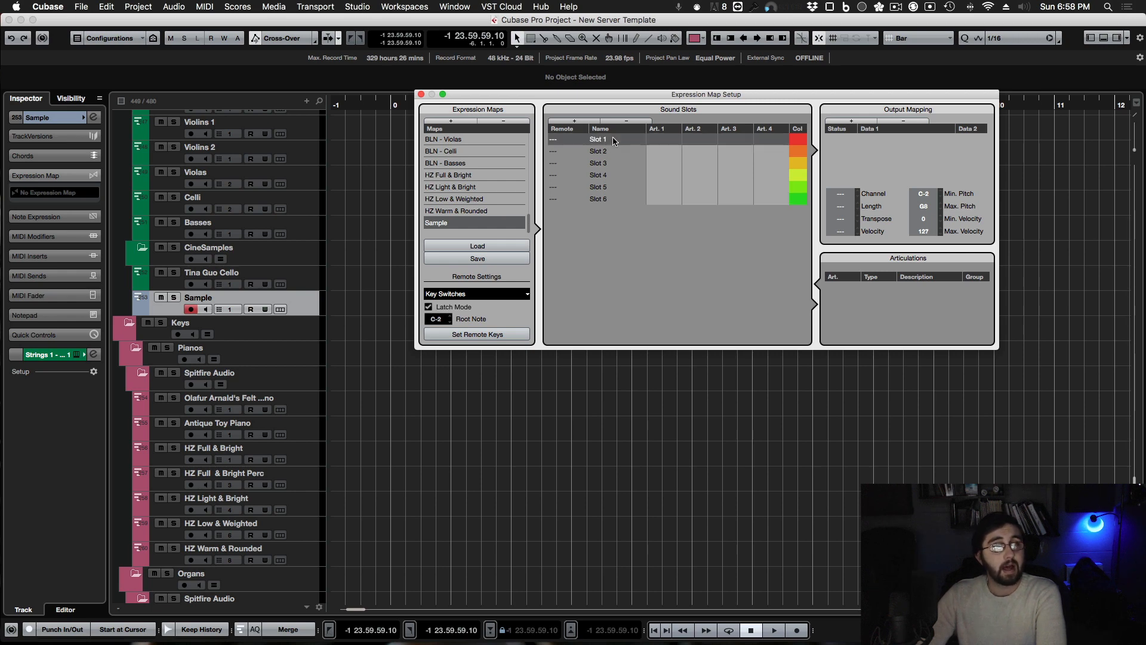
{"action": "left_click", "coordinate": [614, 138]}
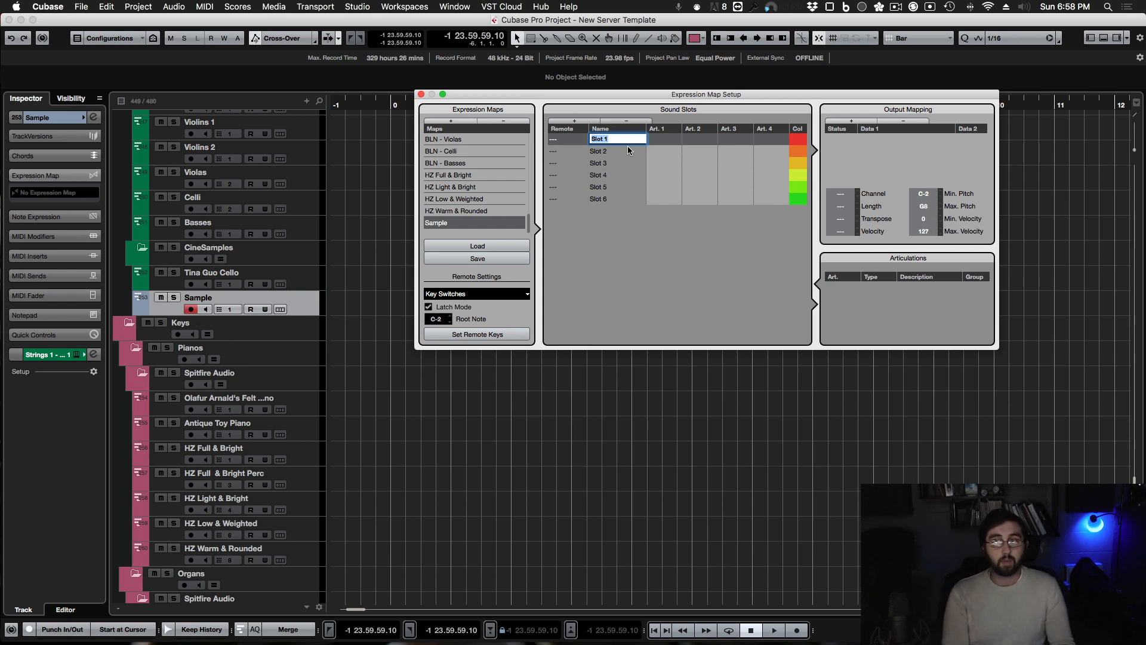
{"action": "type", "text": "ongs"}
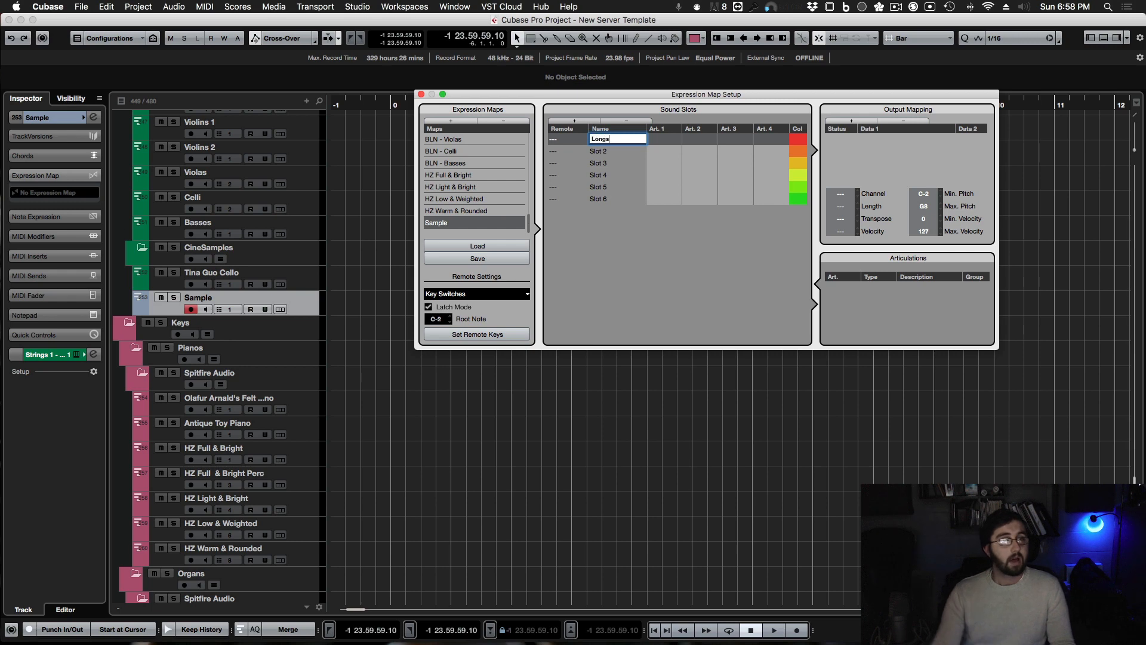
{"action": "left_click", "coordinate": [614, 149]}
{"action": "double_click", "coordinate": [614, 150]}
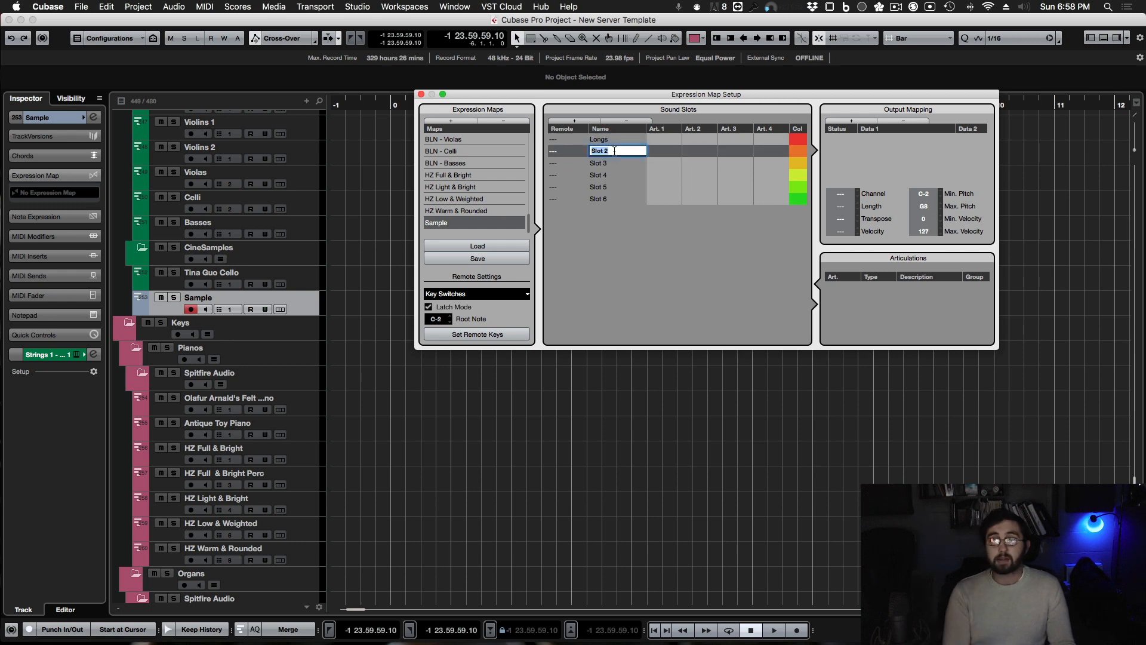
{"action": "type", "text": "Con So"}
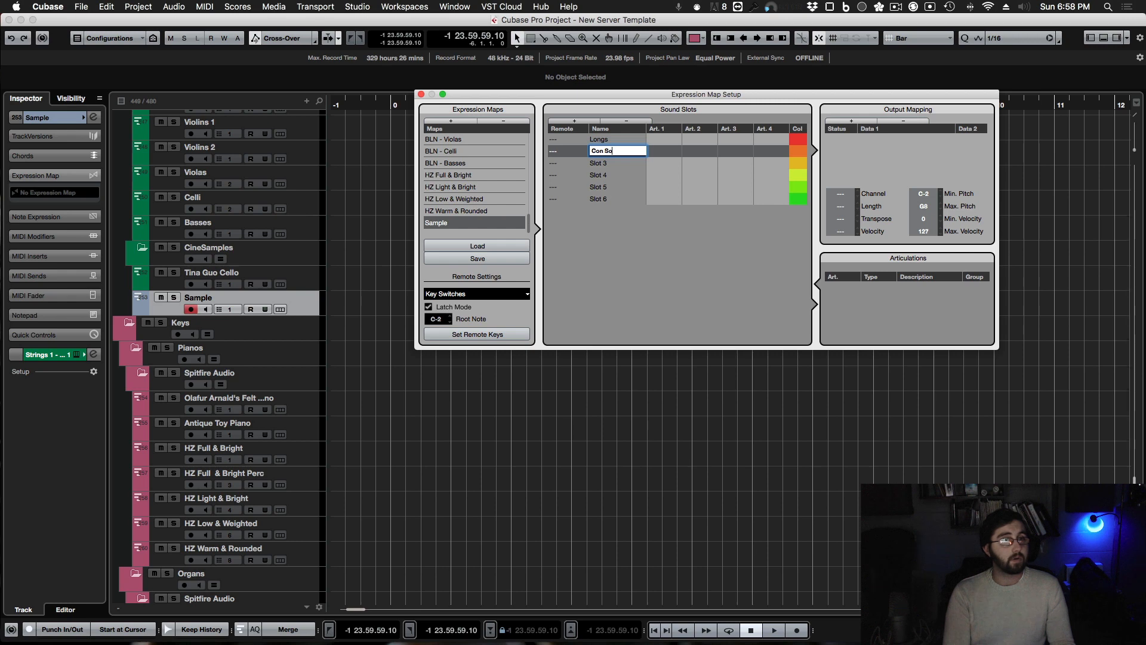
{"action": "type", "text": "rdino"}
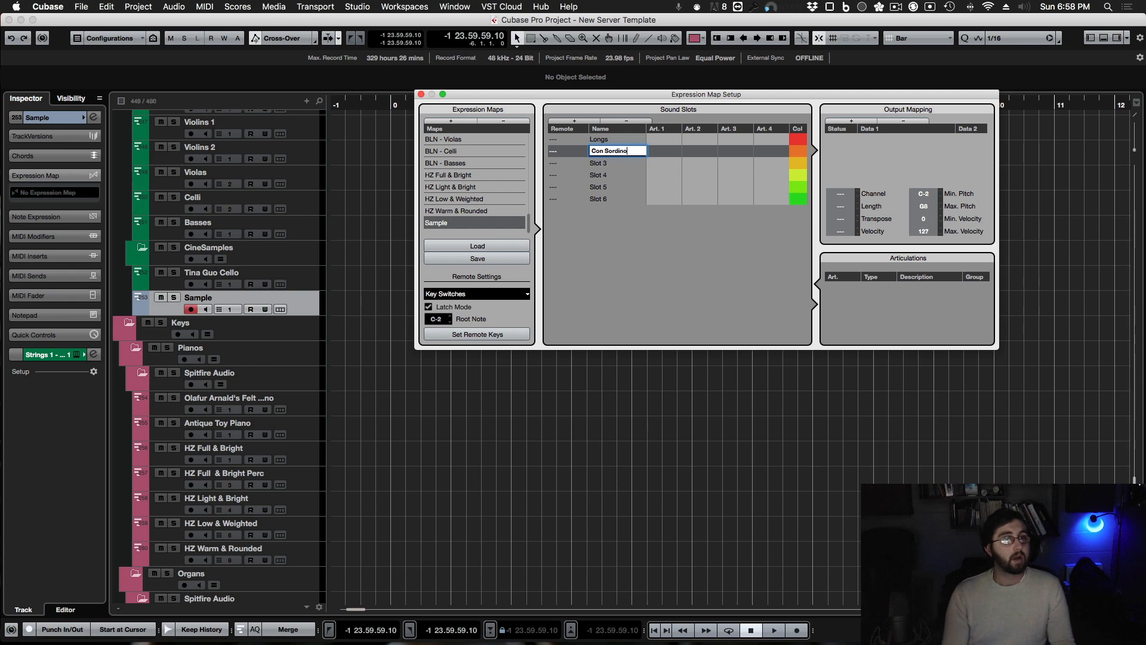
Rename the third sound slot as Sul Pont and the fourth as Pizz.
{"action": "double_click", "coordinate": [610, 163]}
{"action": "type", "text": "S"}
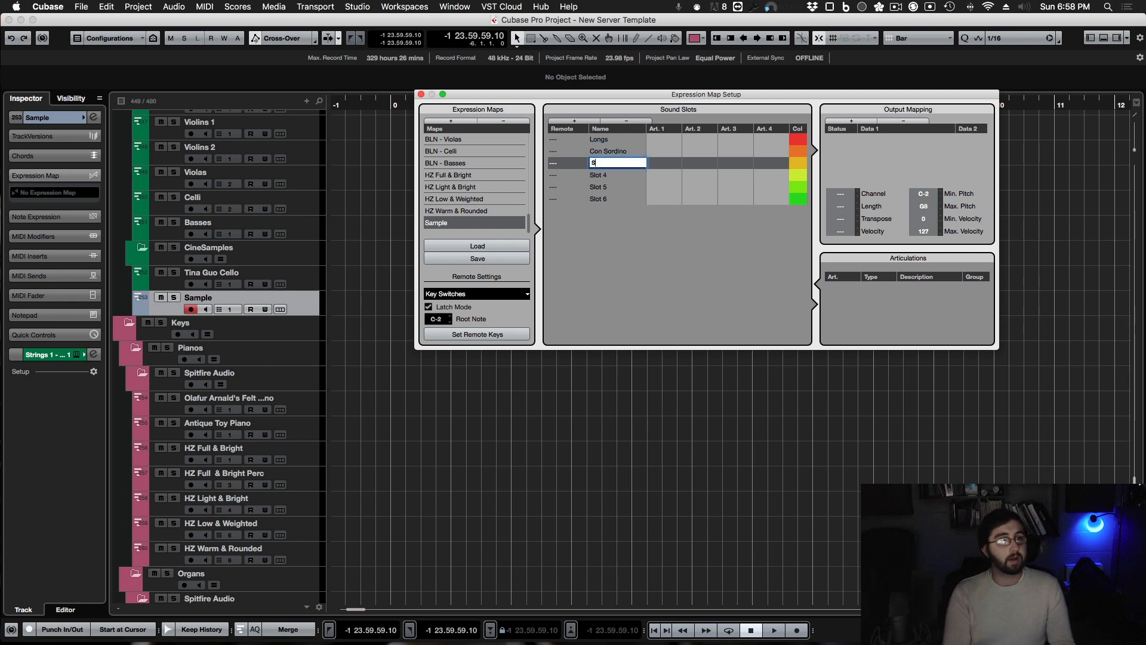
{"action": "type", "text": "ul Pont"}
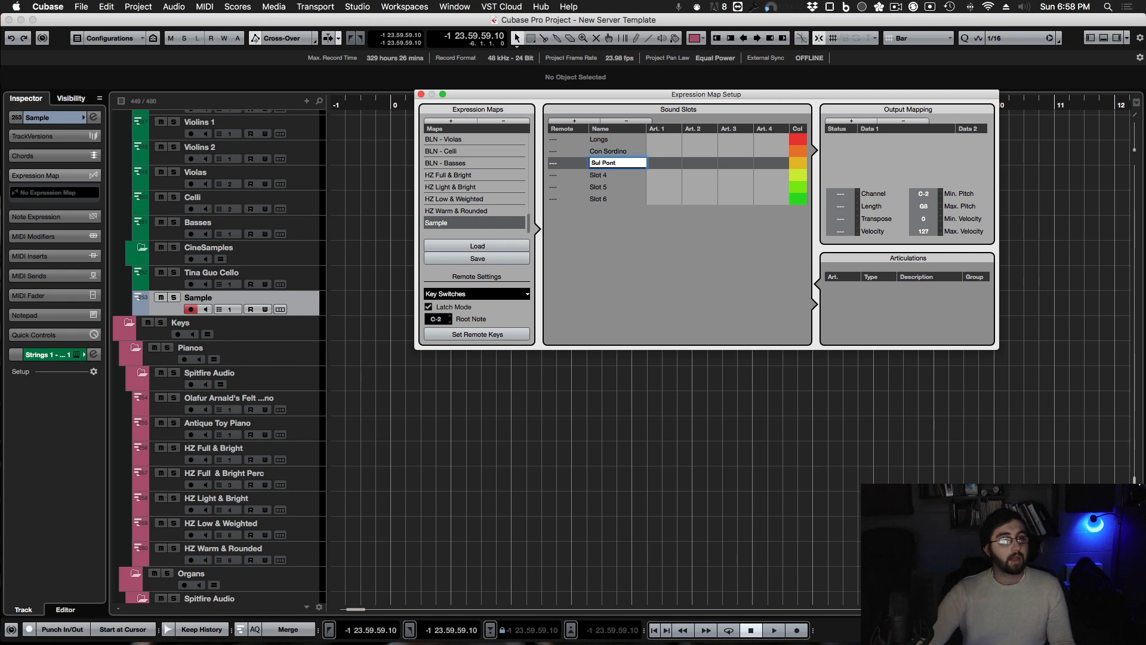
{"action": "left_click", "coordinate": [610, 177]}
{"action": "double_click", "coordinate": [610, 176]}
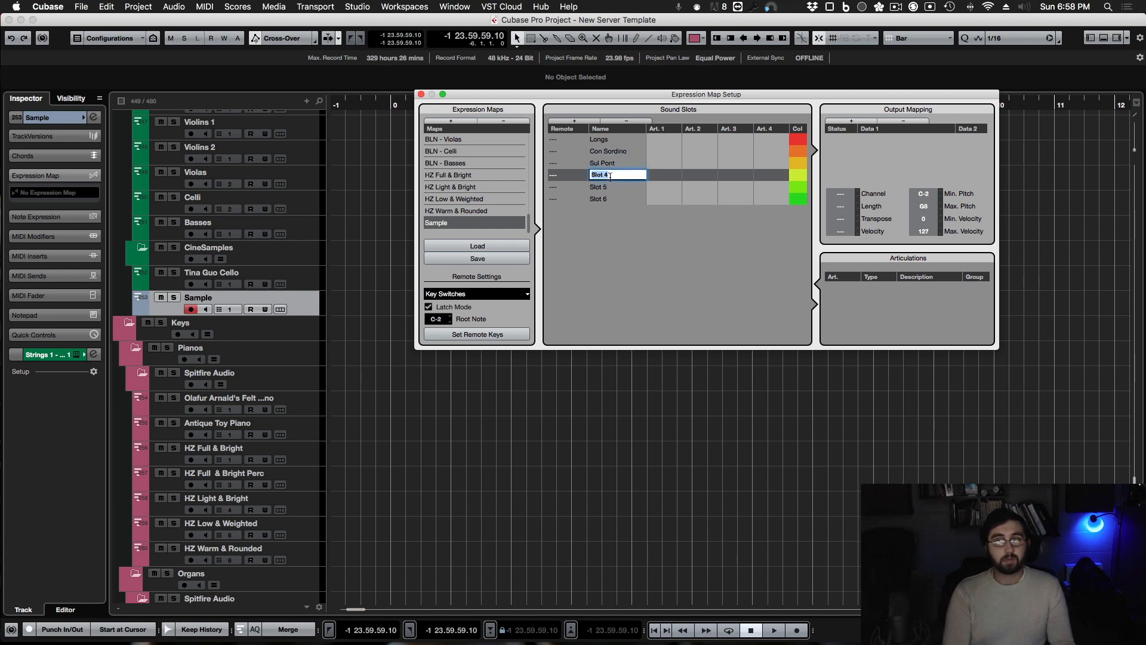
{"action": "type", "text": "Pizz"}
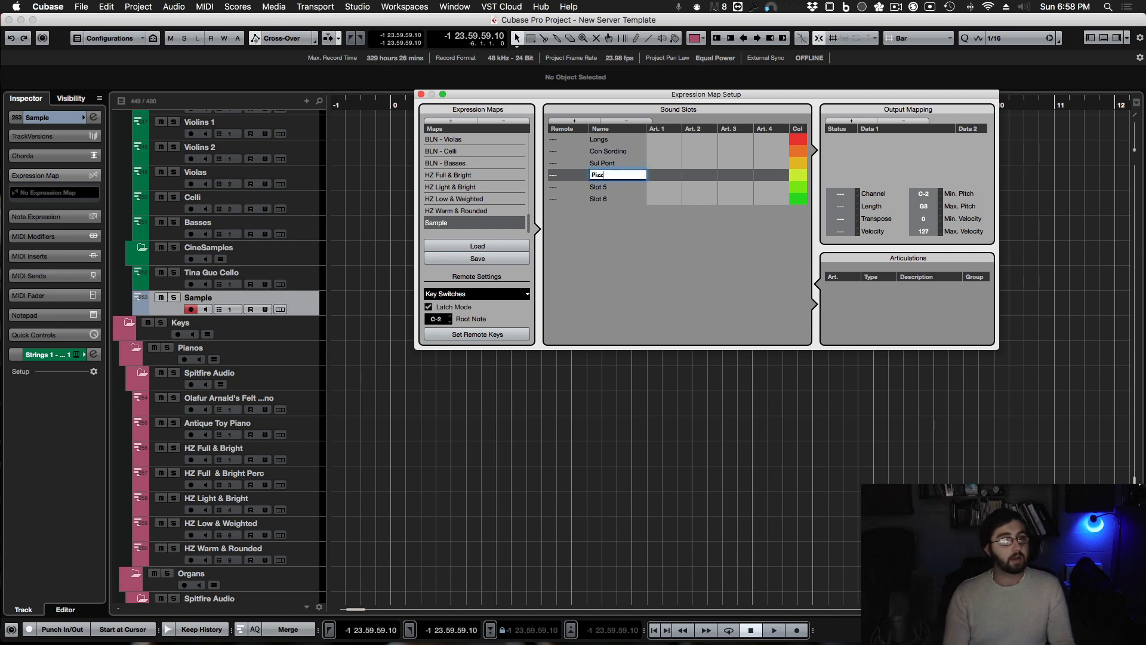
Rename the fifth sound slot as Bartok Pizz and the sixth as Col Legno.
{"action": "double_click", "coordinate": [603, 188]}
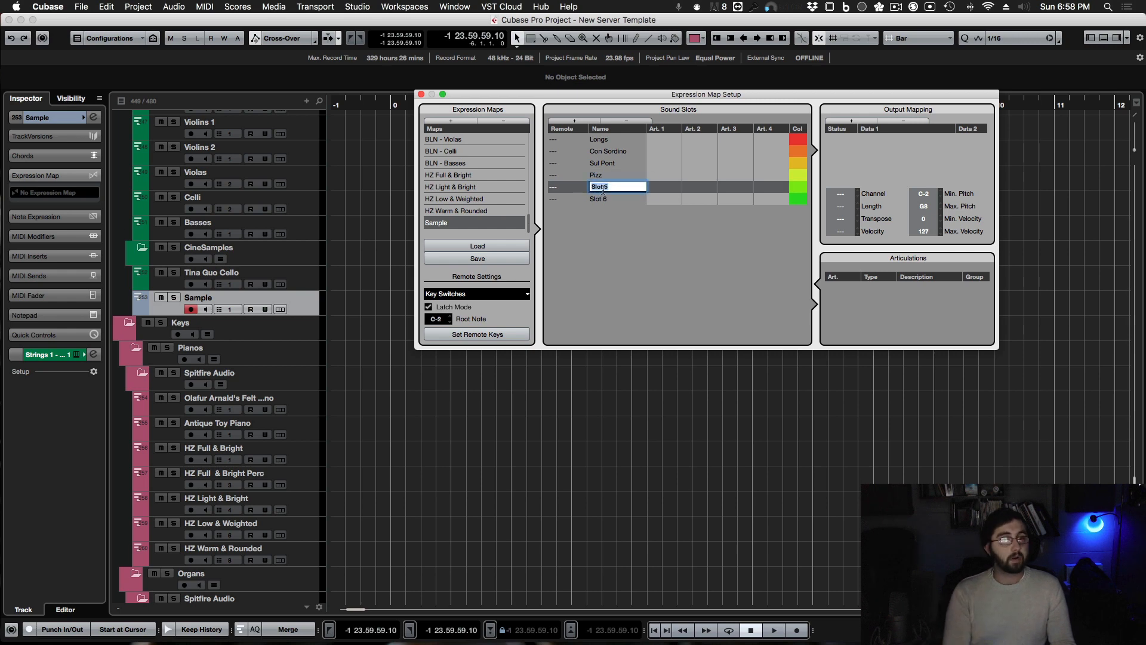
{"action": "type", "text": "Bartok Pi"}
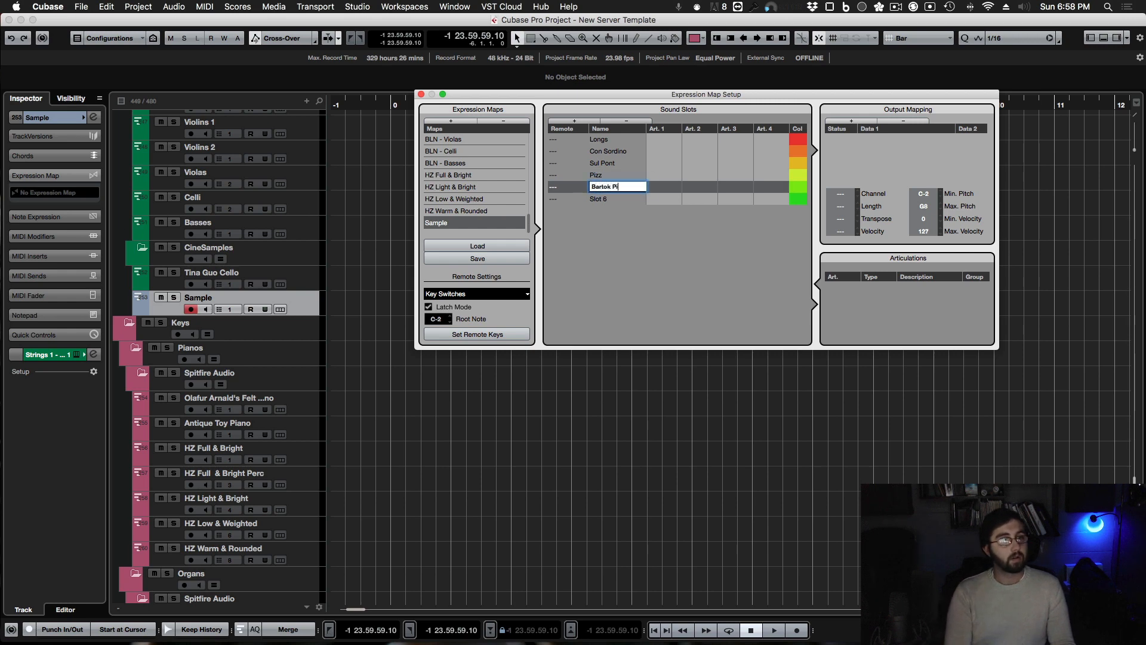
{"action": "type", "text": "zz"}
{"action": "double_click", "coordinate": [597, 202]}
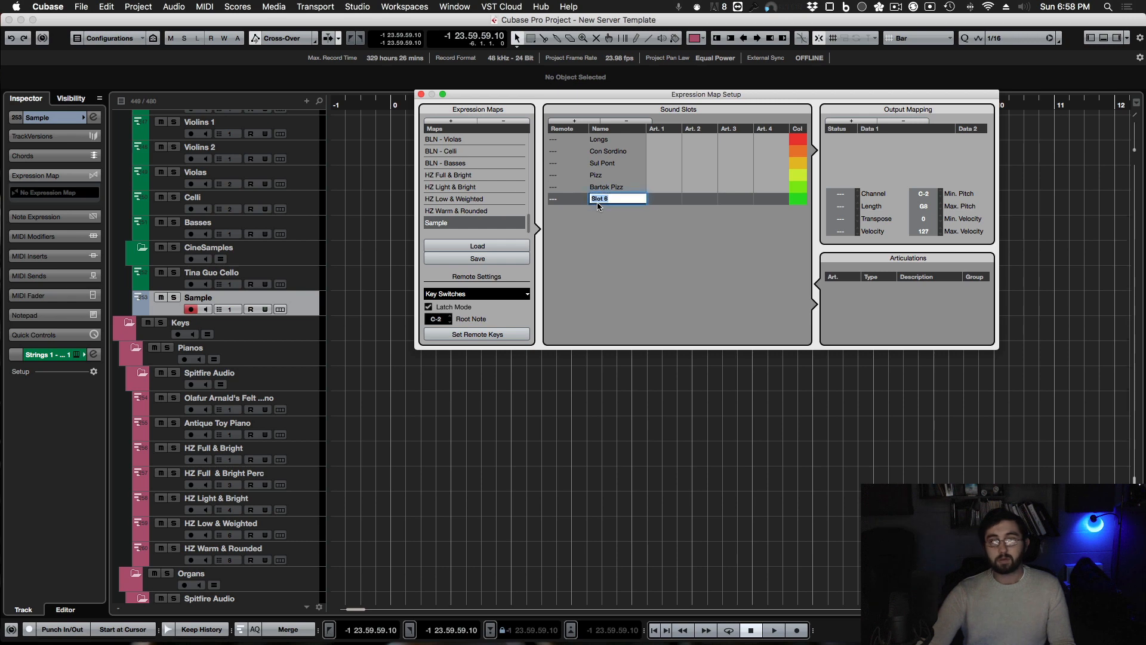
{"action": "type", "text": "Col Leg"}
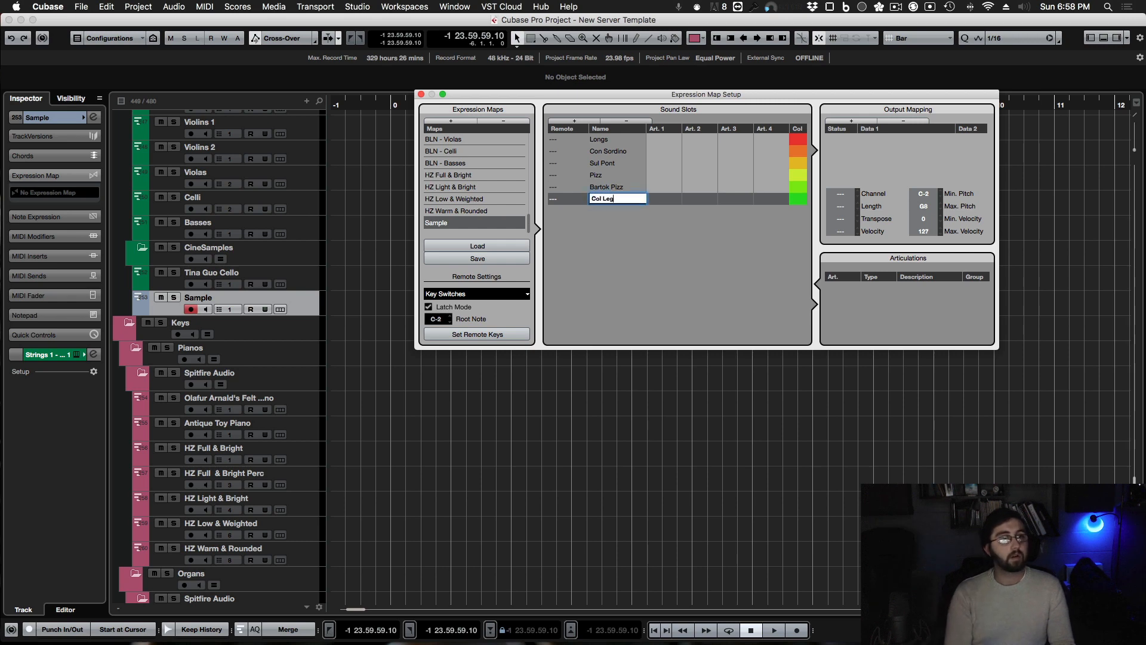
{"action": "type", "text": "no"}
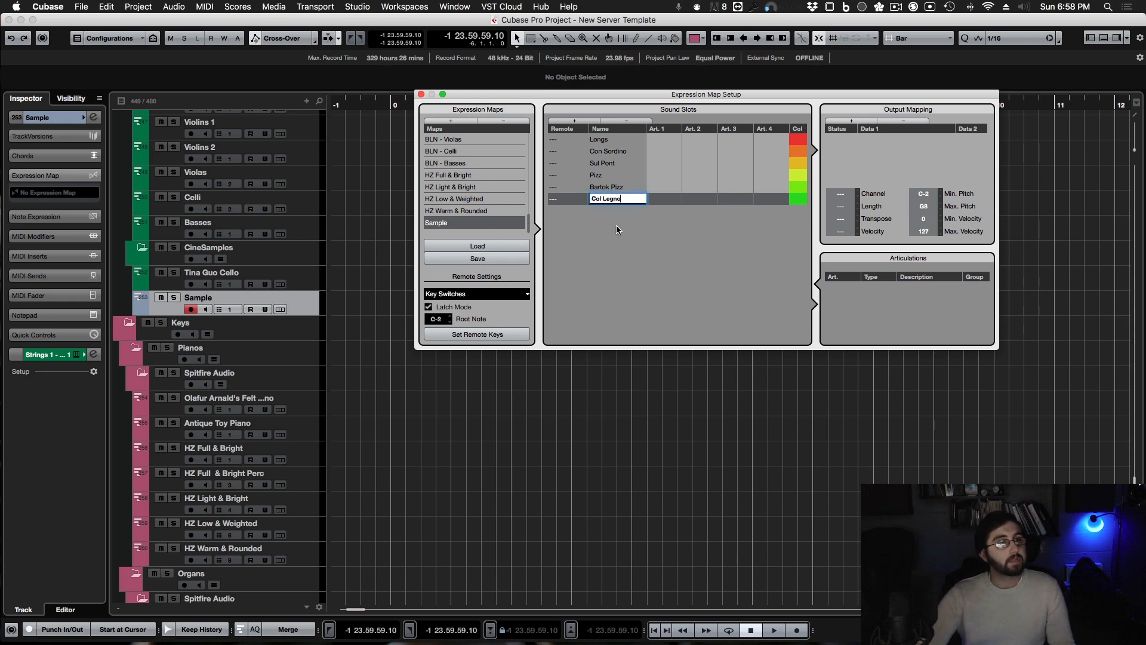
{"action": "key", "text": "Return"}
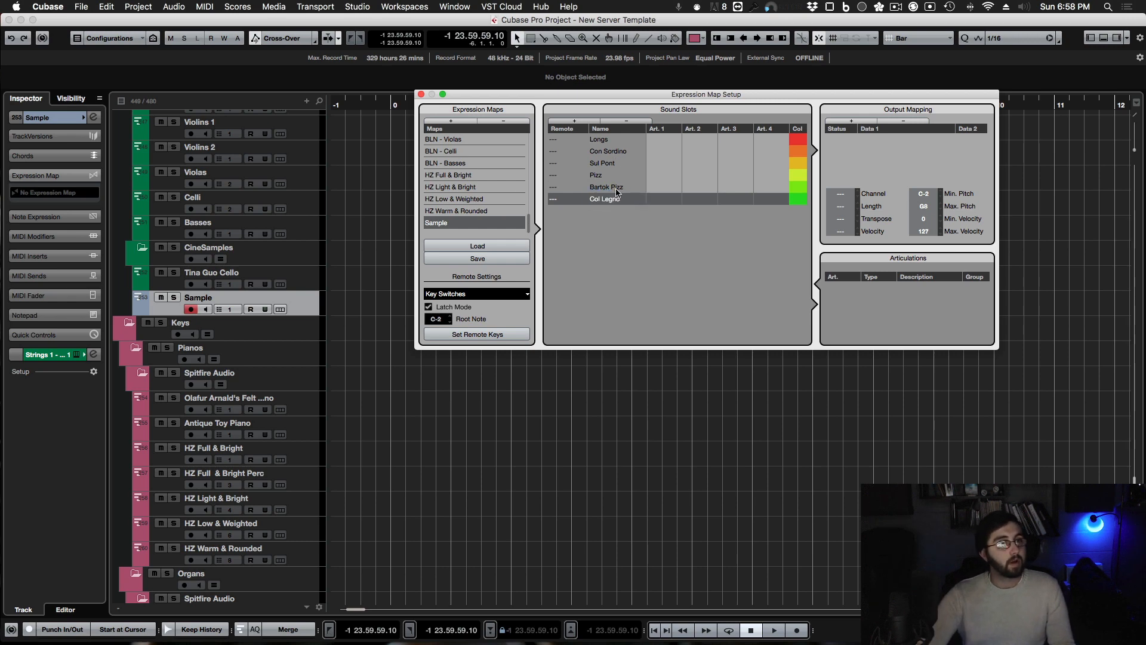
Assign the Col Legno technique as the first articulation of the Col Legno sound slot.
{"action": "left_click", "coordinate": [669, 138]}
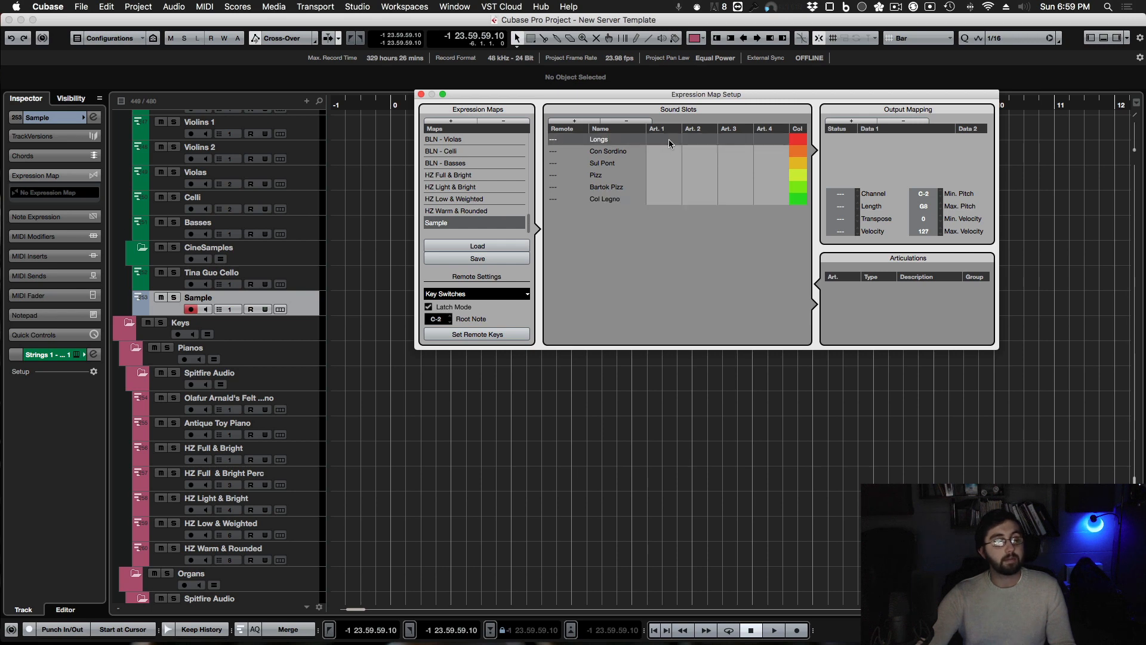
{"action": "left_click", "coordinate": [667, 200]}
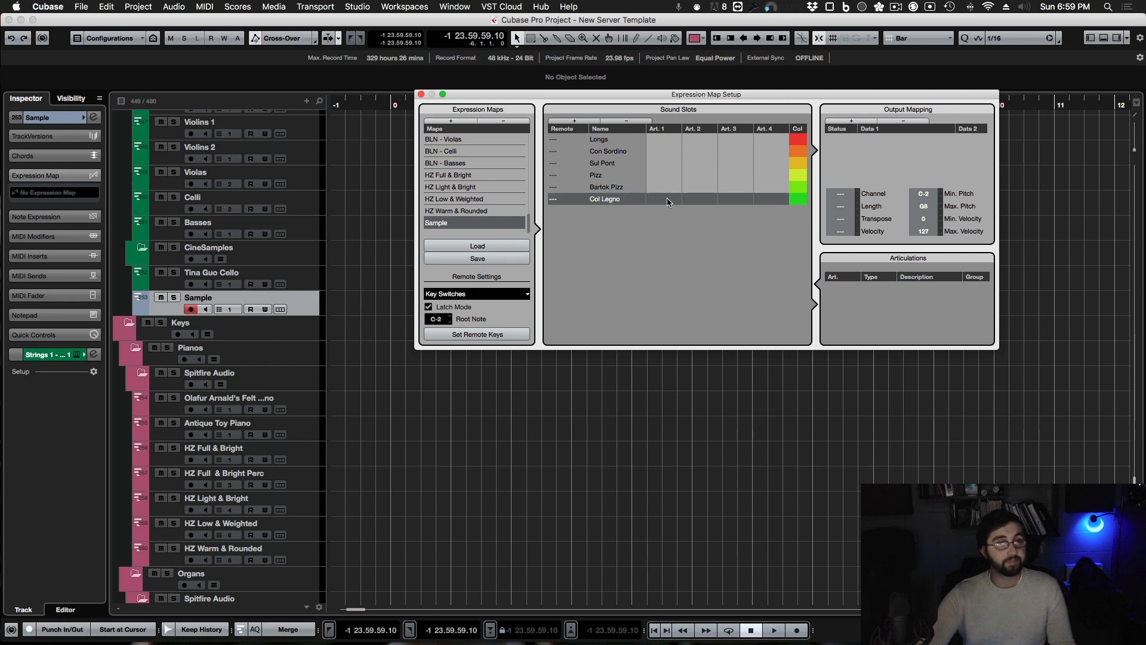
{"action": "left_click", "coordinate": [666, 199]}
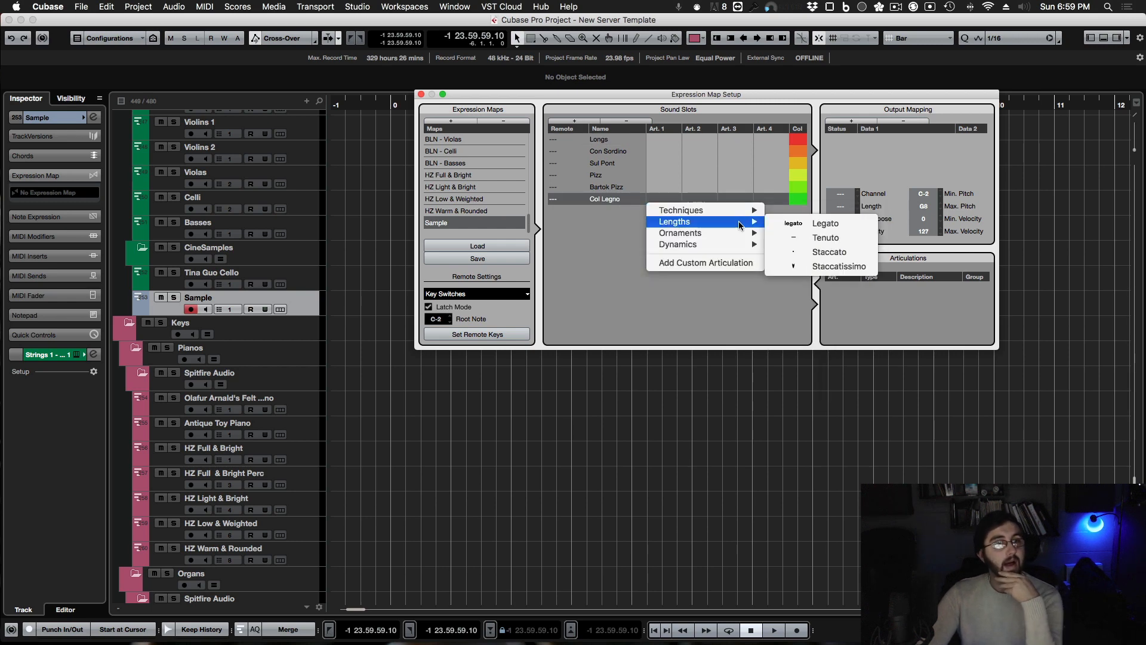
{"action": "mouse_move", "coordinate": [740, 211]}
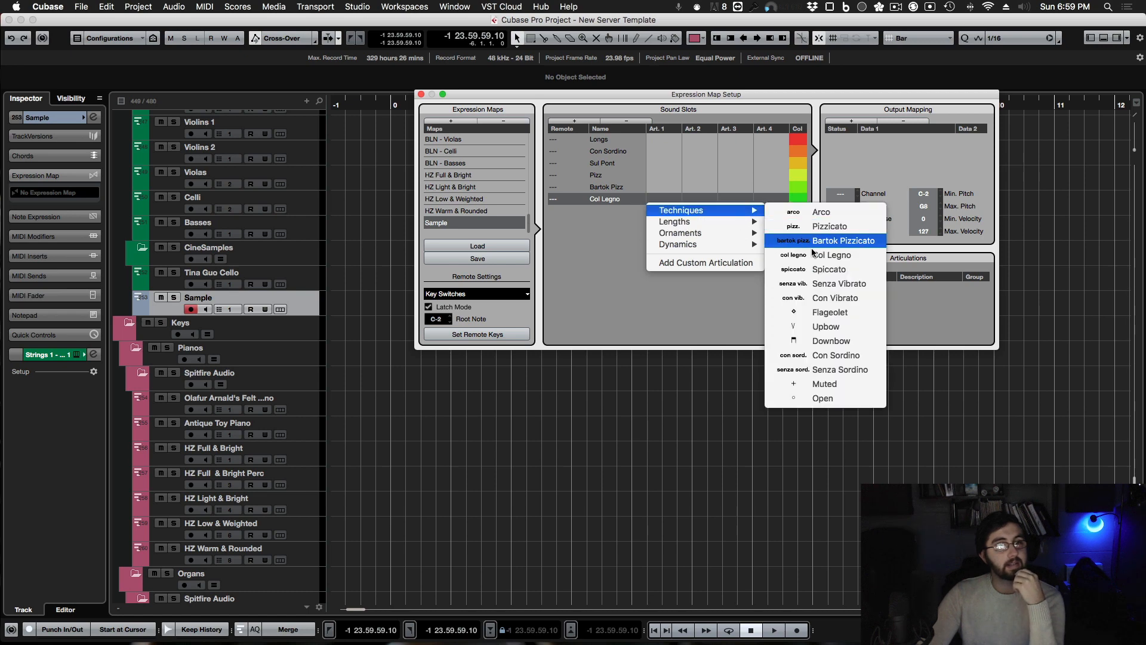
{"action": "left_click", "coordinate": [843, 258]}
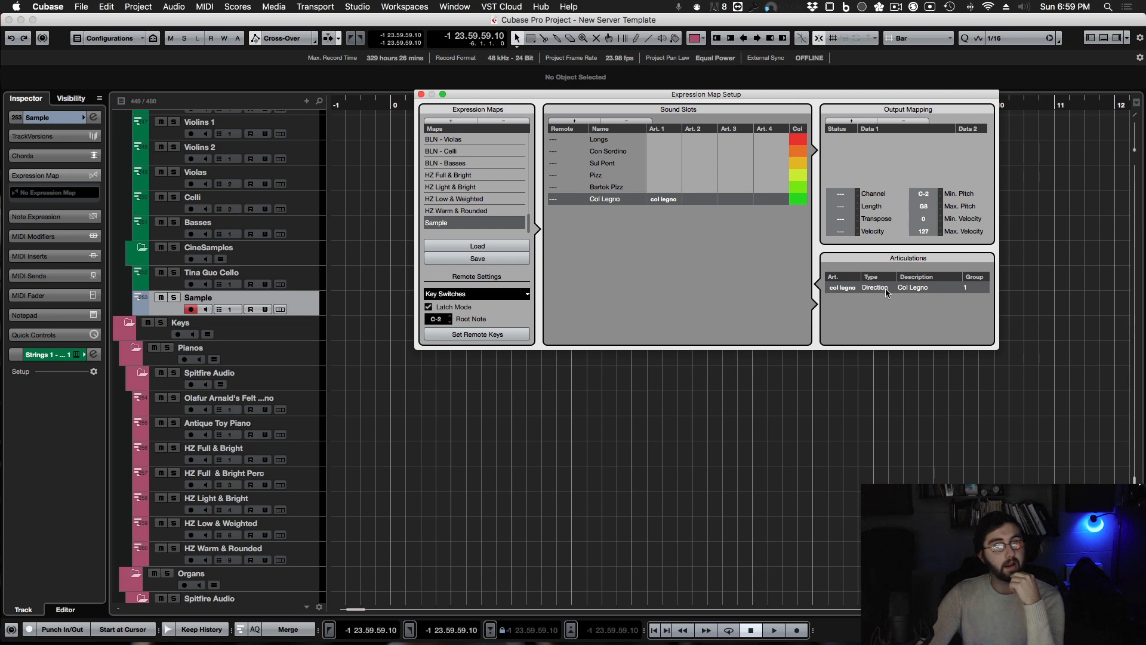
Assign the Bartok Pizzicato technique as the first articulation of the Bartok Pizz sound slot.
{"action": "left_click", "coordinate": [625, 187]}
{"action": "left_click", "coordinate": [624, 187]}
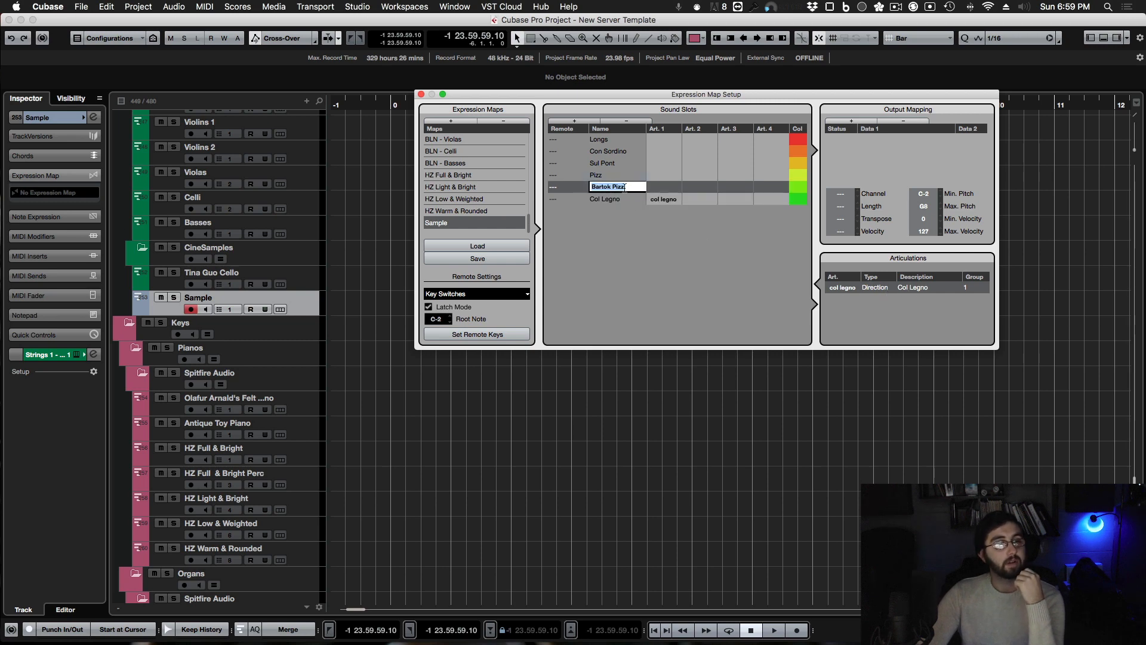
{"action": "left_click", "coordinate": [666, 187]}
{"action": "mouse_move", "coordinate": [698, 223]}
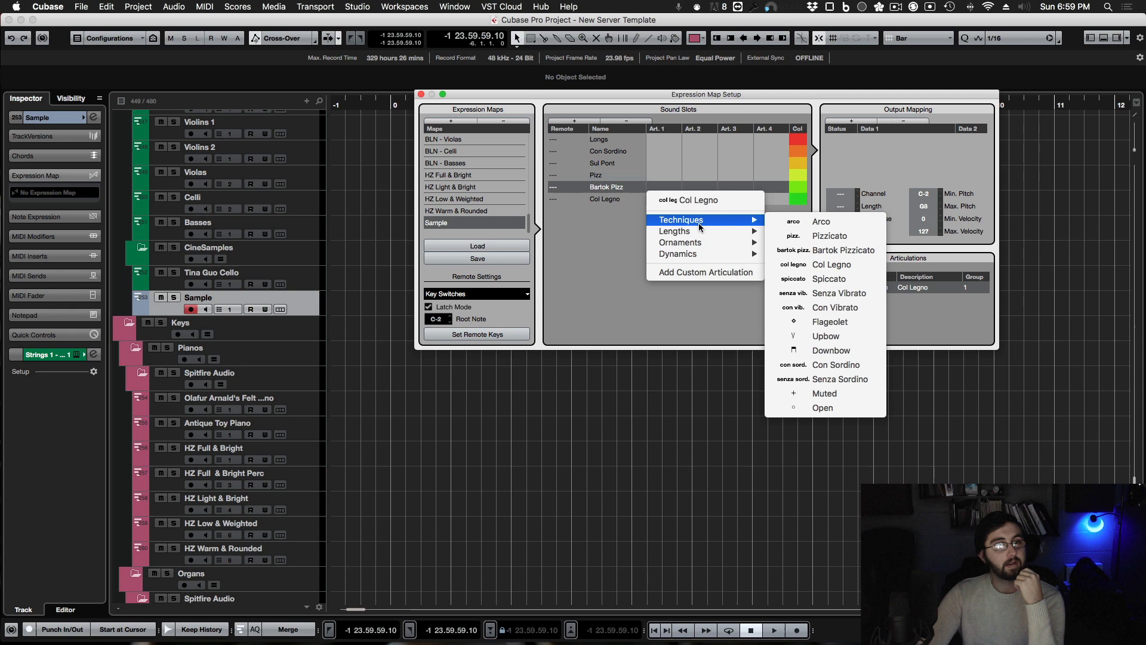
{"action": "left_click", "coordinate": [851, 249]}
Assign the Pizzicato technique as the first articulation of the Pizz sound slot.
{"action": "left_click", "coordinate": [670, 175]}
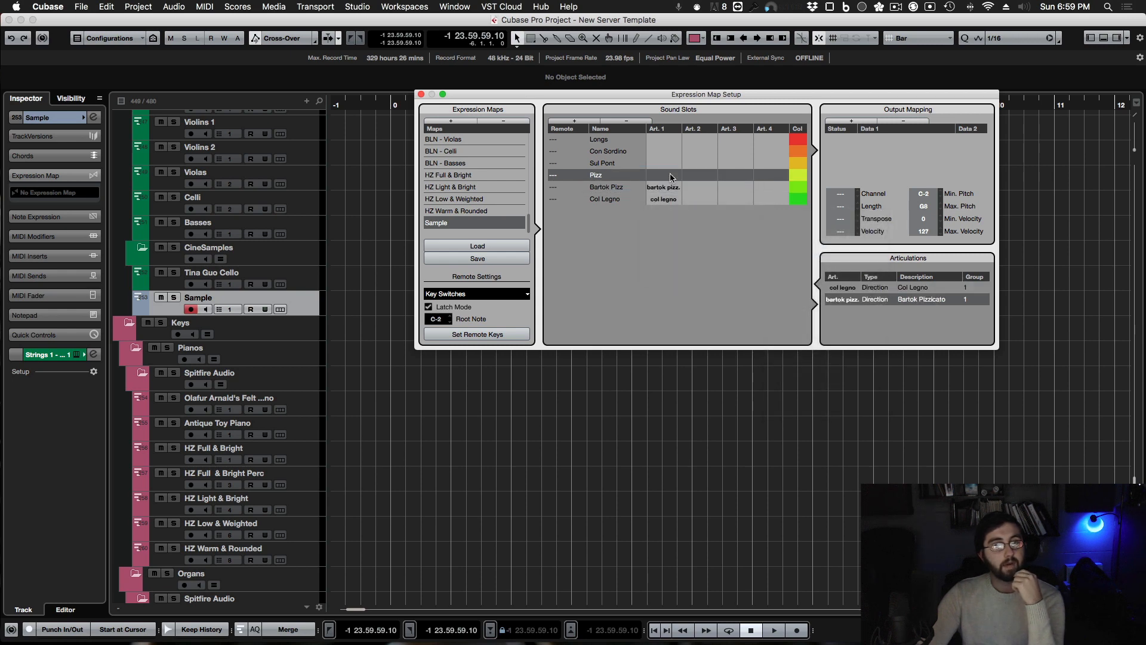
{"action": "left_click", "coordinate": [671, 175]}
{"action": "mouse_move", "coordinate": [703, 220]}
{"action": "left_click", "coordinate": [800, 237]}
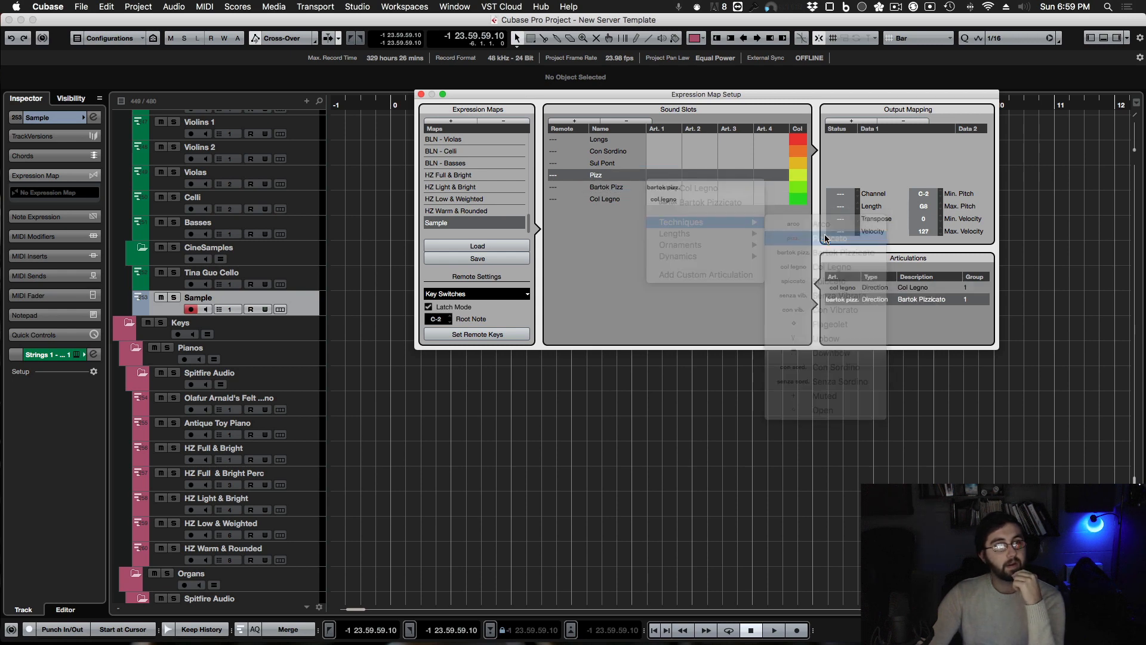
{"action": "left_click", "coordinate": [660, 165]}
{"action": "left_click", "coordinate": [660, 165]}
{"action": "mouse_move", "coordinate": [704, 224]}
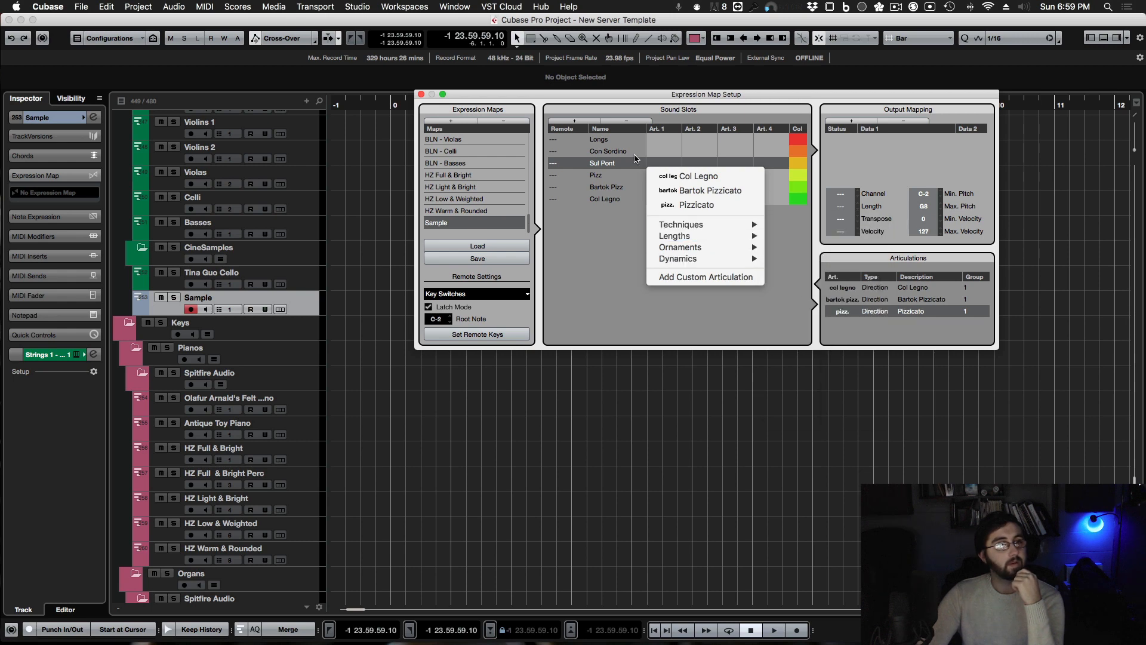
{"action": "left_click", "coordinate": [663, 151]}
Assign the Con Sordino technique as the first articulation of the Con Sordino sound slot.
{"action": "left_click", "coordinate": [662, 152]}
{"action": "left_click", "coordinate": [662, 151]}
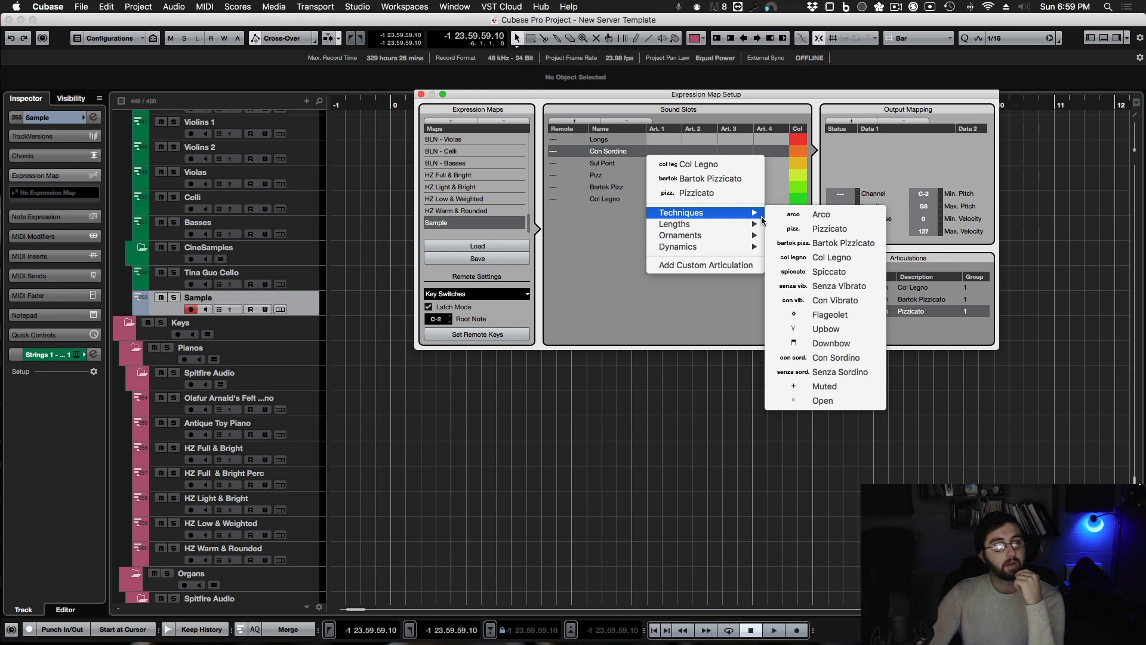
{"action": "left_click", "coordinate": [836, 358]}
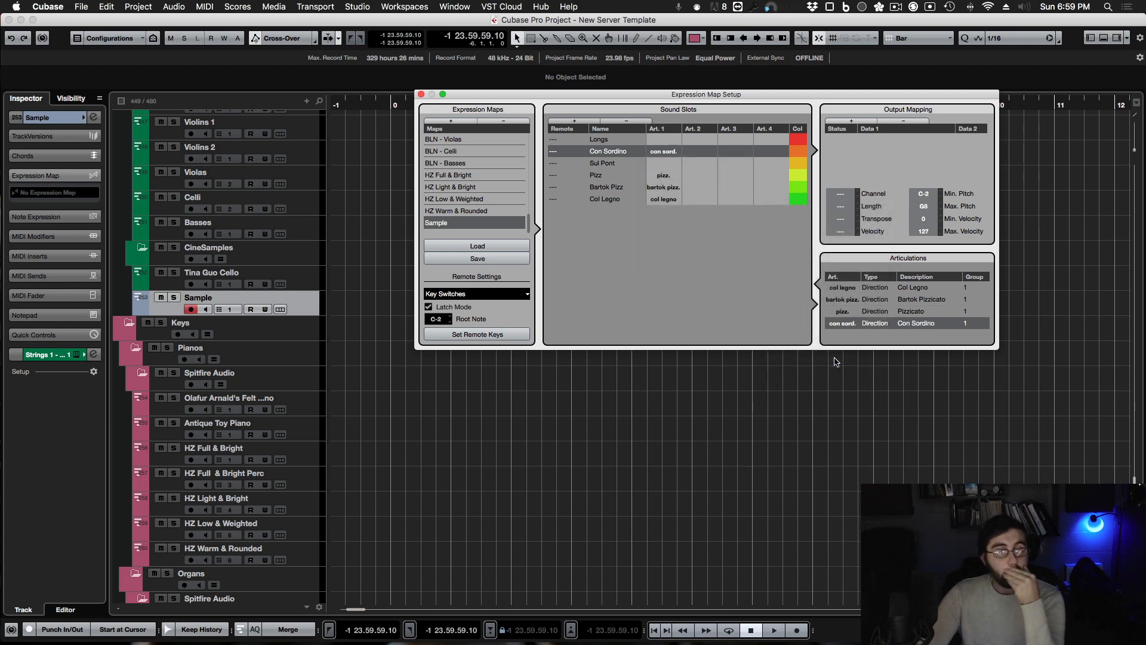
Add a custom articulation as the first articulation of both the Longs and the Sul Pont sound slots.
{"action": "left_click", "coordinate": [671, 142]}
{"action": "left_click", "coordinate": [671, 142]}
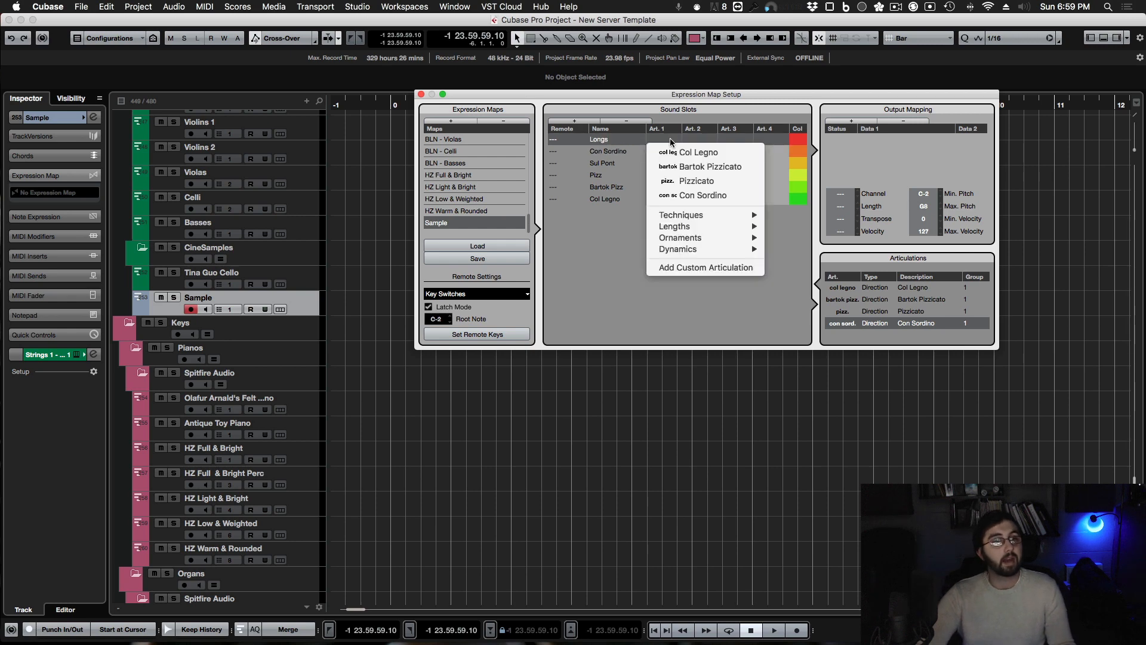
{"action": "left_click", "coordinate": [697, 269]}
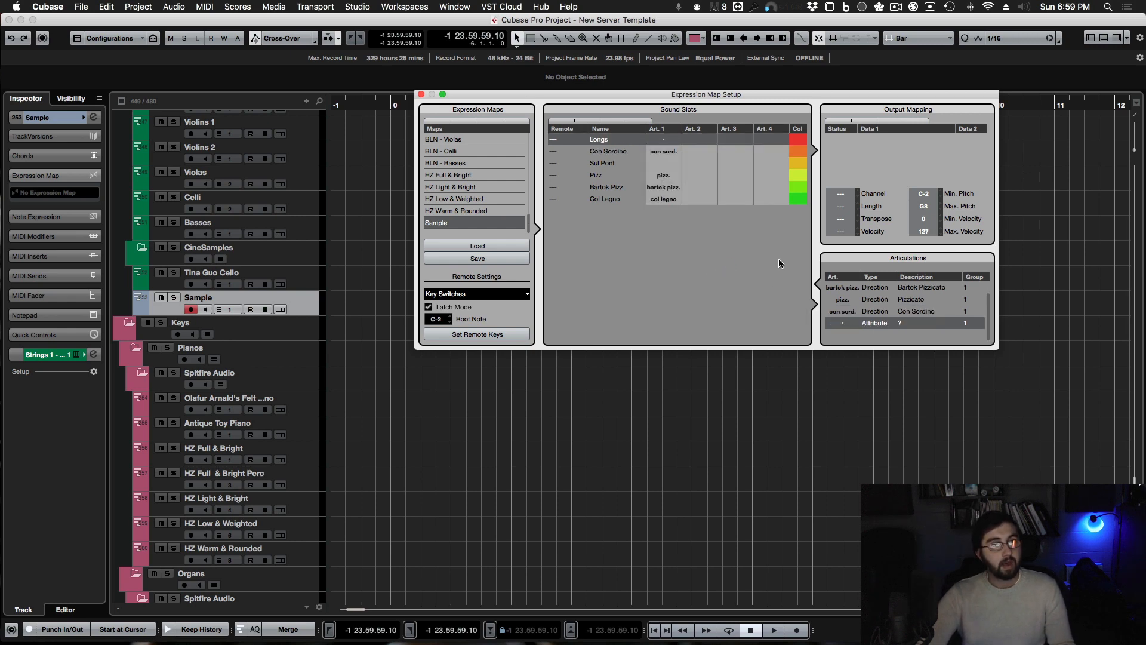
{"action": "left_click", "coordinate": [662, 165]}
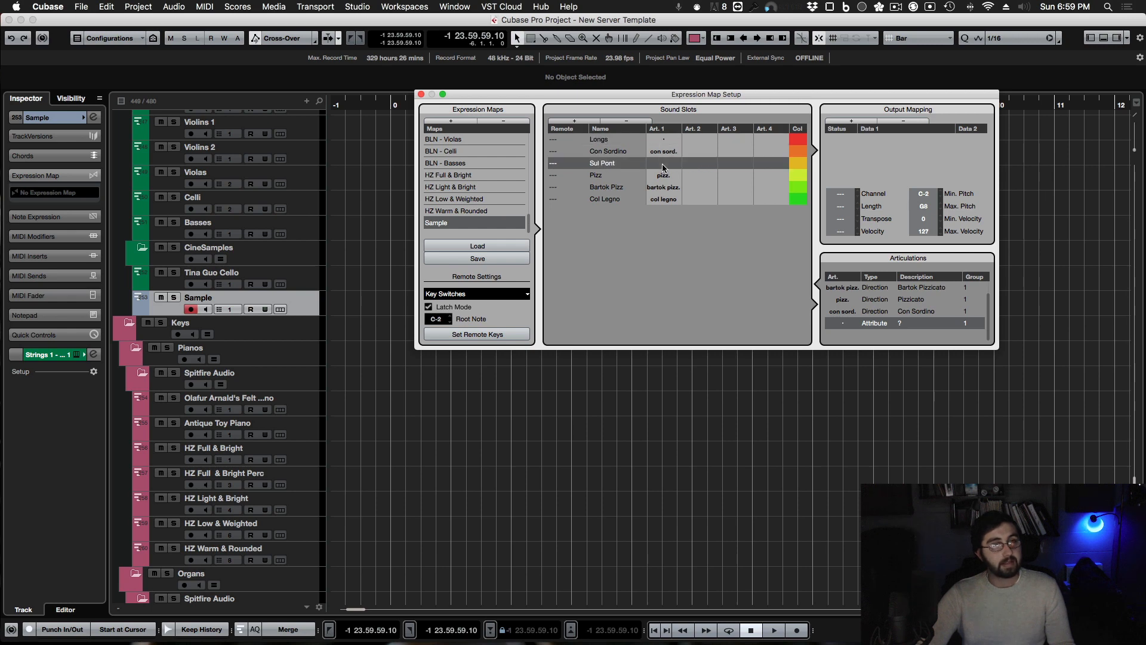
{"action": "left_click", "coordinate": [662, 165]}
{"action": "left_click", "coordinate": [684, 306]}
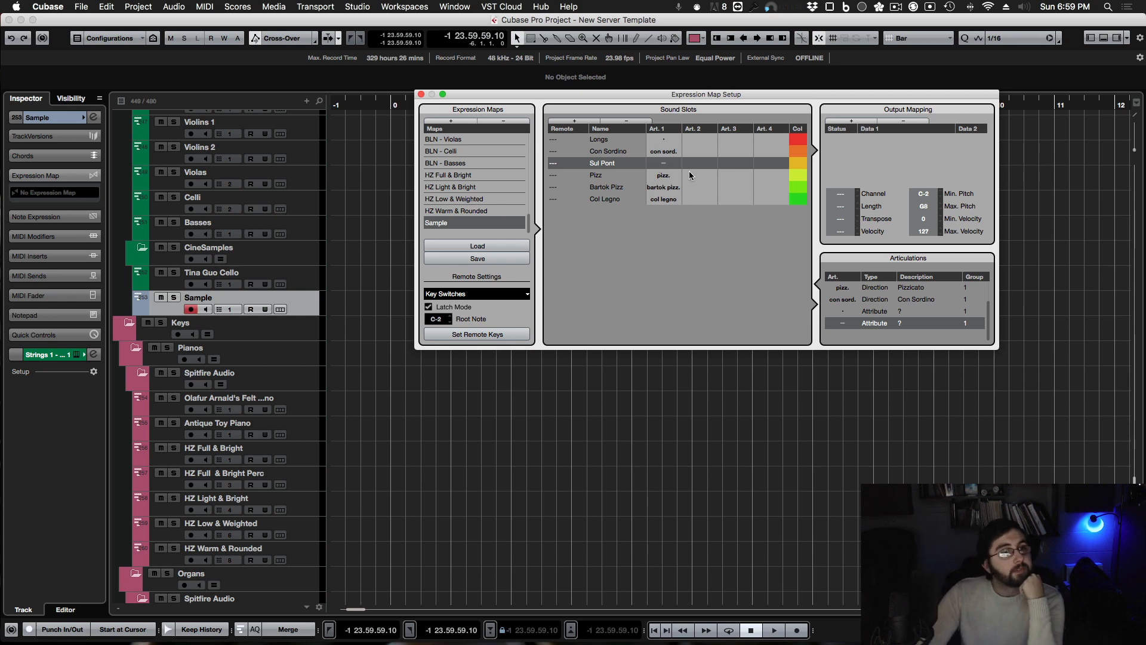
Give the Longs slot's custom articulation the text label long, the type Direction and the description long.
{"action": "left_click", "coordinate": [659, 141]}
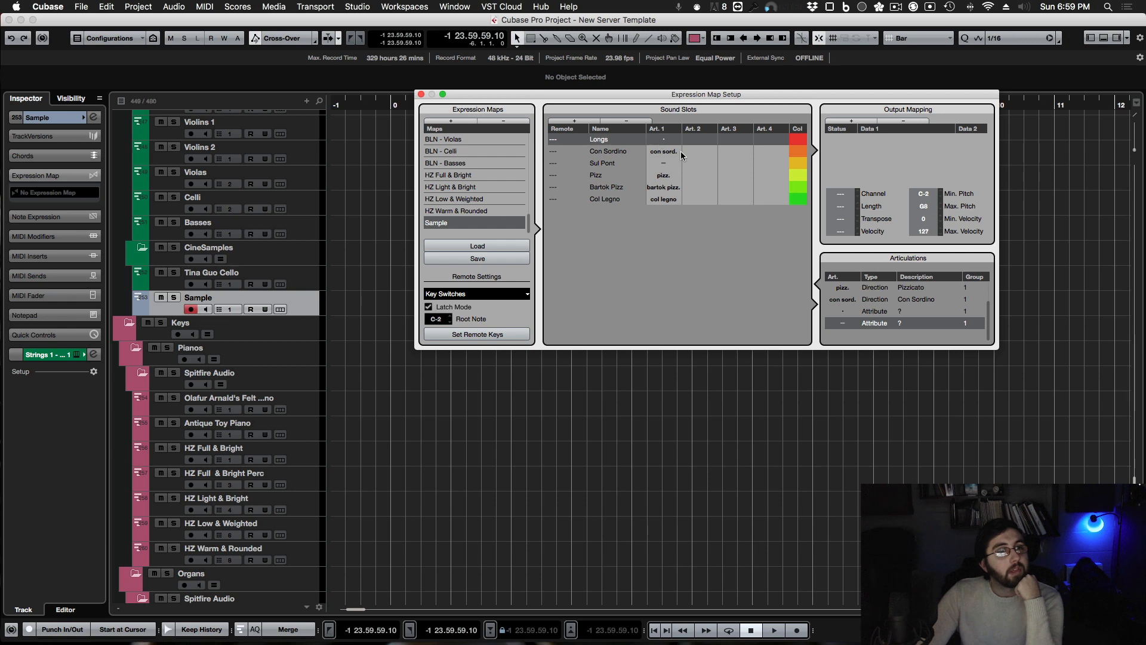
{"action": "left_click", "coordinate": [844, 311]}
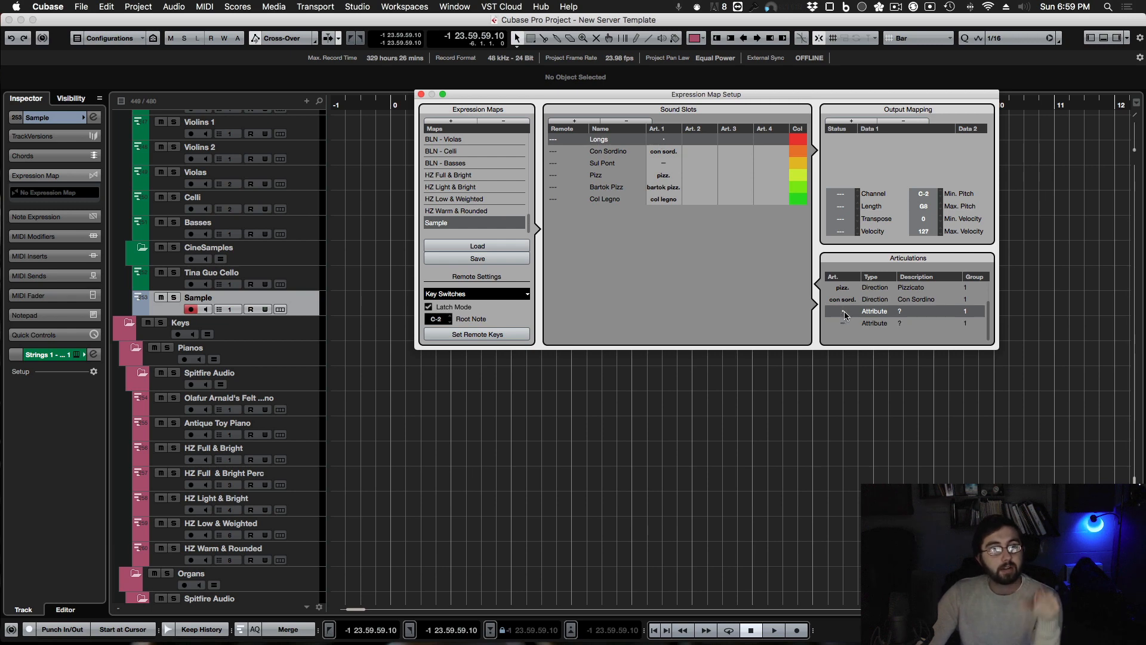
{"action": "left_click", "coordinate": [844, 310]}
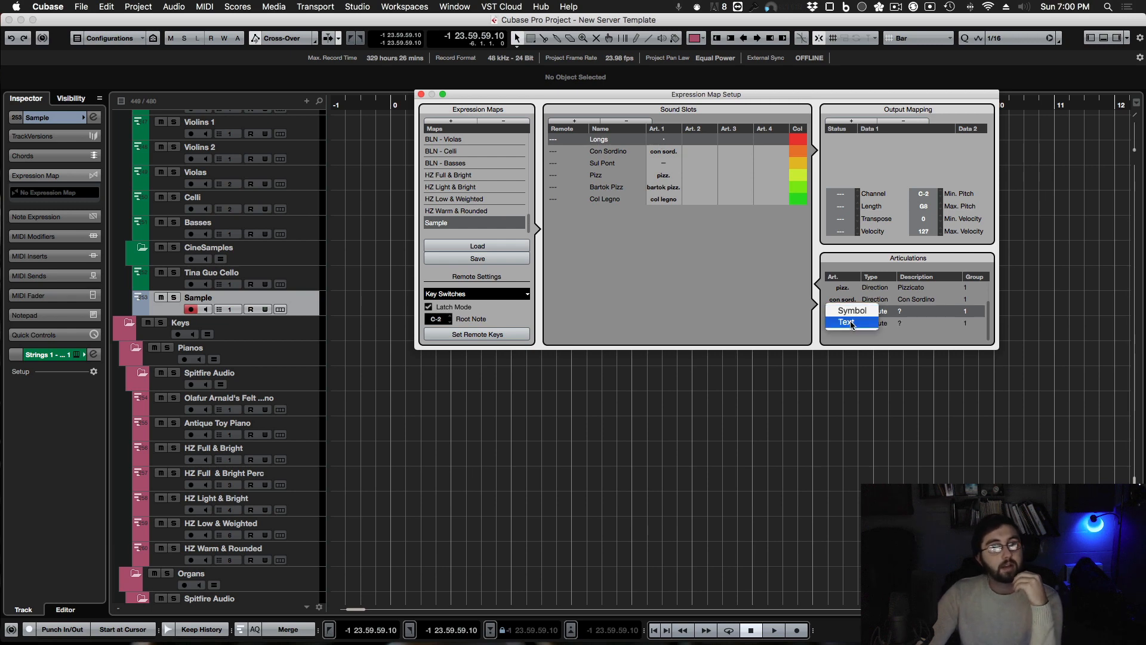
{"action": "left_click", "coordinate": [851, 323]}
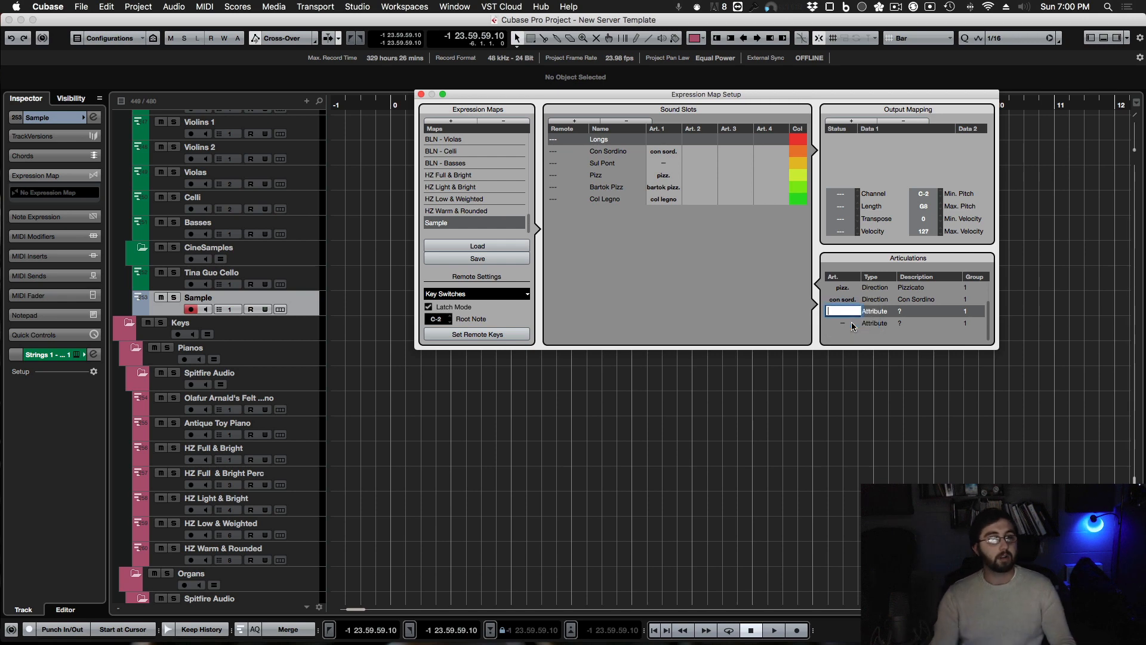
{"action": "type", "text": "long"}
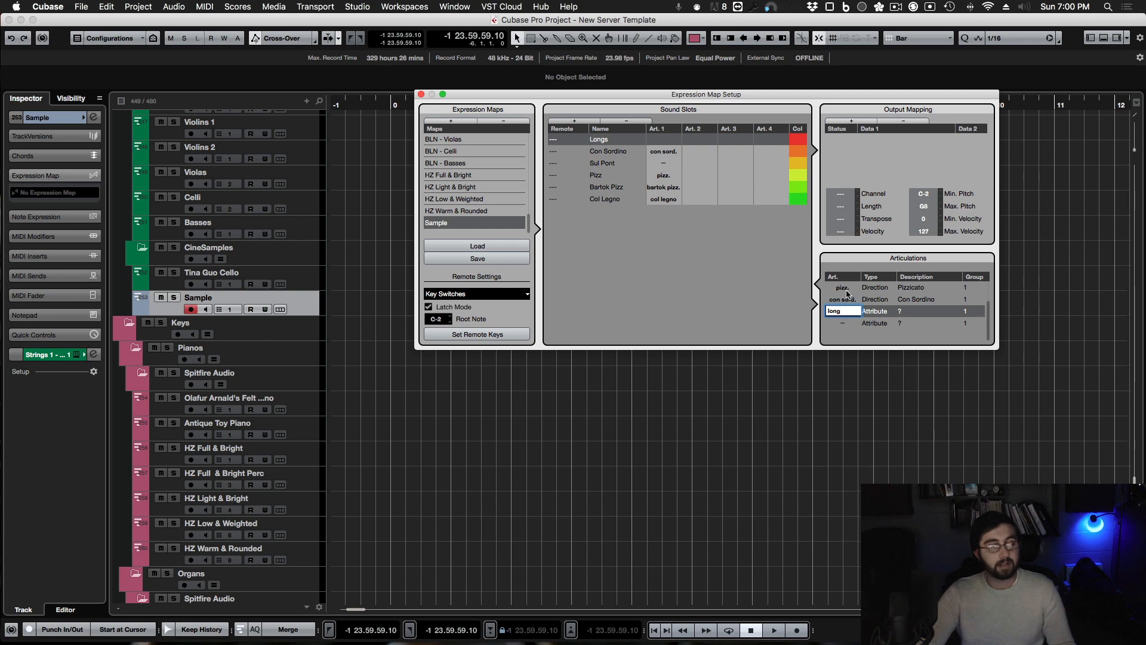
{"action": "left_click", "coordinate": [874, 311]}
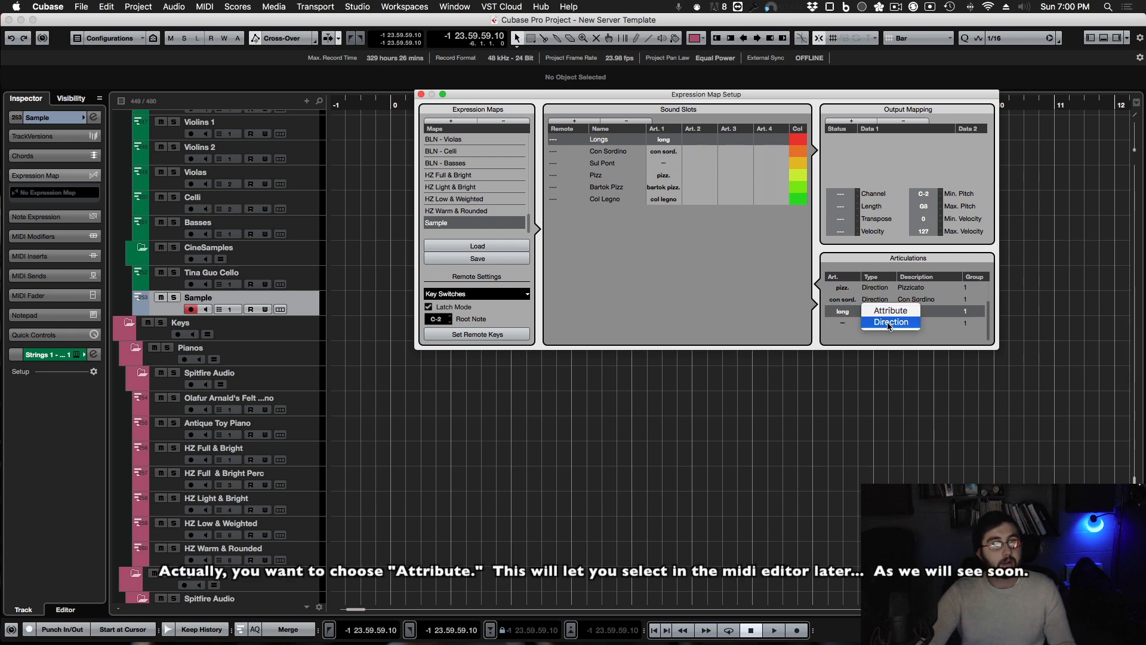
{"action": "left_click", "coordinate": [877, 304]}
Give the Sul Pont slot's custom articulation the text label sul pont, the type Direction and the description sul pont.
{"action": "left_click", "coordinate": [843, 323]}
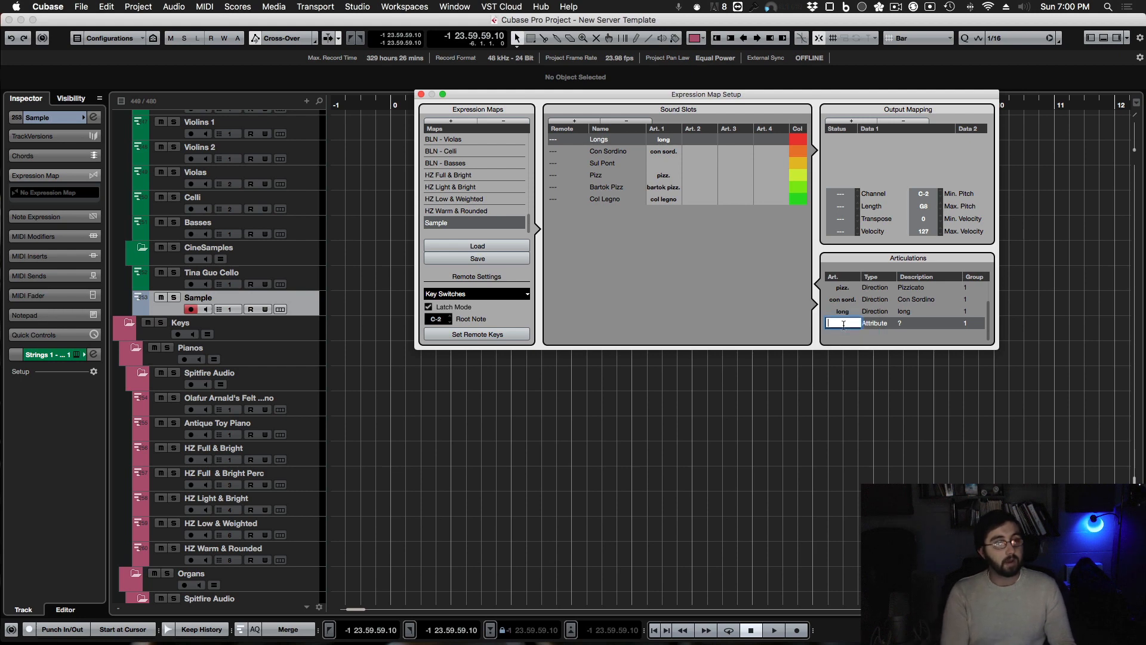
{"action": "type", "text": "sul pont"}
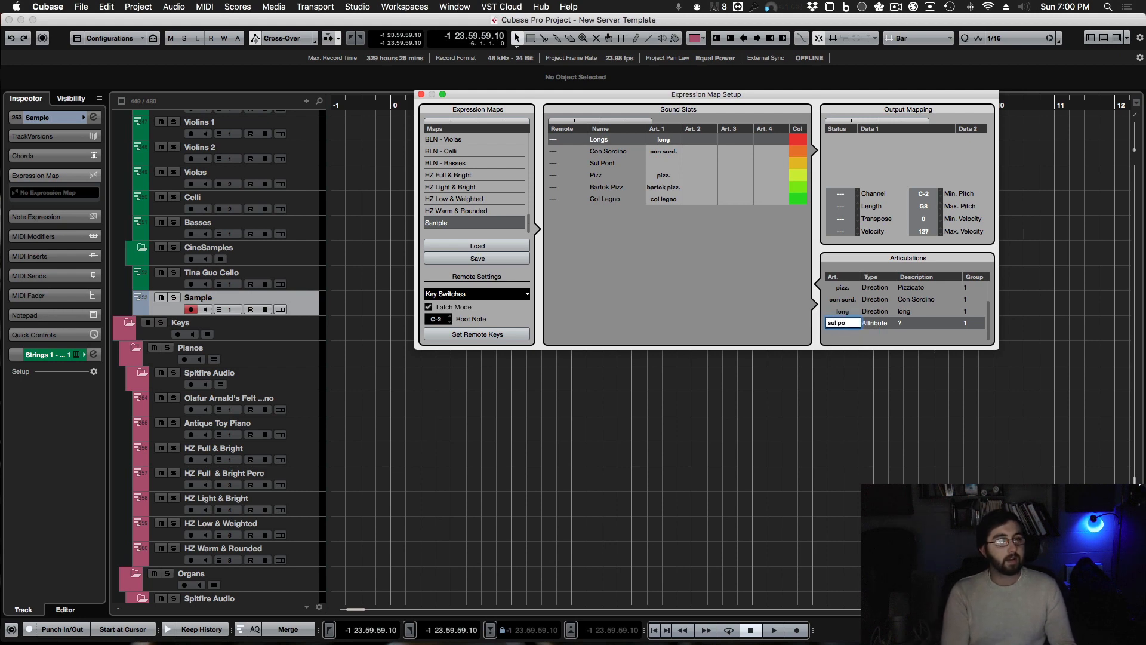
{"action": "left_click", "coordinate": [872, 323]}
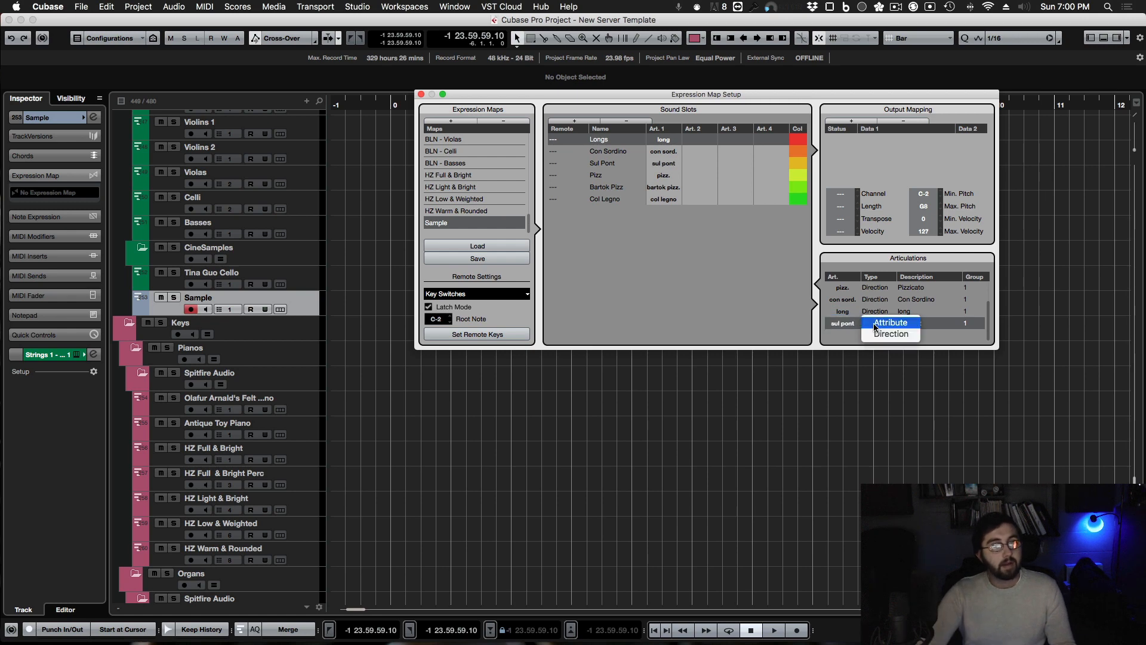
{"action": "left_click", "coordinate": [882, 333]}
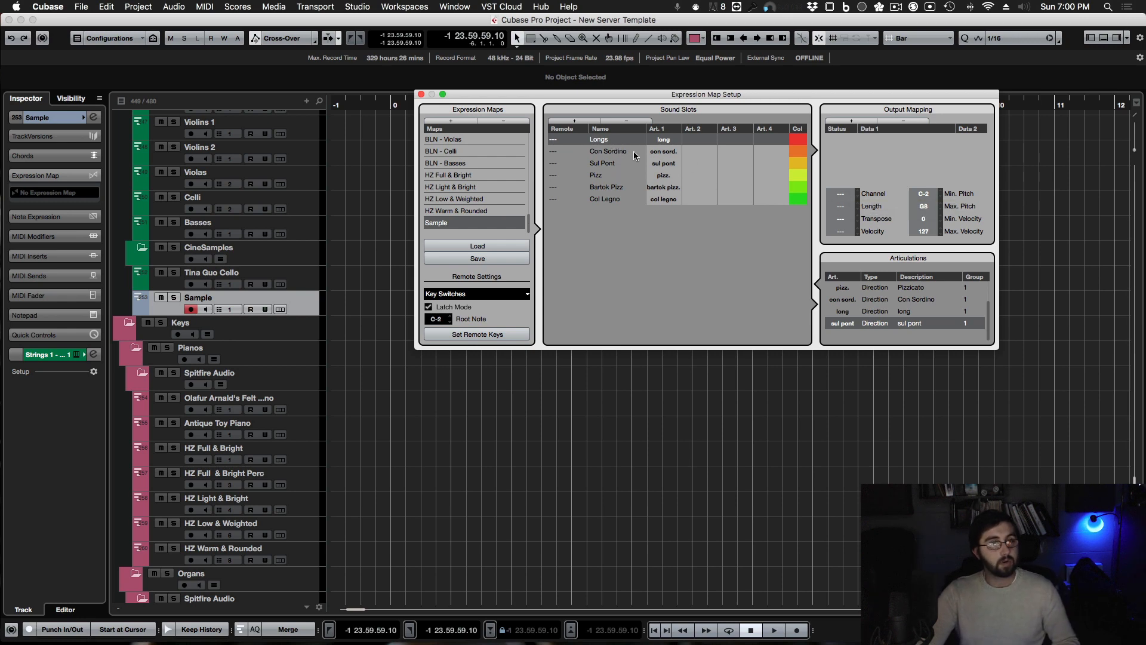
Set the output channel to 1 for the Longs, Con Sordino and Sul Pont sound slots.
{"action": "double_click", "coordinate": [842, 193]}
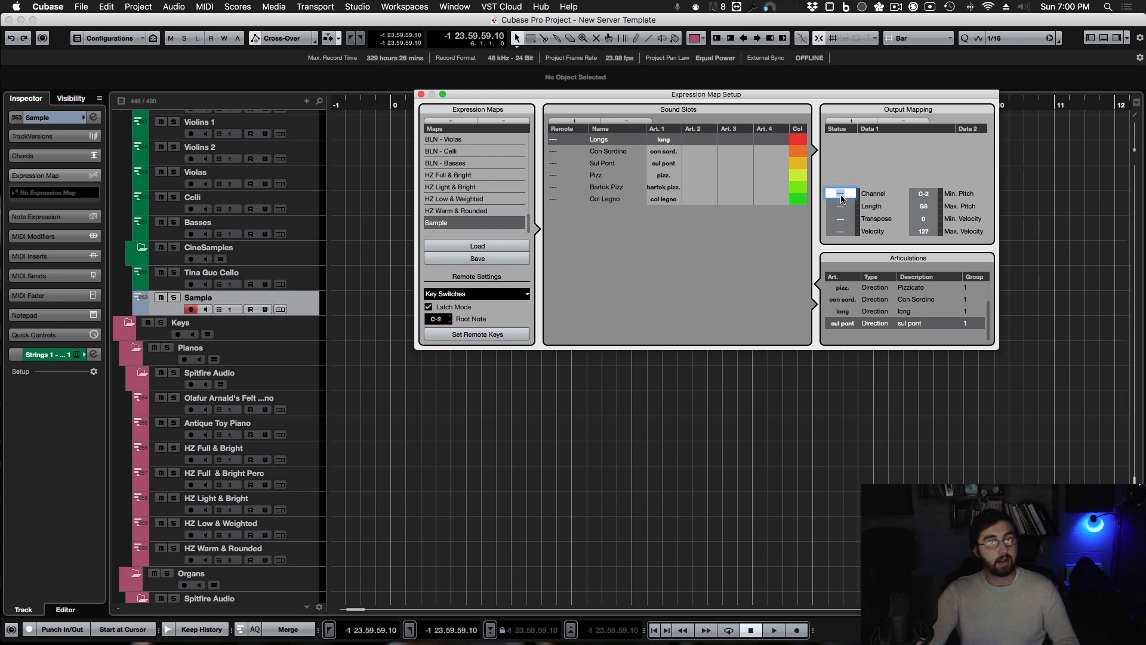
{"action": "left_click", "coordinate": [617, 154]}
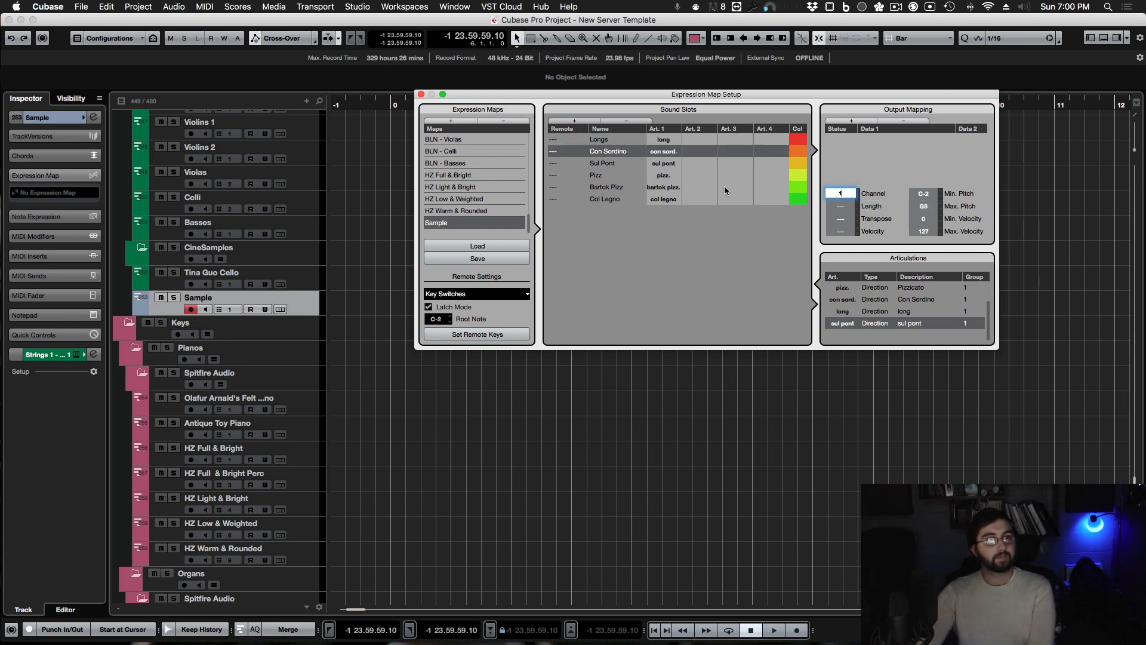
{"action": "left_click", "coordinate": [616, 164]}
{"action": "double_click", "coordinate": [842, 194]}
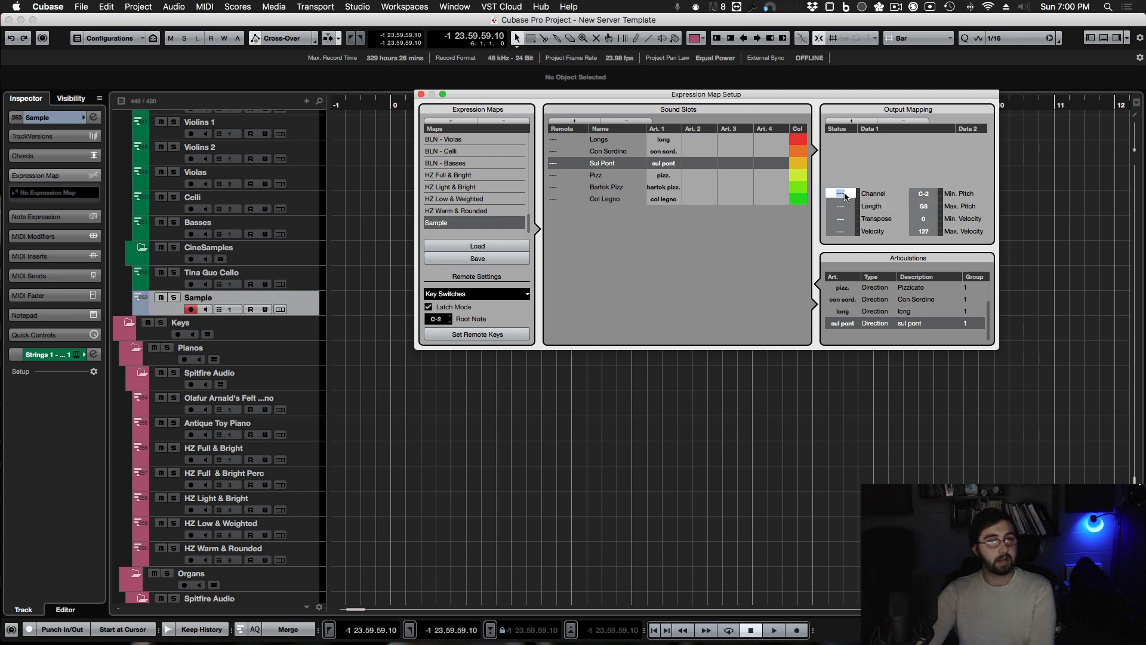
Set the output channel to 2 for the Pizz, Bartok Pizz and Col Legno sound slots.
{"action": "left_click", "coordinate": [628, 177]}
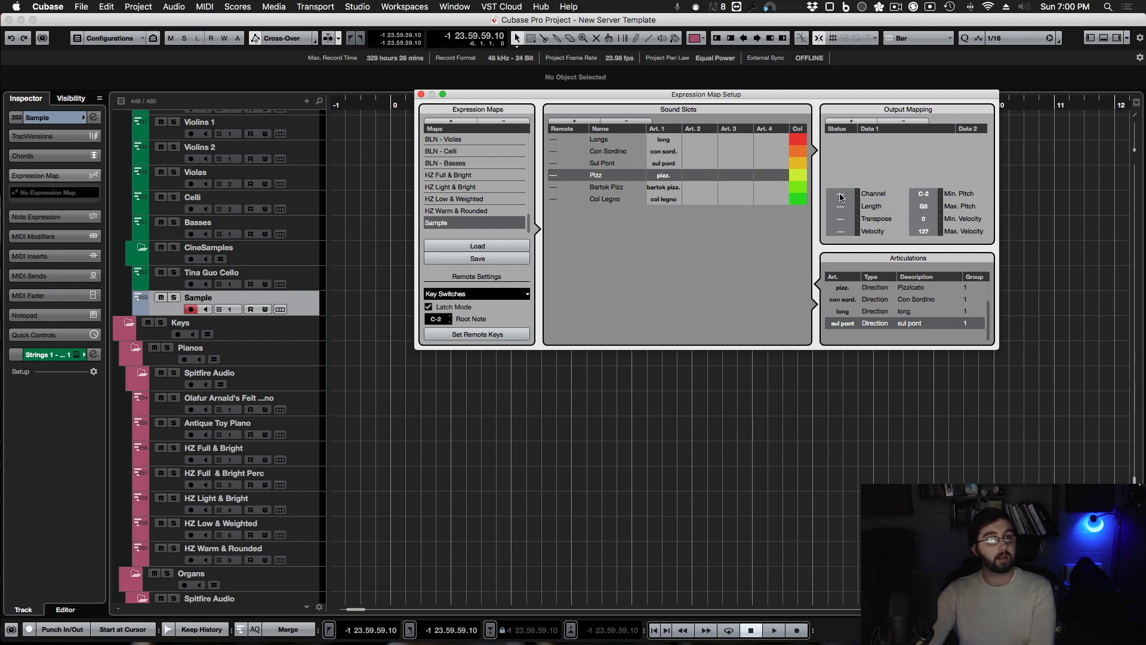
{"action": "left_click", "coordinate": [604, 188]}
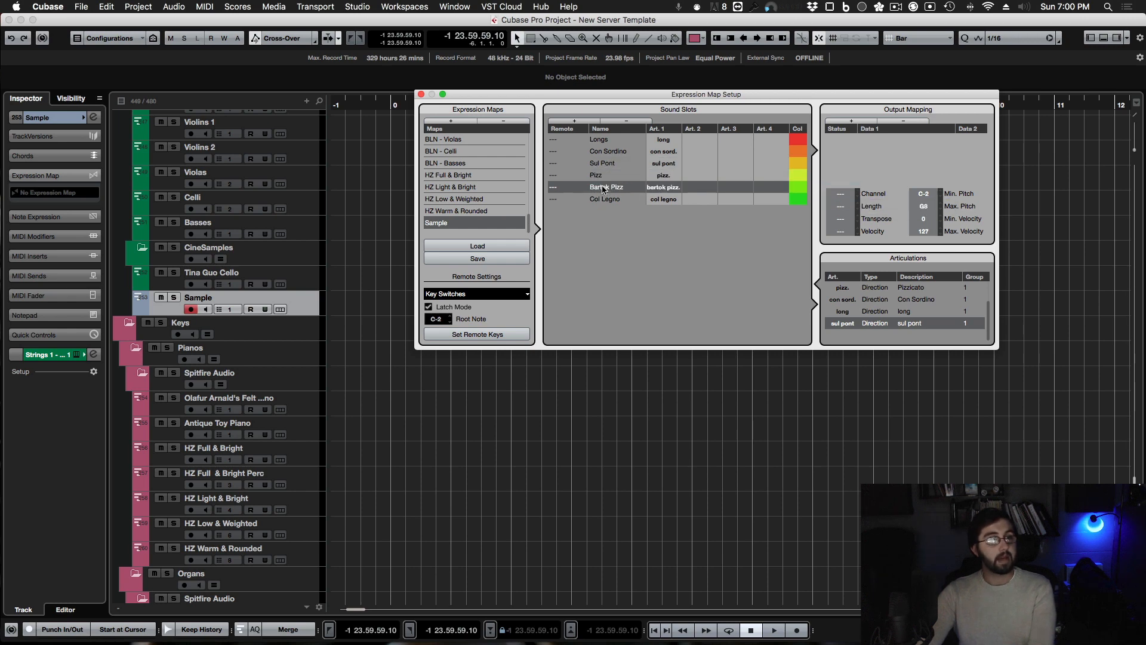
{"action": "double_click", "coordinate": [842, 193]}
{"action": "type", "text": "2"}
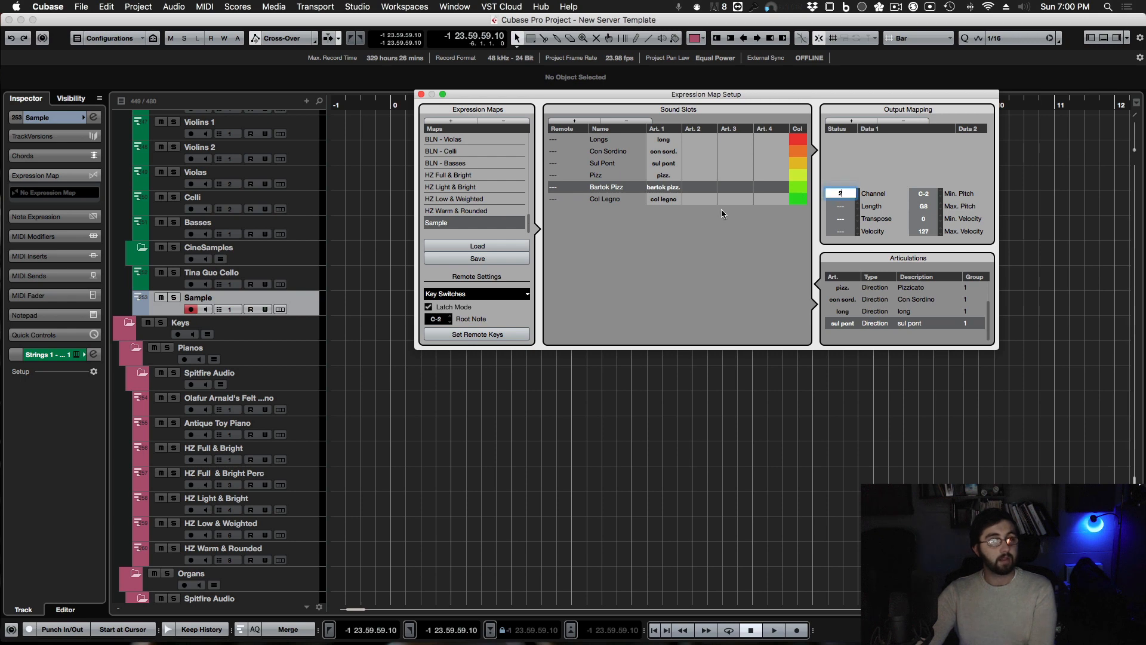
{"action": "left_click", "coordinate": [612, 199]}
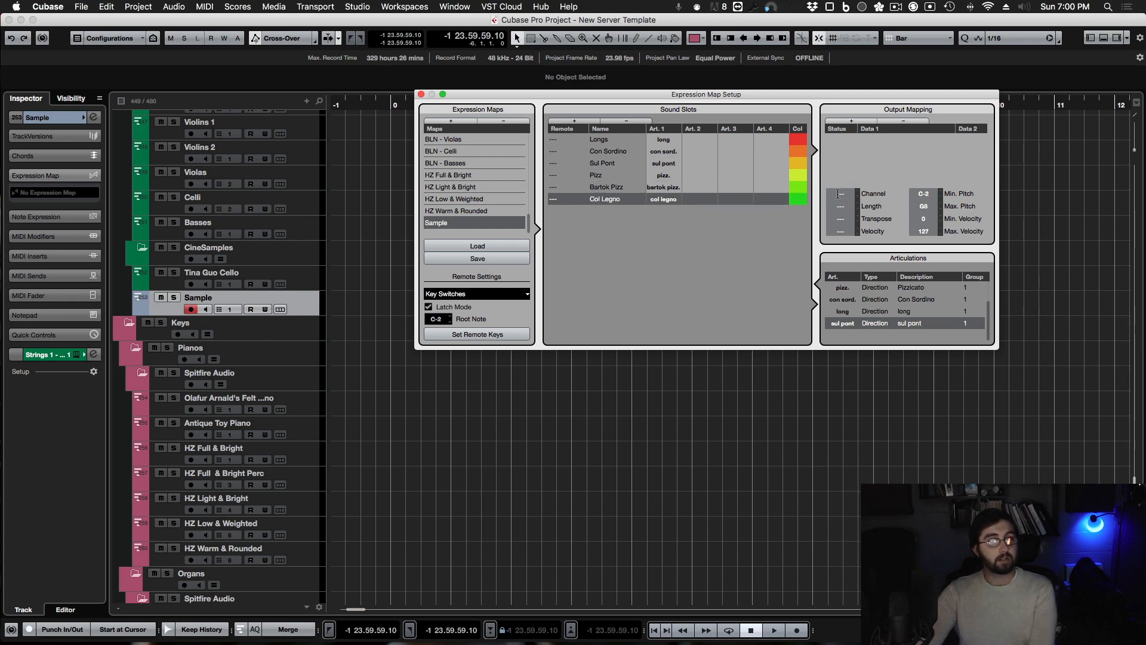
{"action": "left_click", "coordinate": [697, 252]}
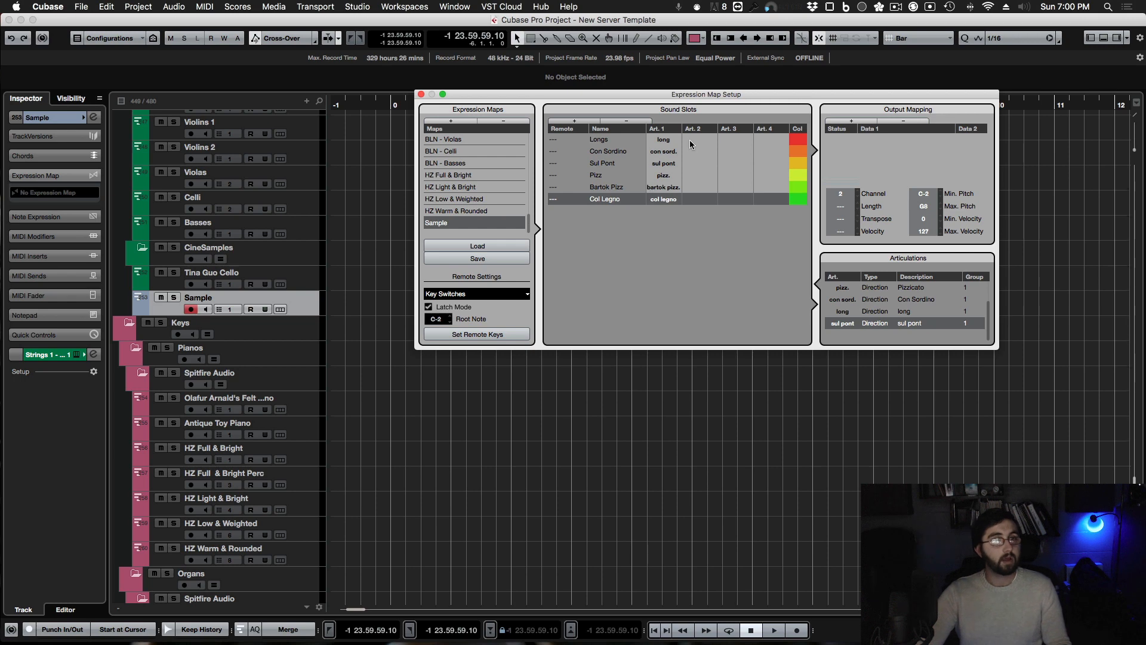
Switch to Kontakt on the remote Music Server 1 and look up the UACC numbers of the Long, Long CS and Long Sul Pont articulations.
{"action": "left_click", "coordinate": [606, 143]}
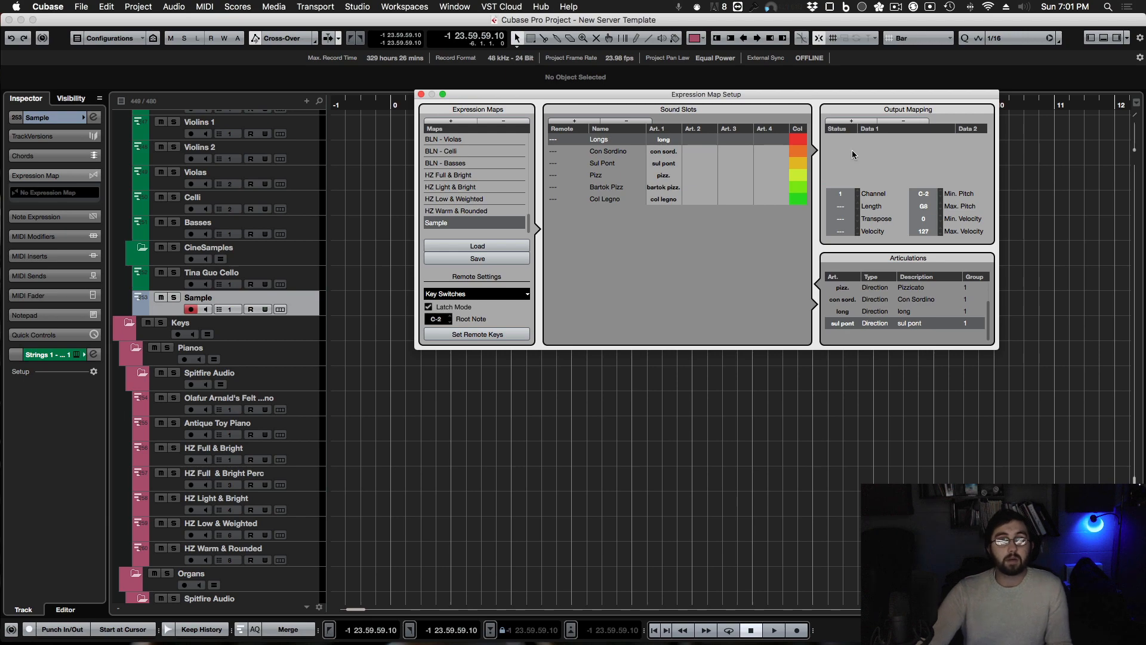
{"action": "left_click_drag", "start_coordinate": [1145, 239], "coordinate": [523, 5]}
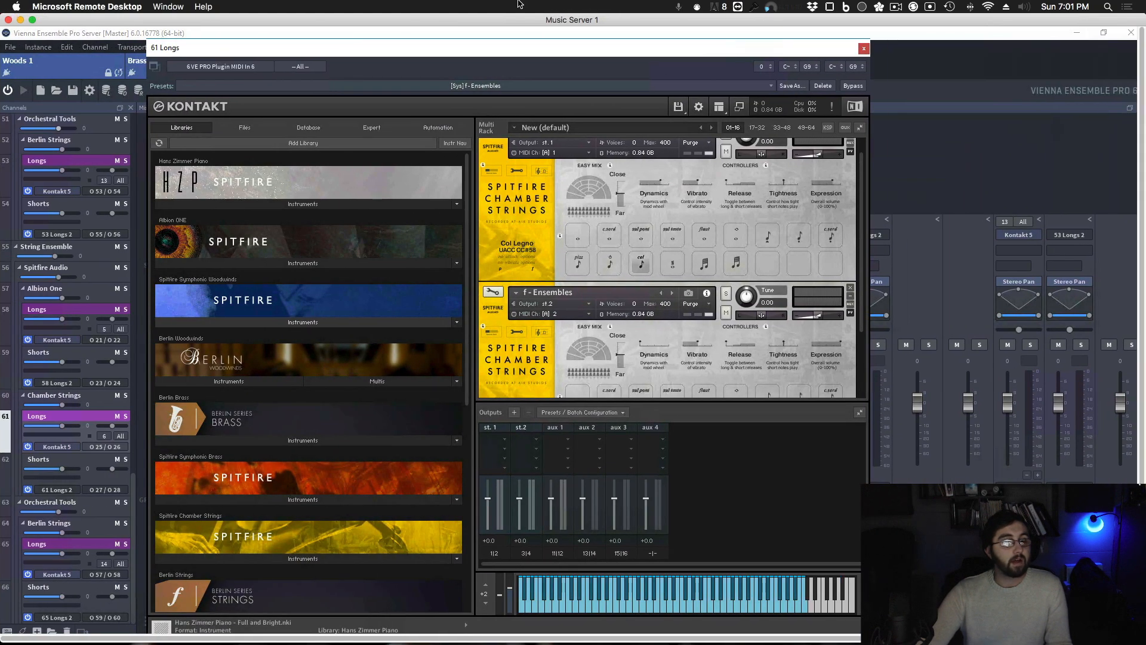
{"action": "left_click", "coordinate": [580, 237]}
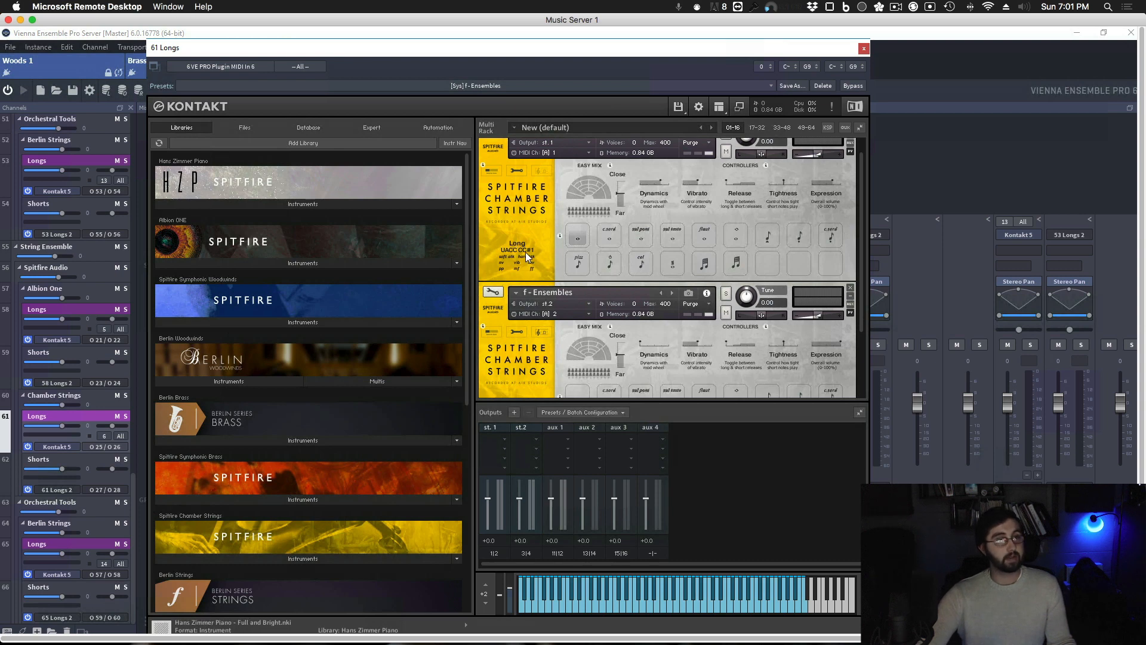
{"action": "left_click", "coordinate": [642, 239]}
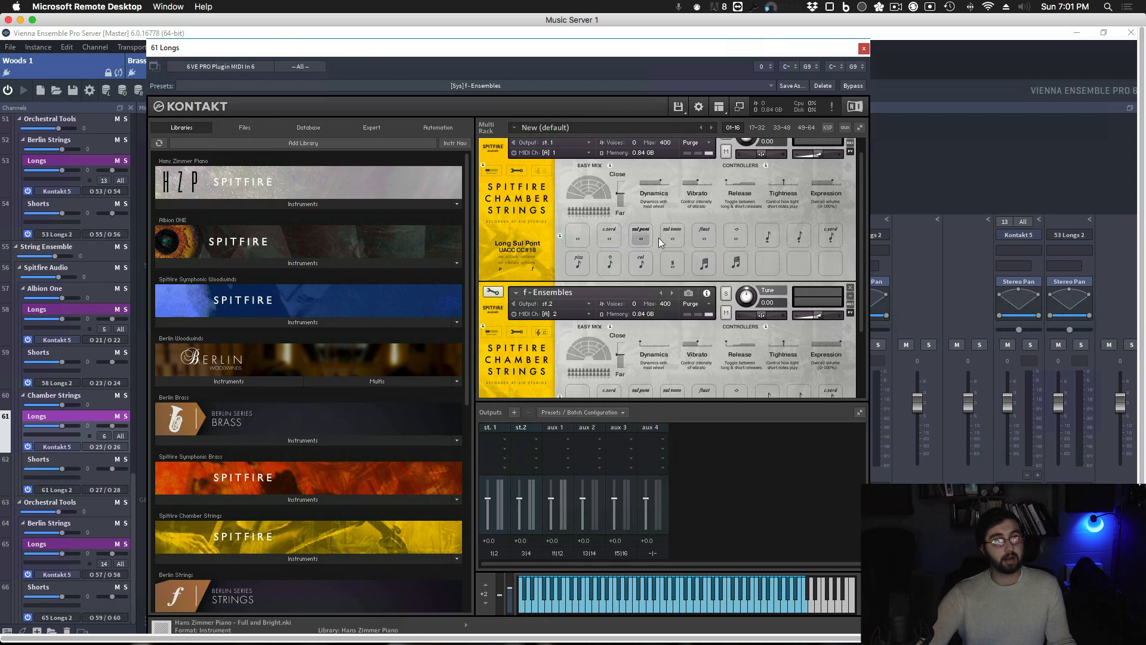
{"action": "left_click", "coordinate": [582, 241]}
{"action": "left_click", "coordinate": [609, 237]}
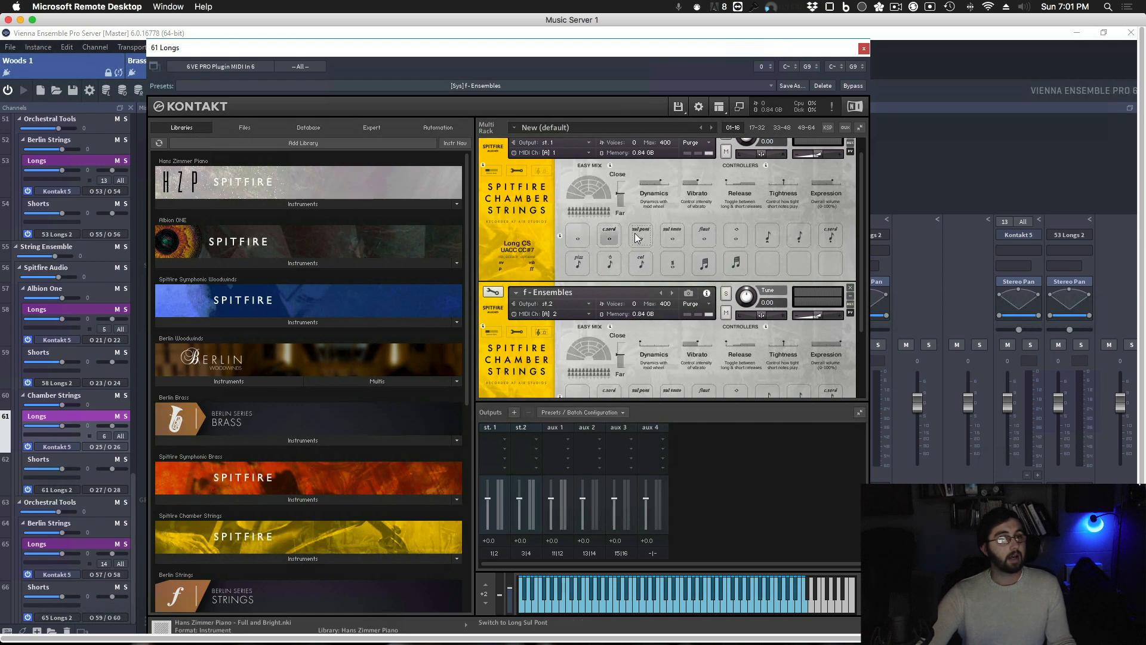
{"action": "left_click", "coordinate": [638, 237]}
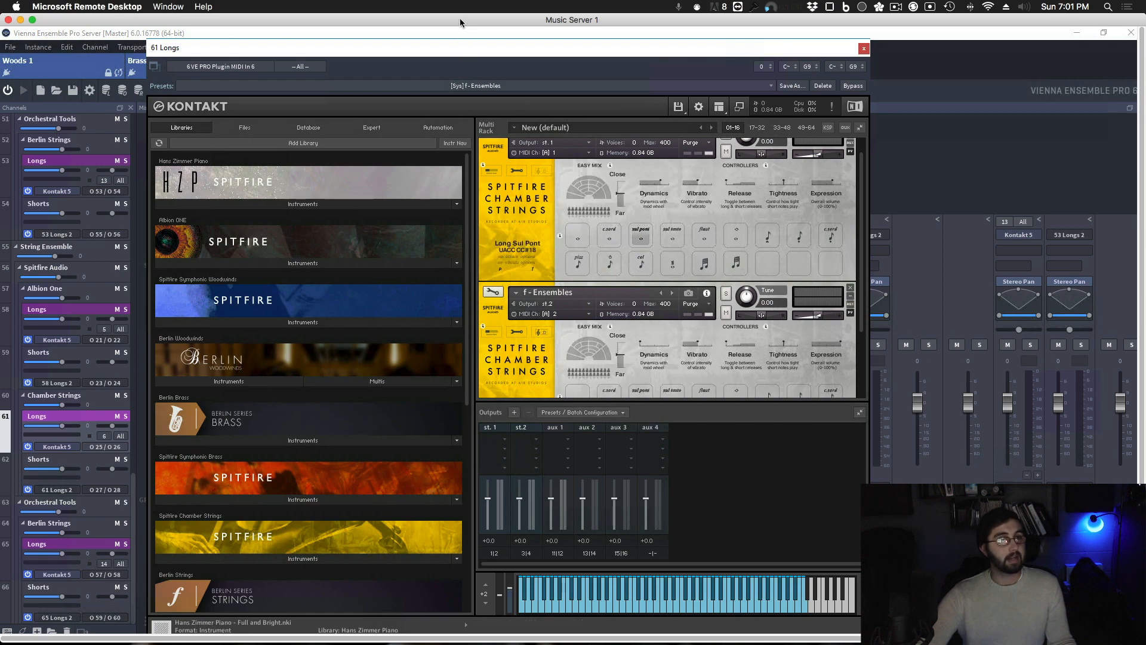
{"action": "left_click_drag", "start_coordinate": [459, 24], "coordinate": [1145, 25]}
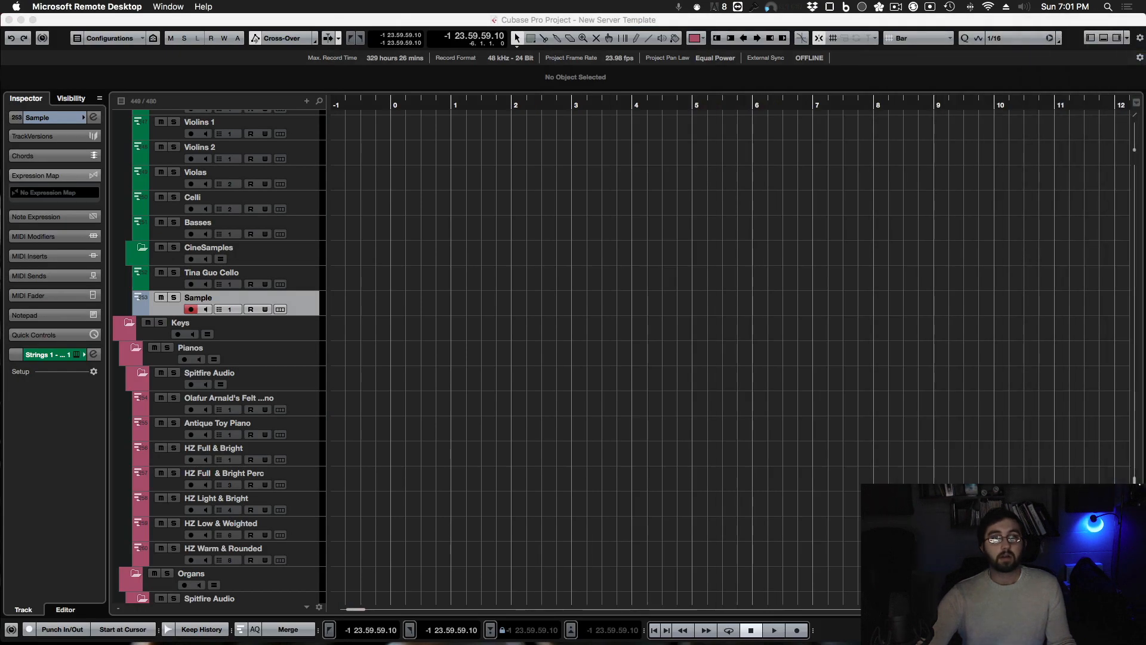
Back in Cubase, add an output mapping to the Longs sound slot that sends Controller CC 32 with value 1.
{"action": "left_click", "coordinate": [662, 464]}
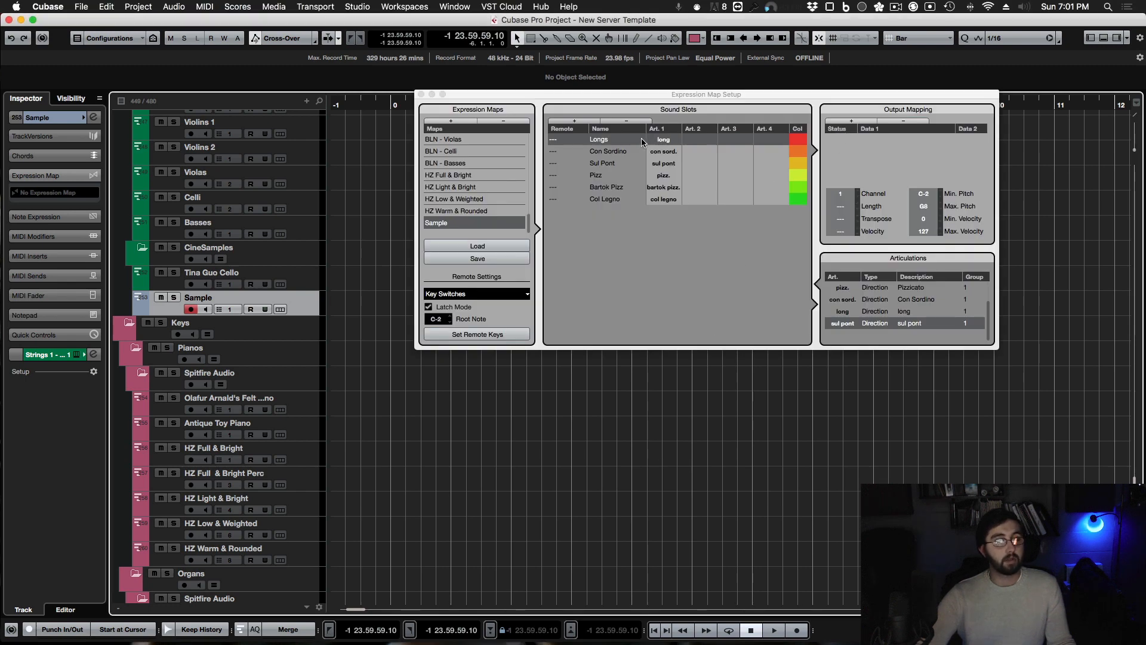
{"action": "left_click", "coordinate": [851, 120]}
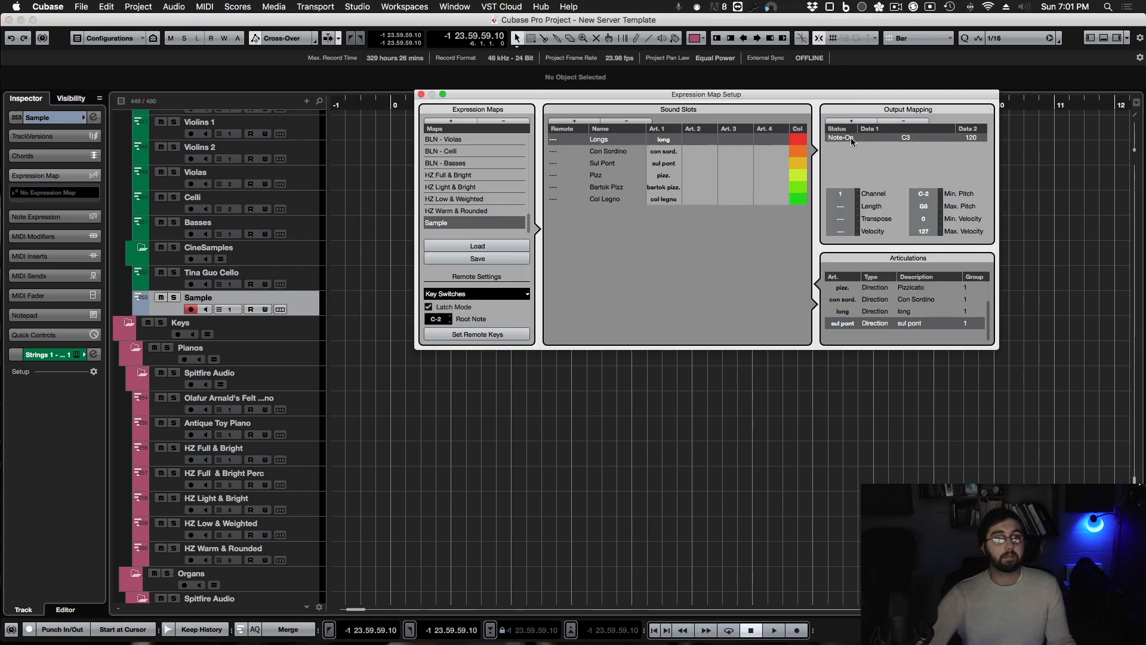
{"action": "left_click", "coordinate": [851, 137]}
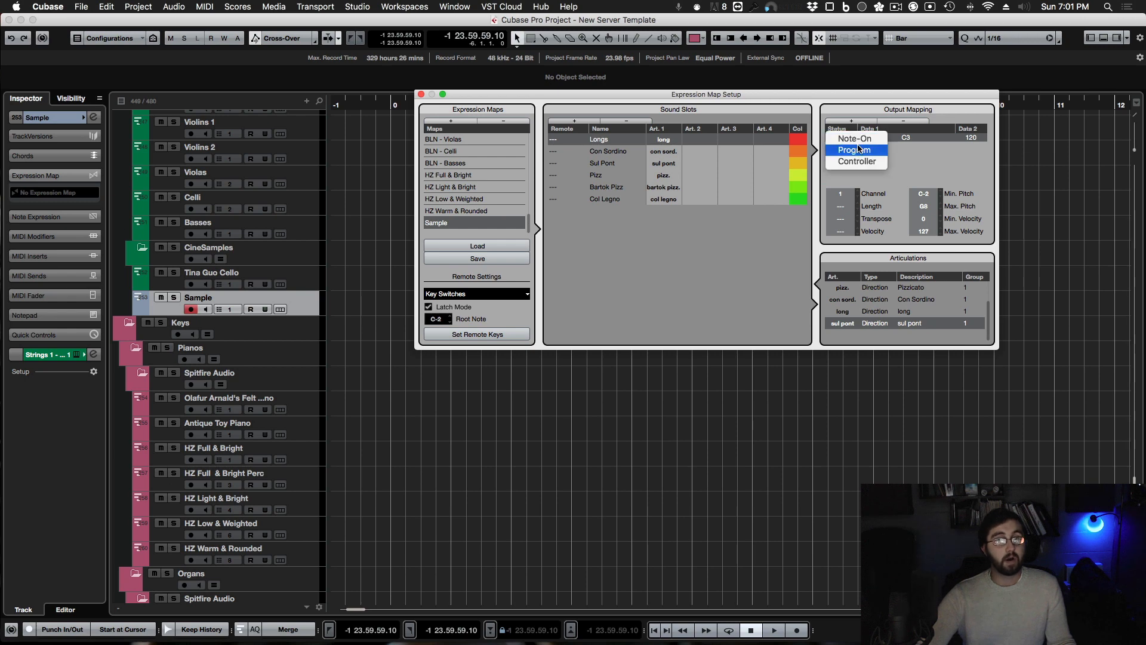
{"action": "left_click", "coordinate": [857, 161]}
{"action": "left_click", "coordinate": [893, 136]}
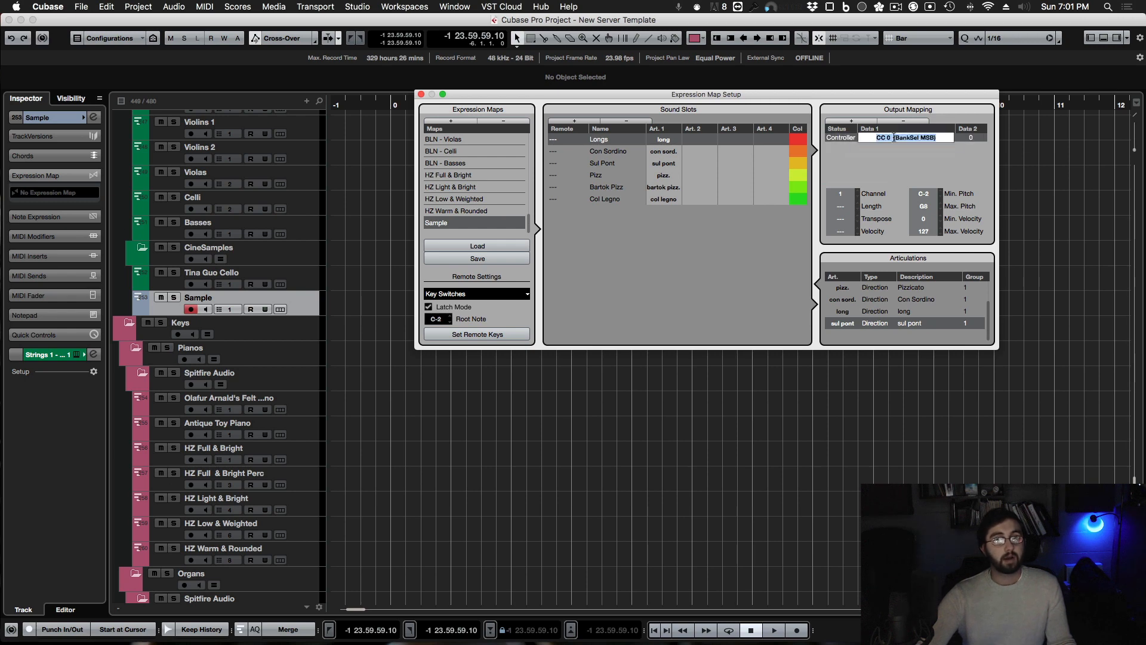
{"action": "type", "text": "32"}
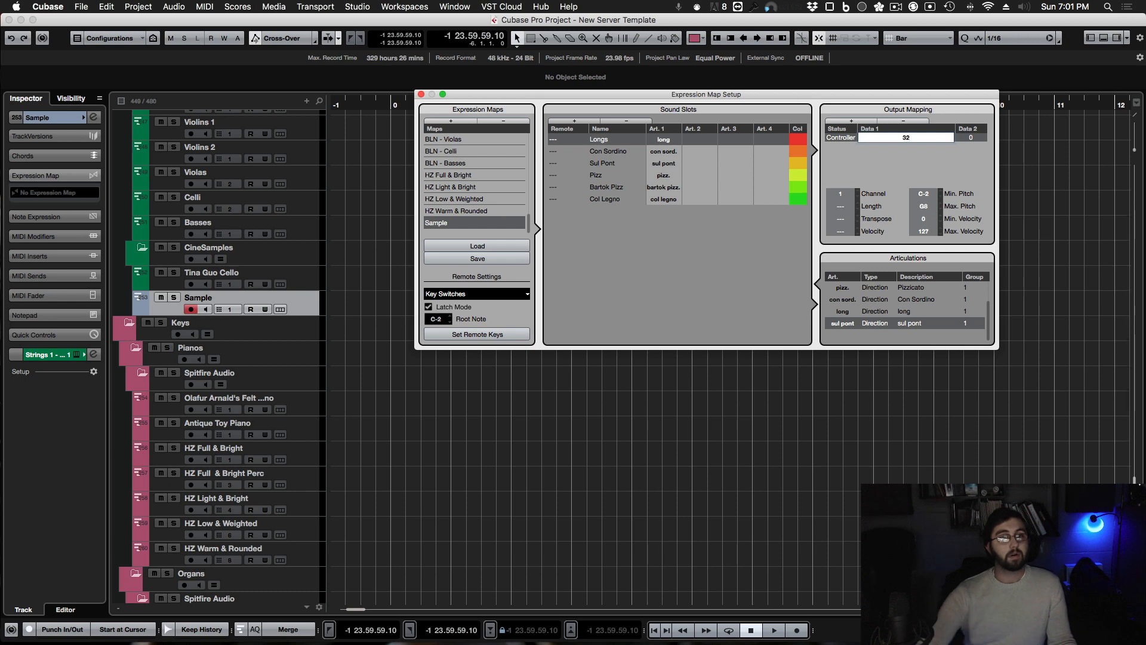
{"action": "left_click", "coordinate": [967, 138]}
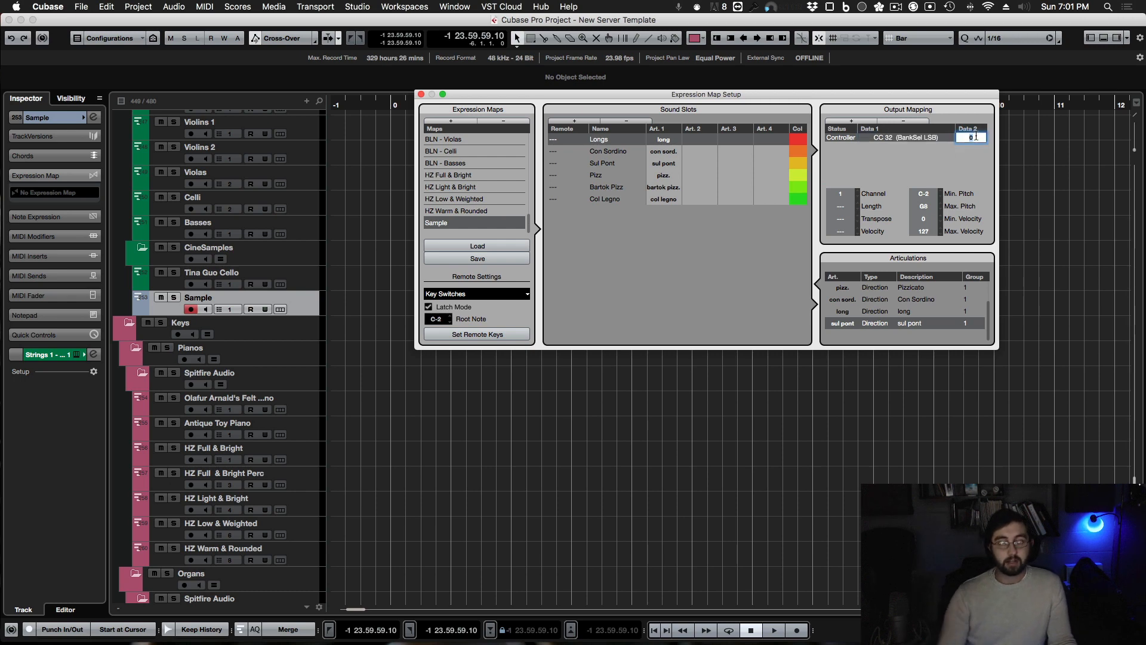
{"action": "type", "text": "1"}
{"action": "left_click", "coordinate": [944, 150]}
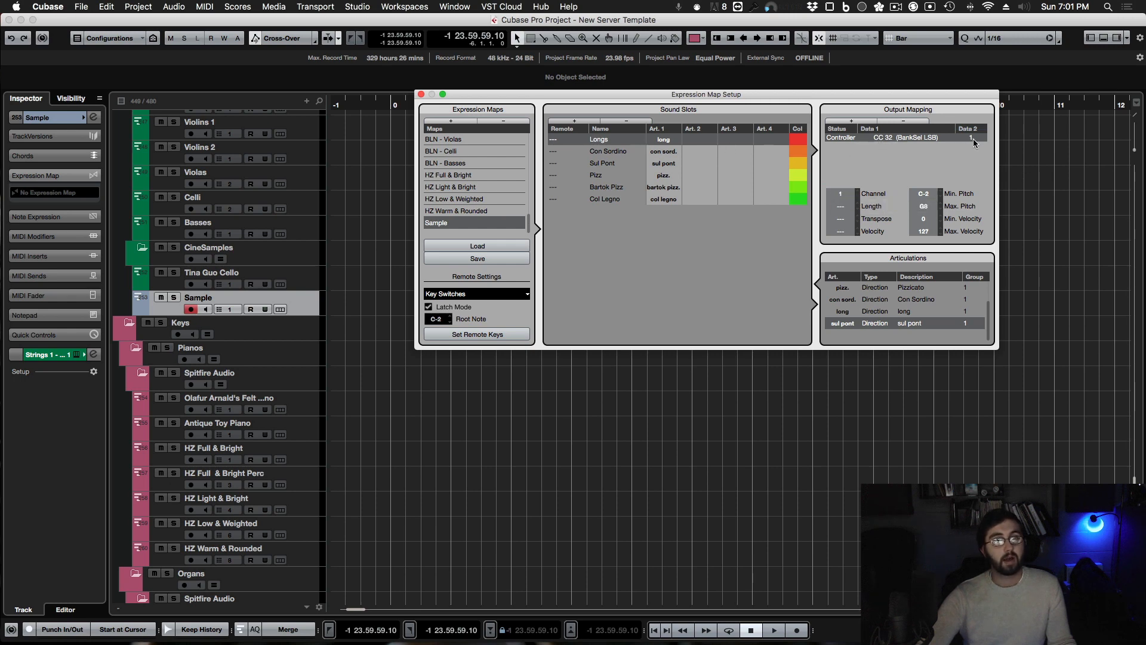
Add an output mapping to the Con Sordino sound slot that sends Controller CC 32 with value 7.
{"action": "left_click", "coordinate": [602, 153]}
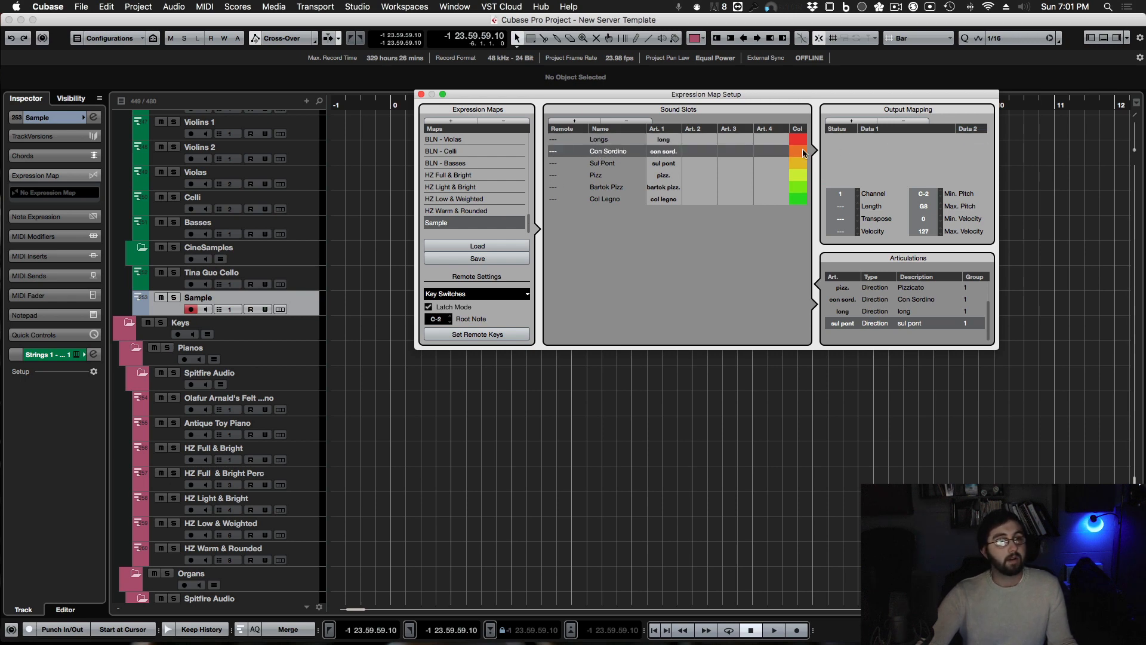
{"action": "left_click", "coordinate": [853, 121]}
{"action": "left_click", "coordinate": [852, 139]}
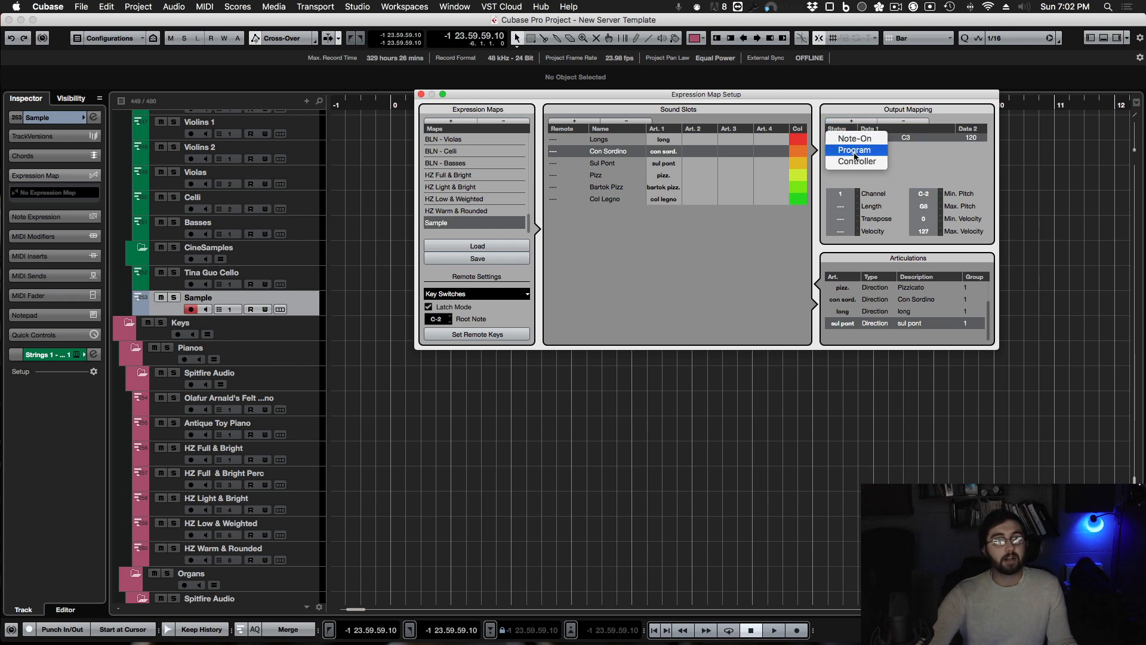
{"action": "left_click", "coordinate": [855, 161]}
{"action": "double_click", "coordinate": [899, 138]}
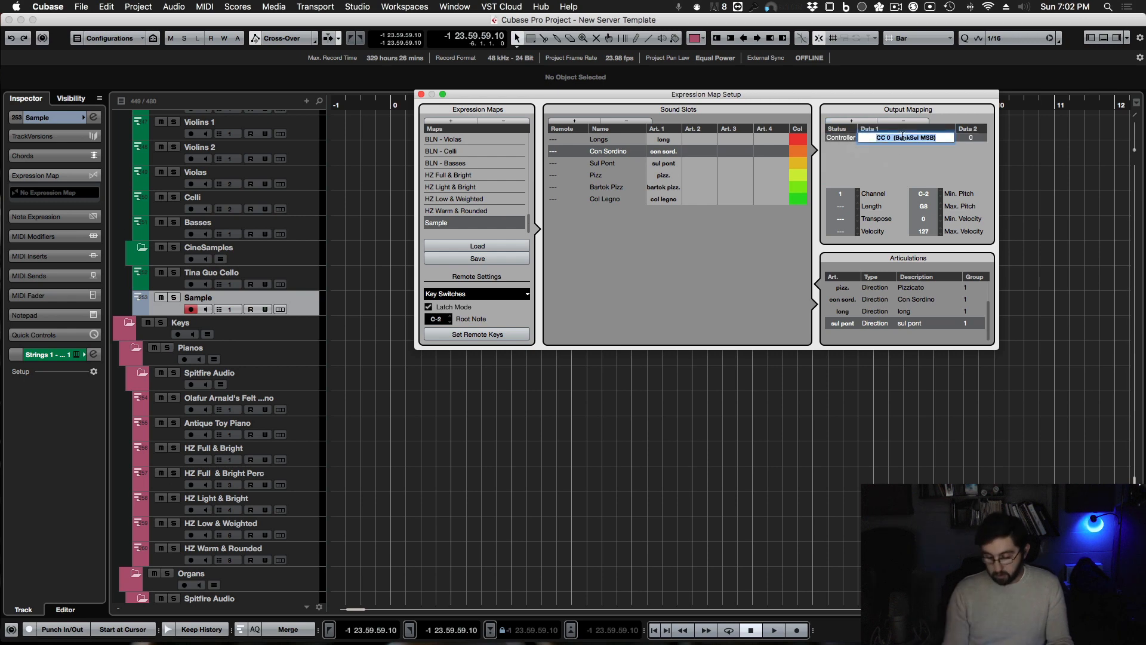
{"action": "type", "text": "32"}
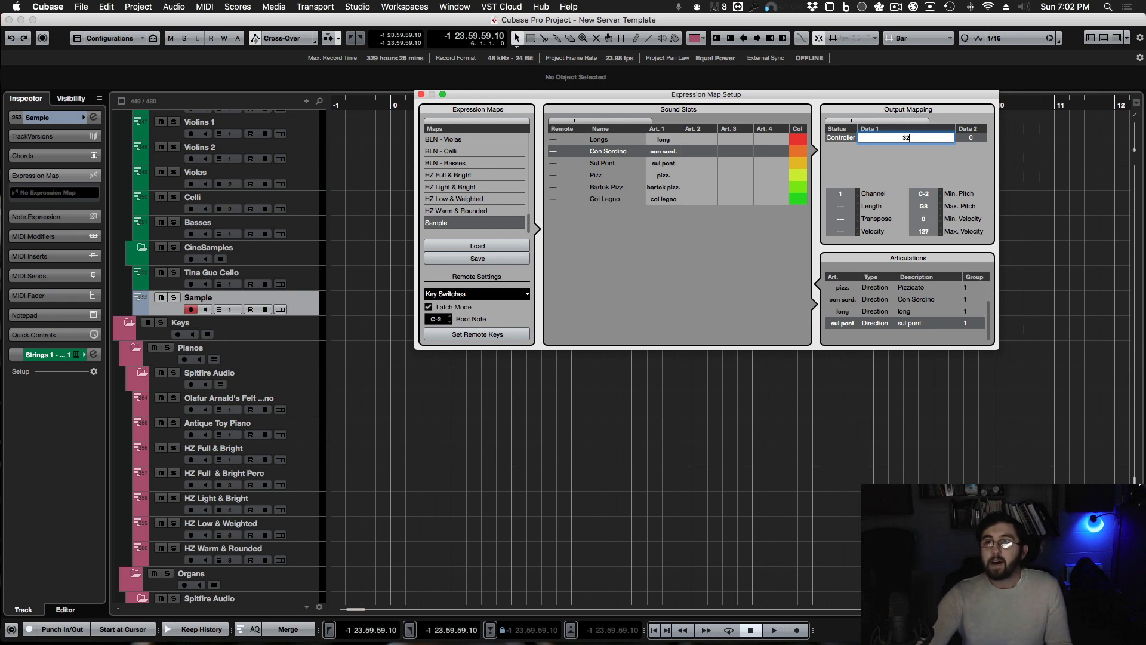
{"action": "left_click", "coordinate": [843, 387]}
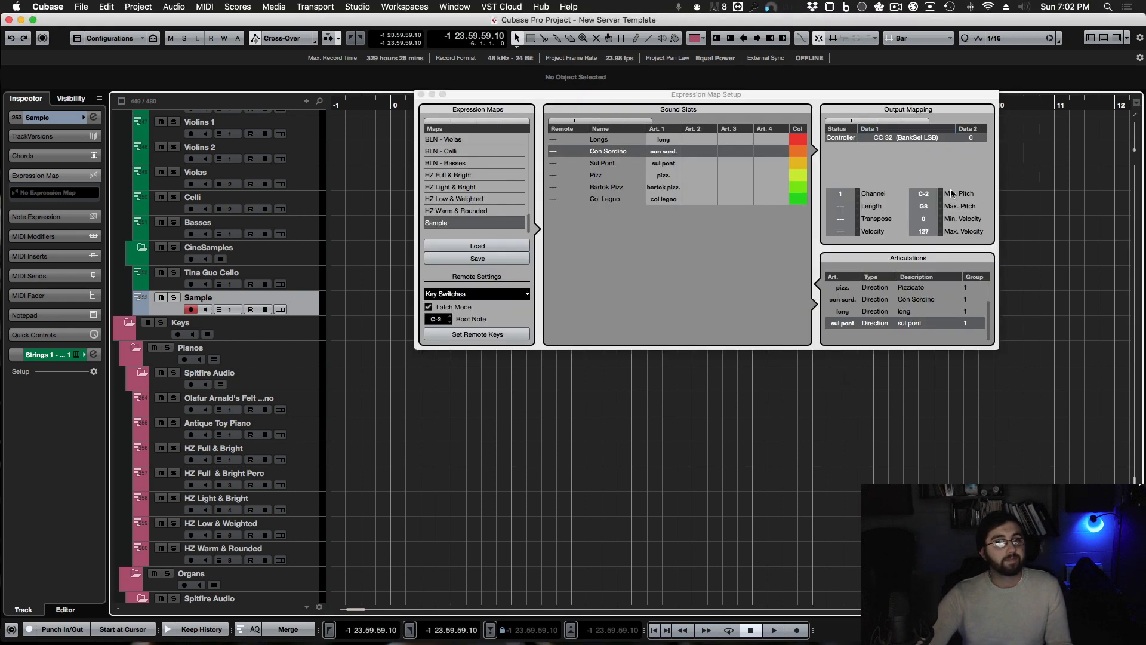
{"action": "double_click", "coordinate": [970, 137]}
{"action": "type", "text": "7"}
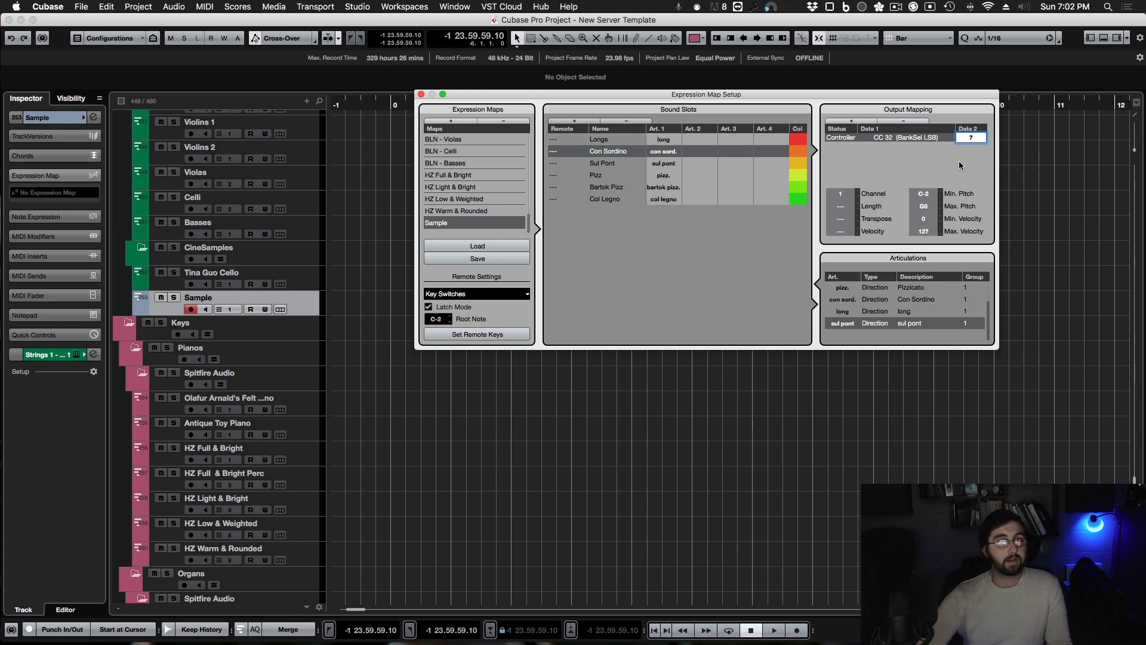
{"action": "key", "text": "Return"}
Add an output mapping to the Sul Pont sound slot that sends Controller CC 32 with value 18.
{"action": "left_click", "coordinate": [603, 163]}
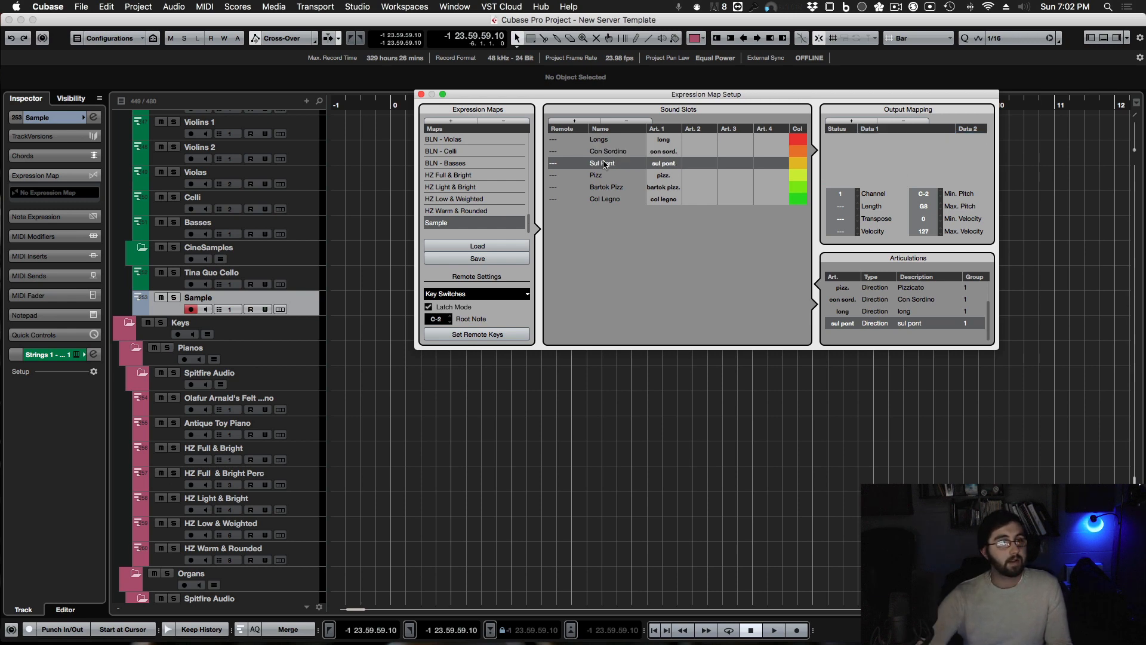
{"action": "left_click", "coordinate": [852, 122]}
{"action": "left_click", "coordinate": [850, 138]}
{"action": "left_click", "coordinate": [854, 162]}
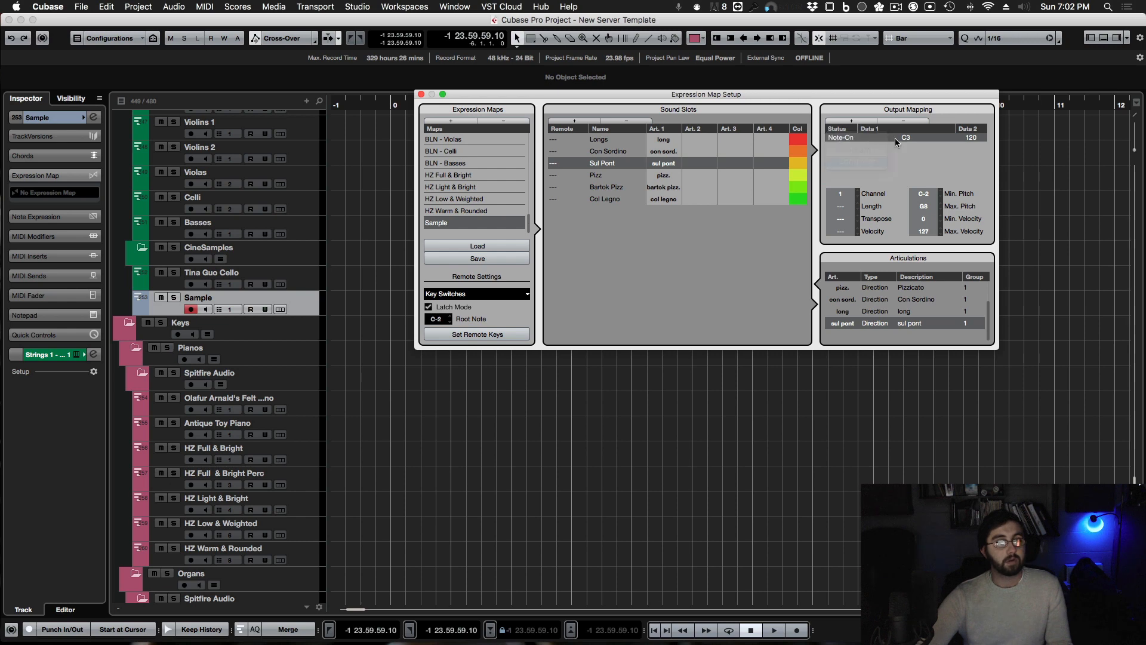
{"action": "double_click", "coordinate": [894, 138]}
{"action": "type", "text": "32"}
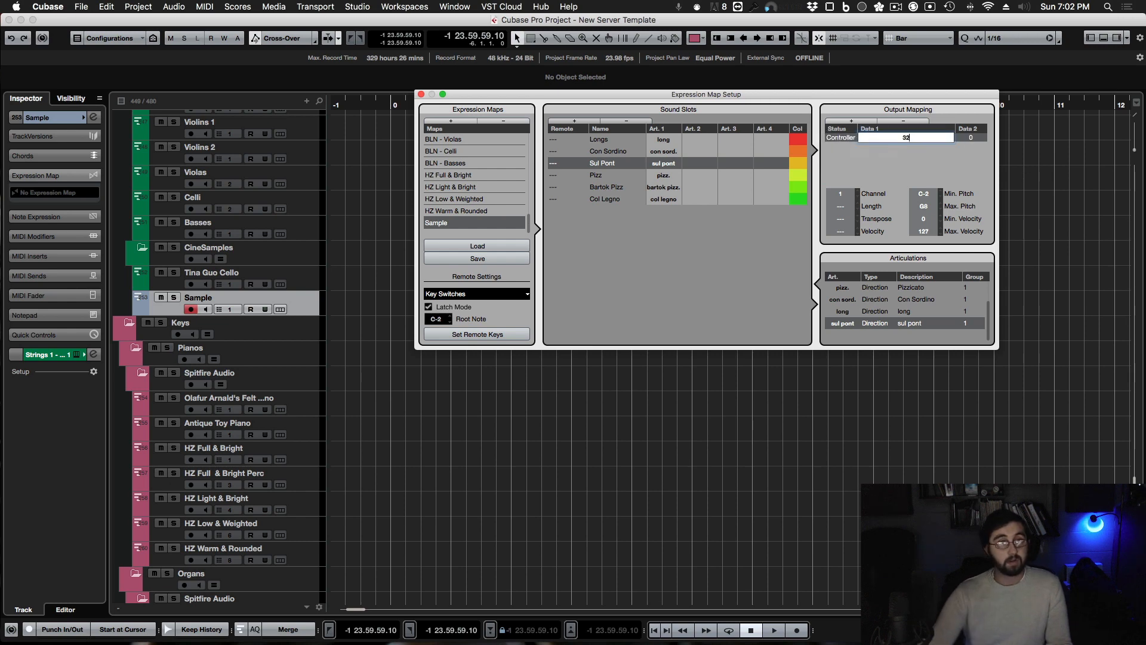
{"action": "key", "text": "Return"}
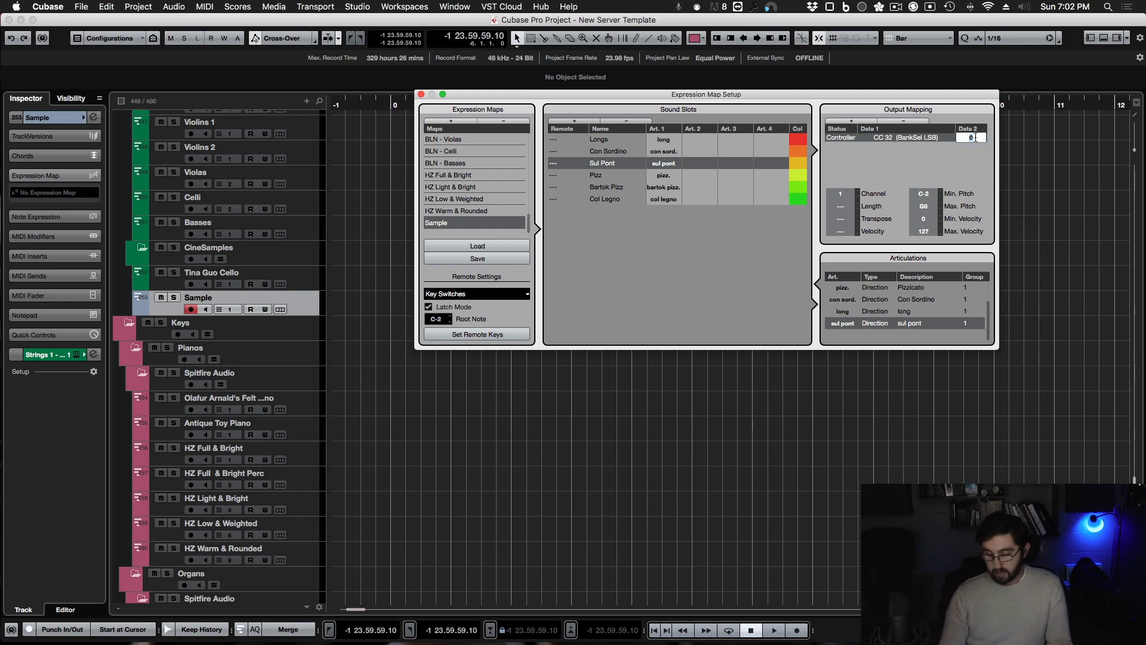
{"action": "double_click", "coordinate": [973, 137]}
{"action": "type", "text": "18"}
{"action": "key", "text": "Return"}
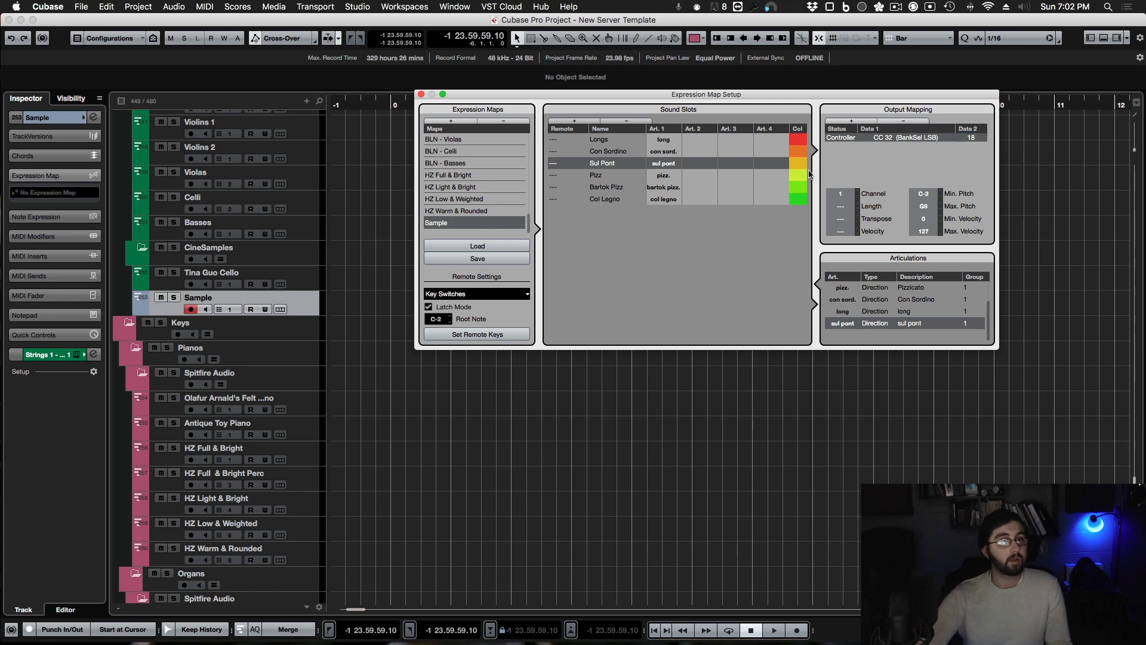
Add an output mapping to the Pizz sound slot that sends Controller CC 32 with value 56.
{"action": "left_click", "coordinate": [619, 175]}
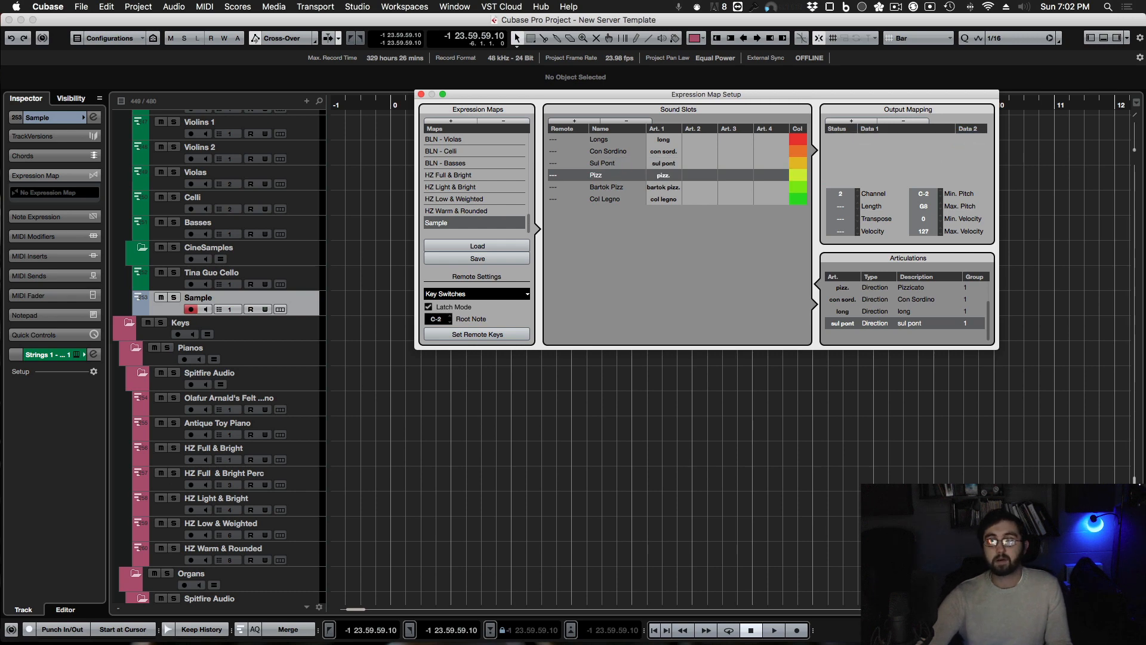
{"action": "key", "text": "super+Tab"}
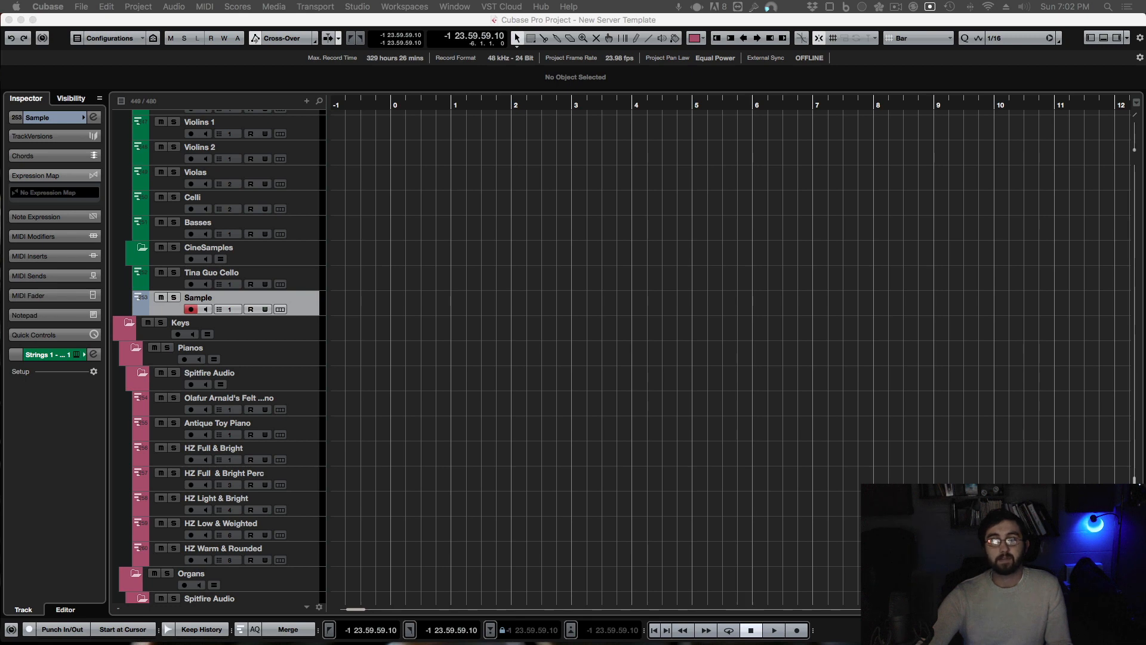
{"action": "left_click", "coordinate": [933, 302]}
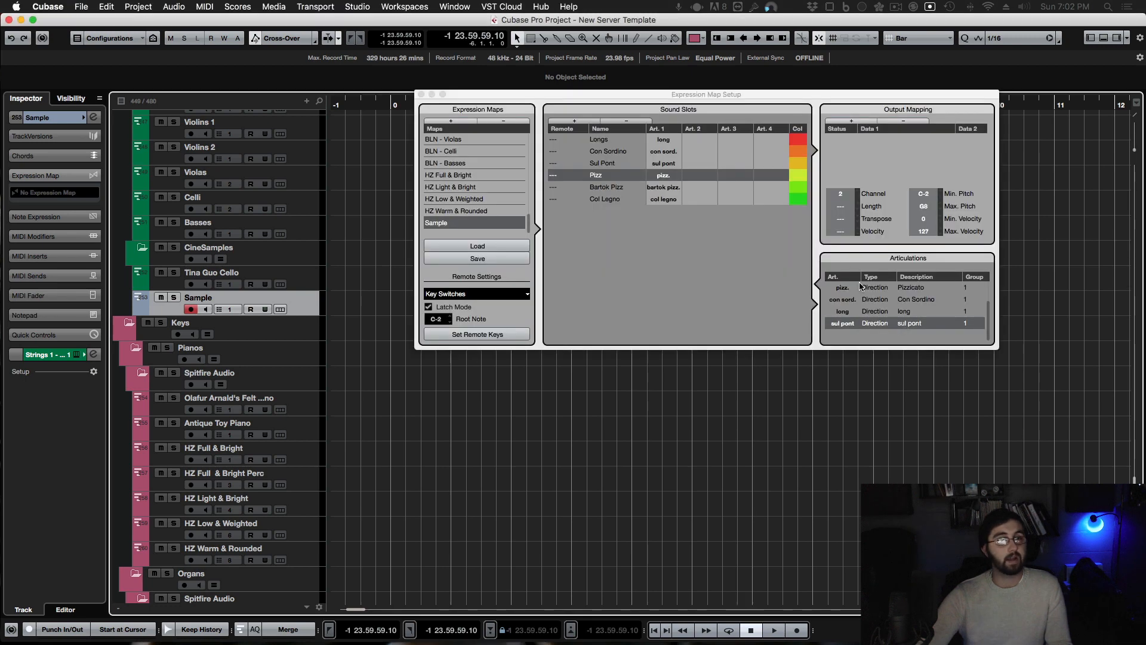
{"action": "double_click", "coordinate": [613, 178]}
{"action": "left_click", "coordinate": [905, 154]}
{"action": "left_click", "coordinate": [863, 122]}
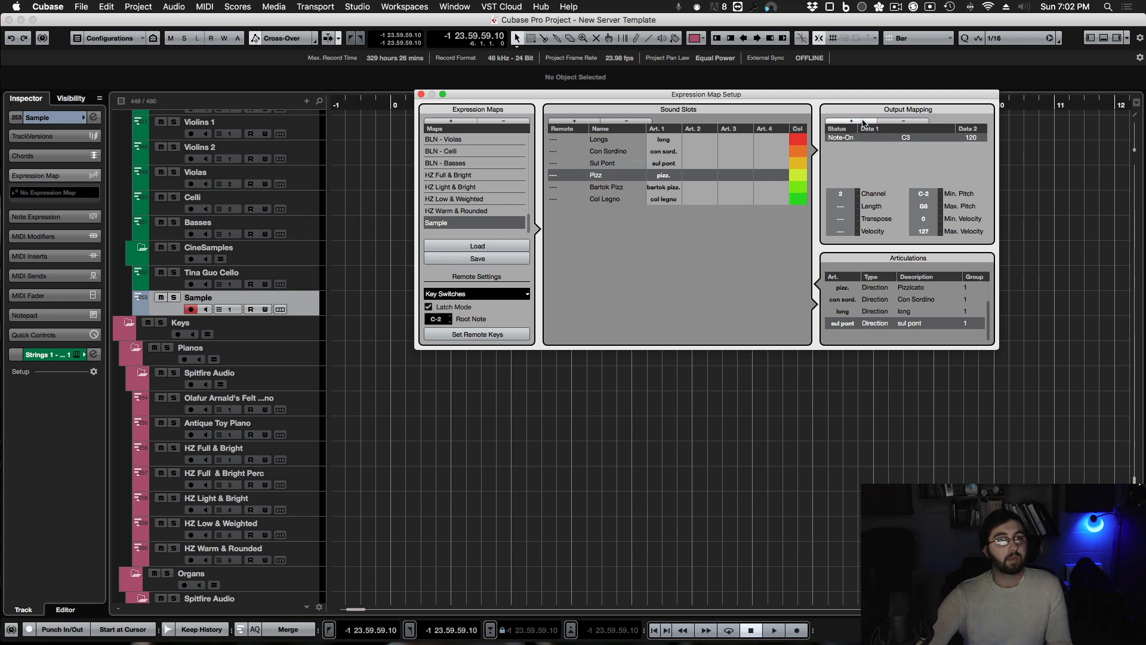
{"action": "left_click", "coordinate": [842, 138]}
{"action": "left_click", "coordinate": [855, 162]}
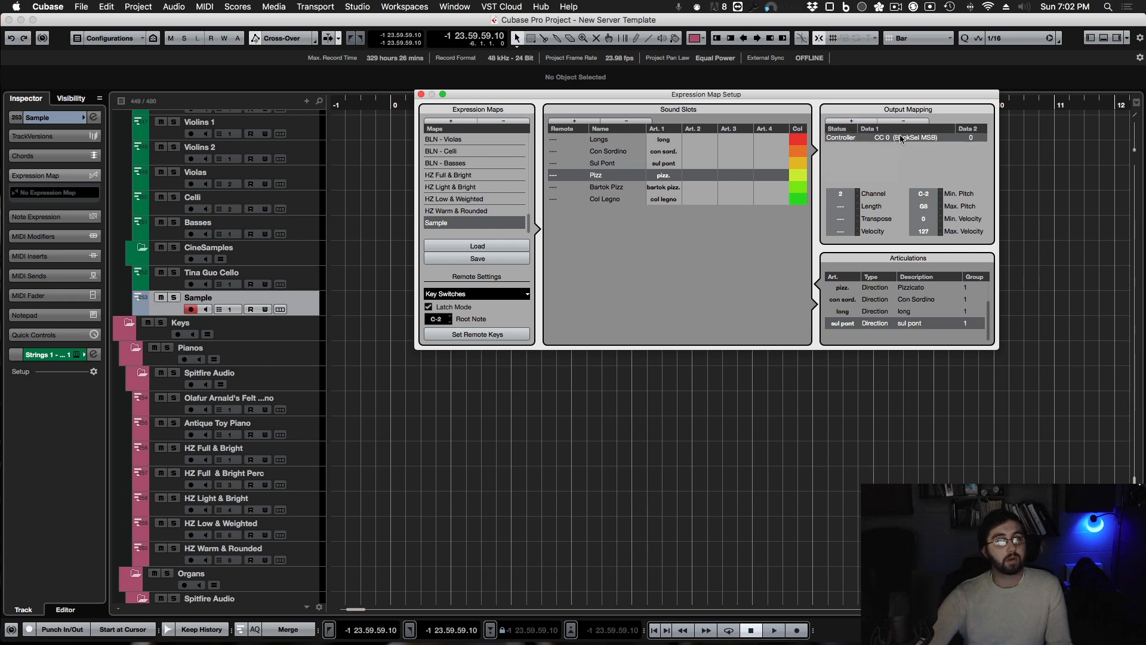
{"action": "double_click", "coordinate": [900, 136]}
{"action": "type", "text": "32"}
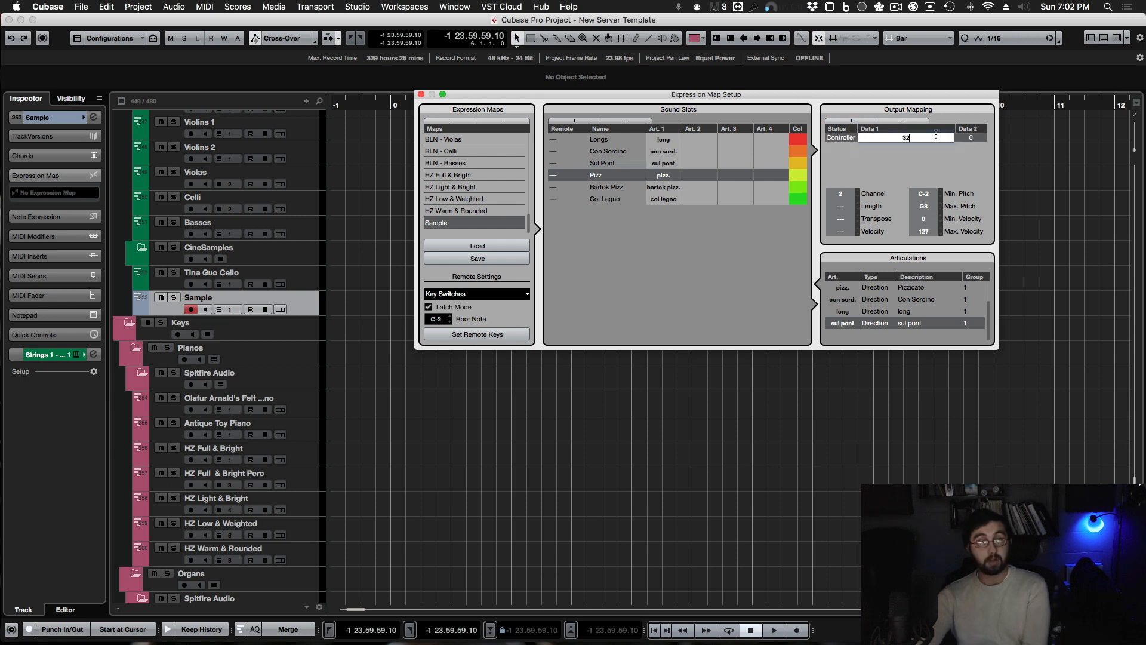
{"action": "double_click", "coordinate": [967, 138]}
{"action": "type", "text": "56"}
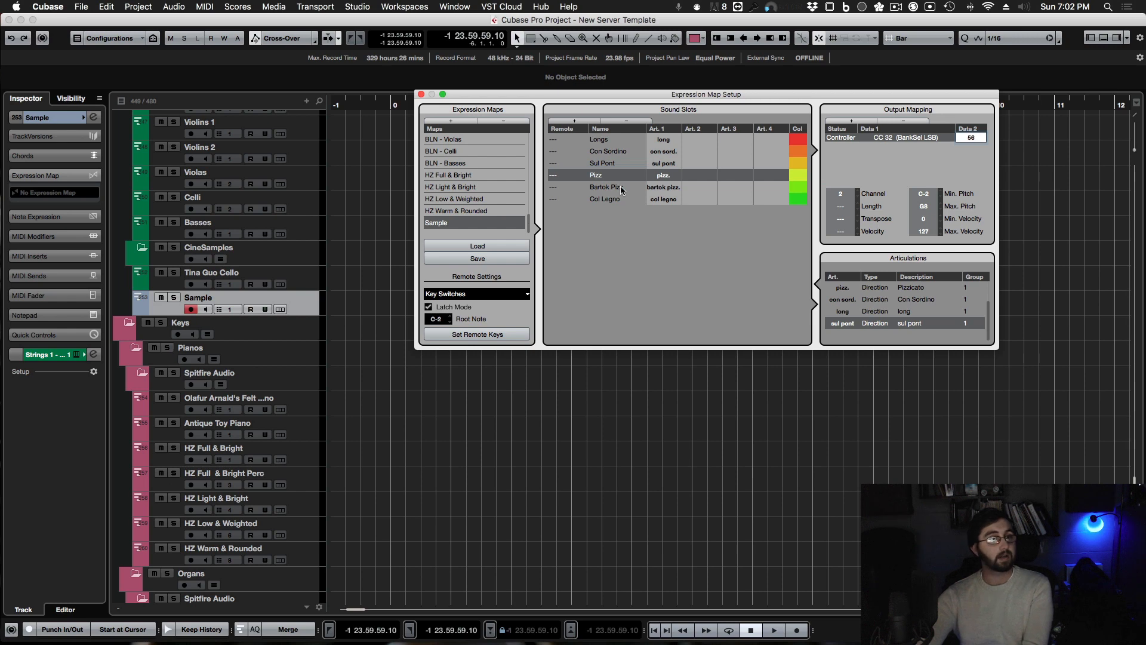
Add a Controller CC 32 output mapping to the Bartok Pizz sound slot and open its value for editing.
{"action": "left_click", "coordinate": [766, 186]}
{"action": "left_click", "coordinate": [843, 121]}
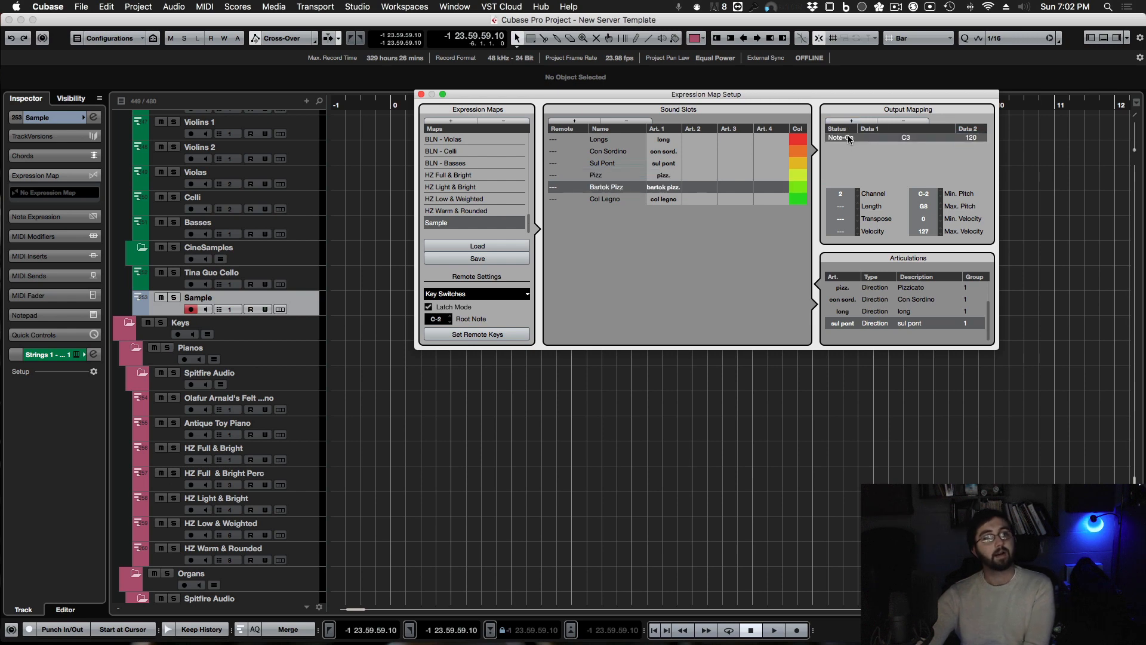
{"action": "left_click", "coordinate": [849, 140]}
{"action": "left_click", "coordinate": [851, 162]}
{"action": "left_click", "coordinate": [891, 138]}
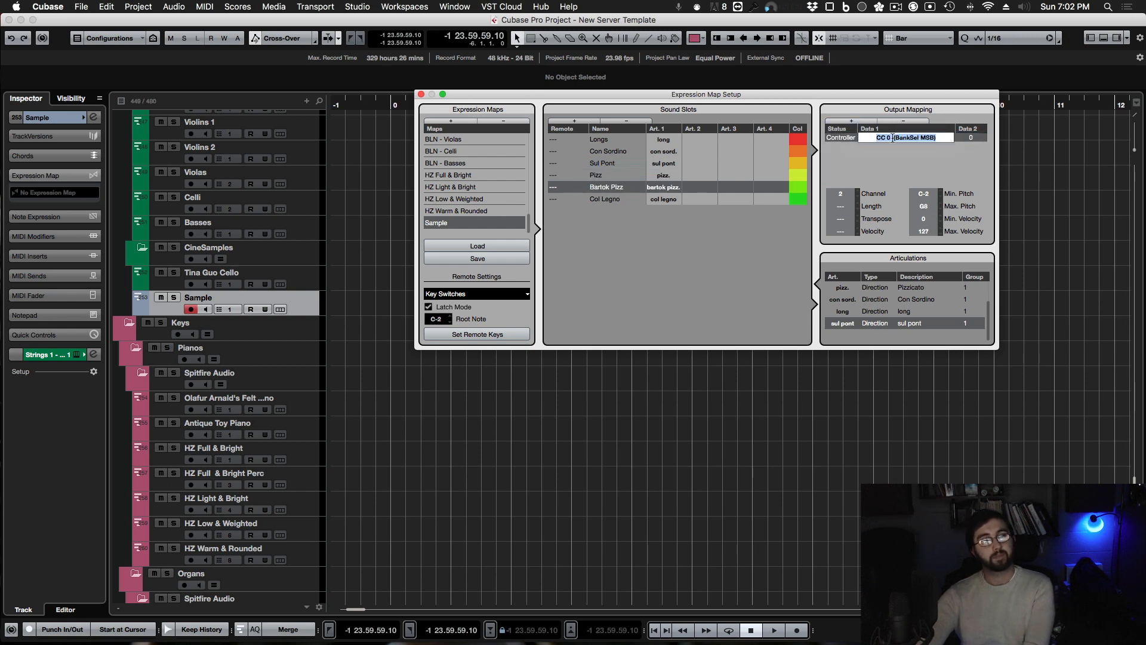
{"action": "type", "text": "32"}
{"action": "left_click", "coordinate": [962, 137]}
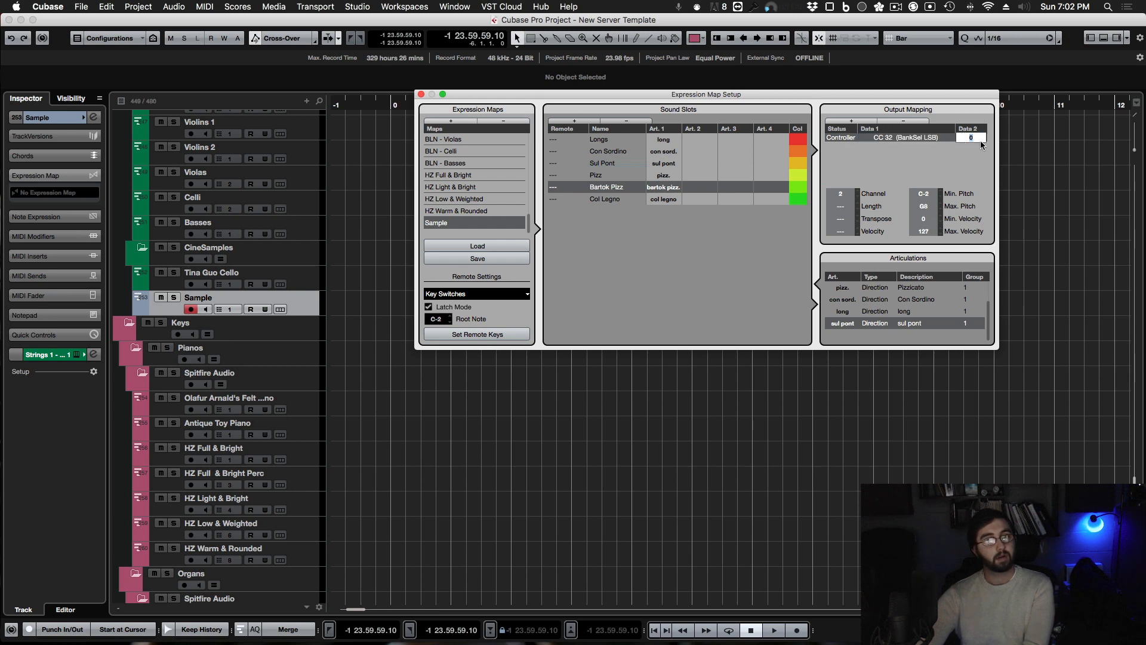
Add an output mapping to the Col Legno sound slot that sends Controller CC 32 with value 58.
{"action": "left_click", "coordinate": [609, 202]}
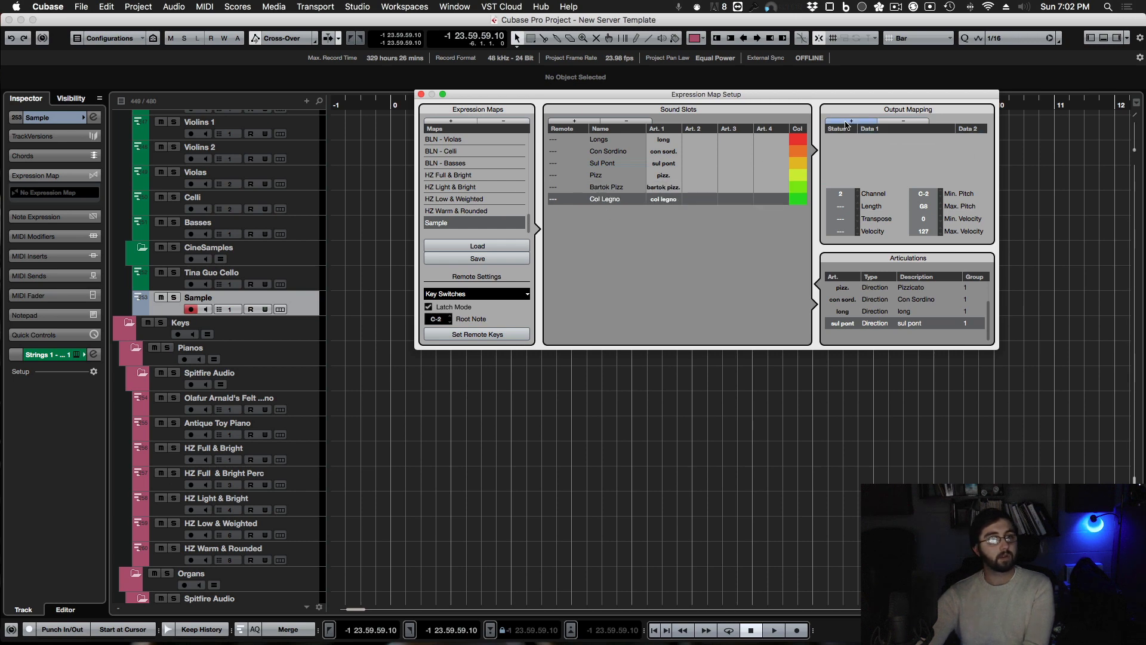
{"action": "left_click", "coordinate": [850, 138]}
{"action": "left_click", "coordinate": [857, 161]}
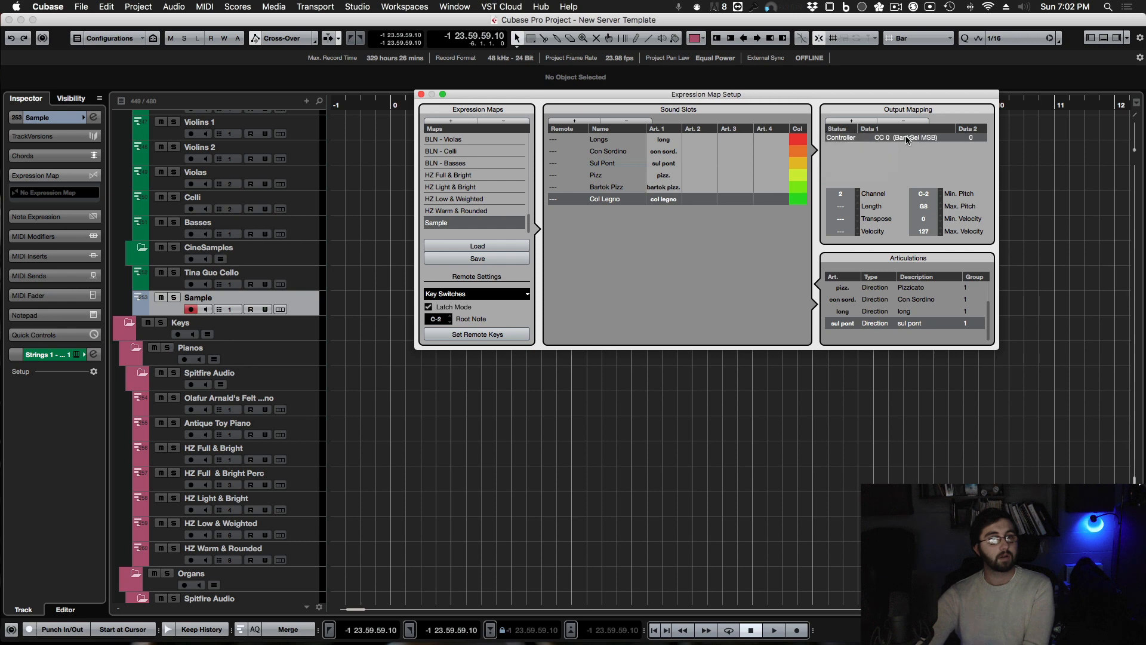
{"action": "left_click", "coordinate": [905, 137]}
{"action": "type", "text": "32"}
{"action": "left_click", "coordinate": [964, 138]}
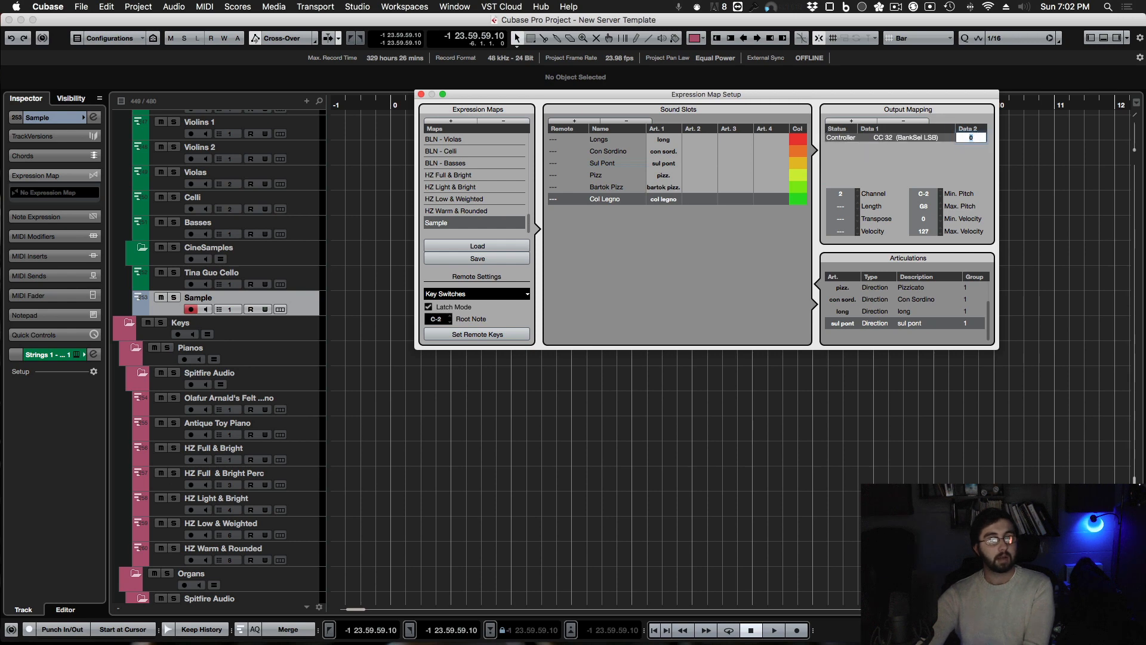
{"action": "key", "text": "Return"}
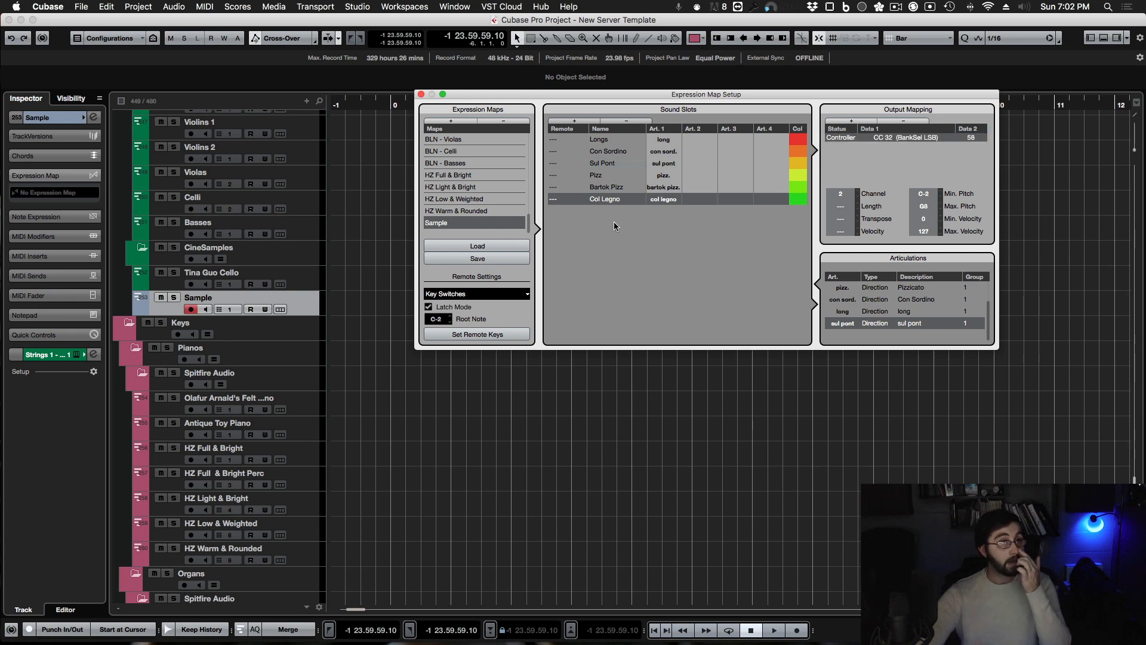
Close the expression map setup and assign the Sample expression map to the Sample track.
{"action": "left_click", "coordinate": [623, 140]}
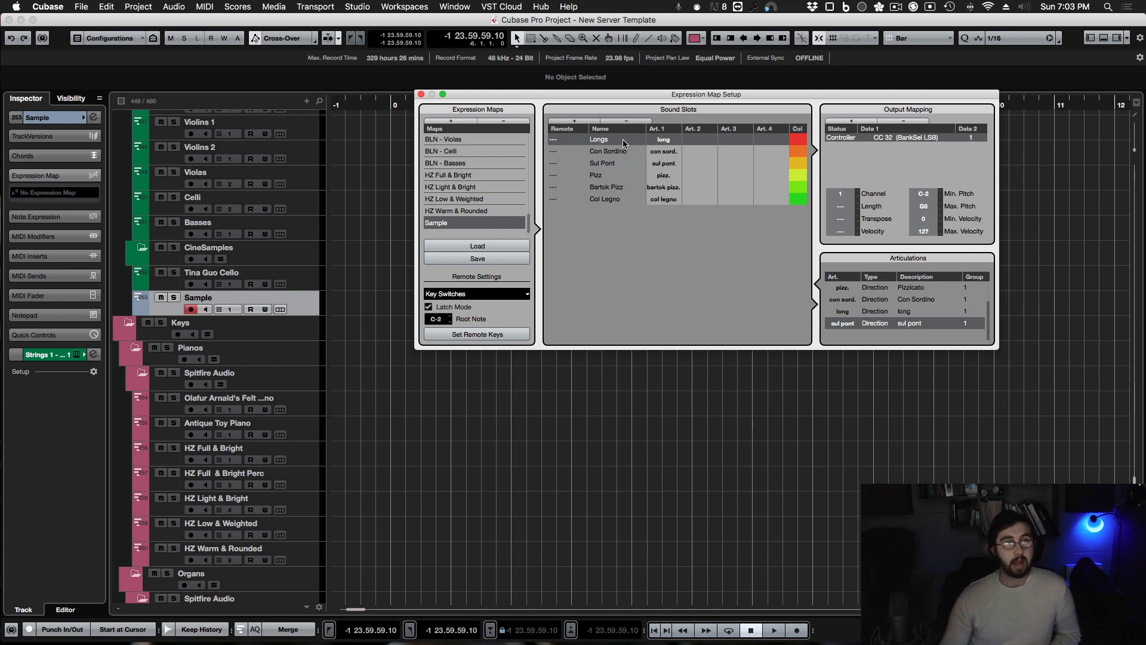
{"action": "left_click", "coordinate": [421, 95]}
{"action": "left_click", "coordinate": [86, 193]}
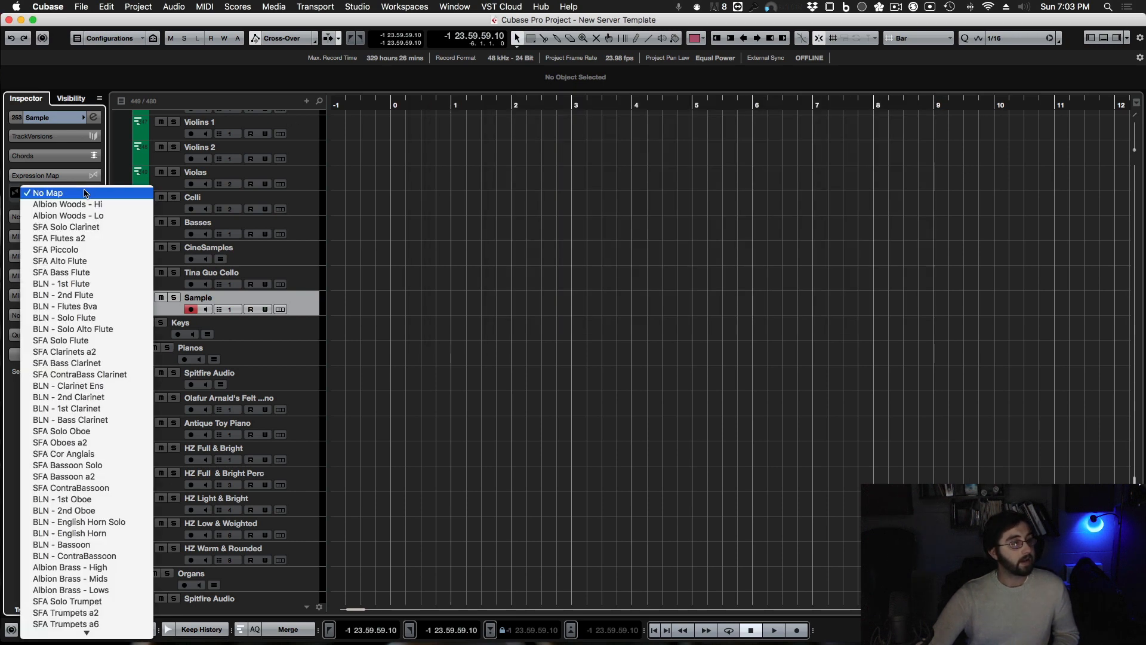
{"action": "scroll", "coordinate": [84, 215], "scroll_direction": "down", "scroll_amount": 10}
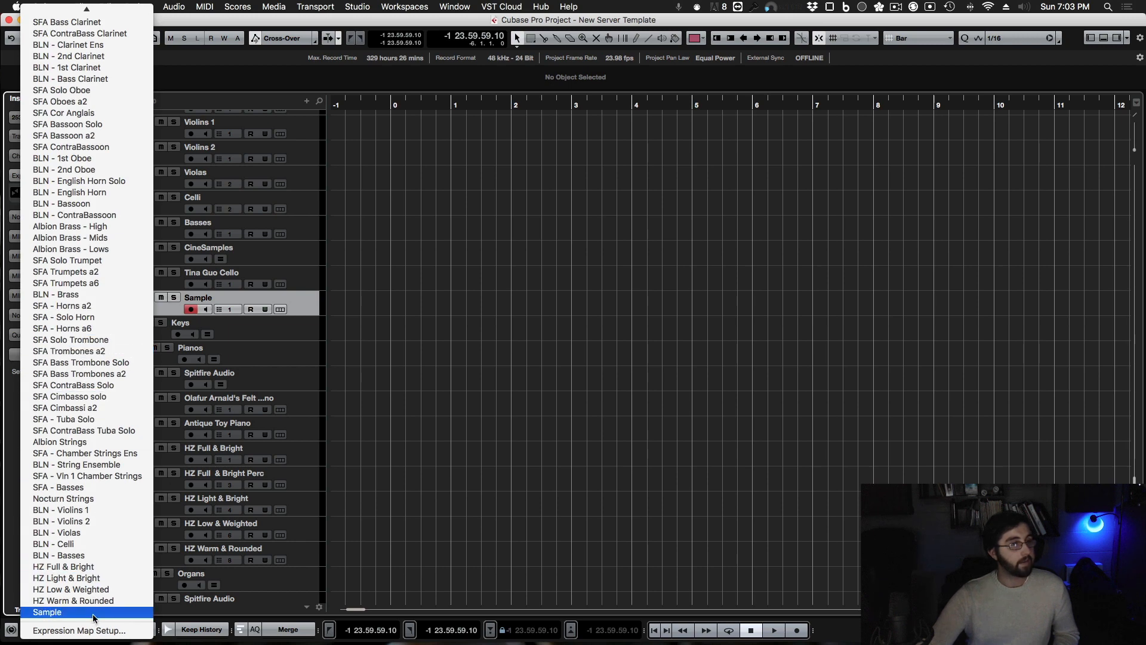
{"action": "left_click", "coordinate": [93, 613]}
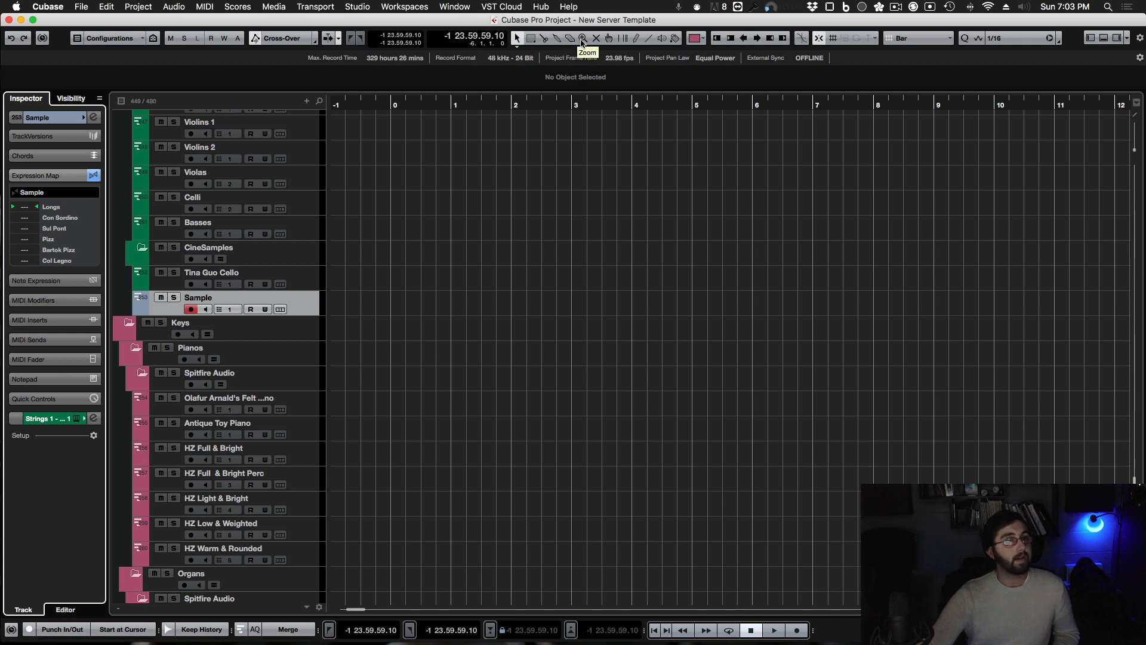
Draw a one-bar MIDI part at bar -1 on the Sample track and open it in the Key Editor.
{"action": "left_click", "coordinate": [637, 38]}
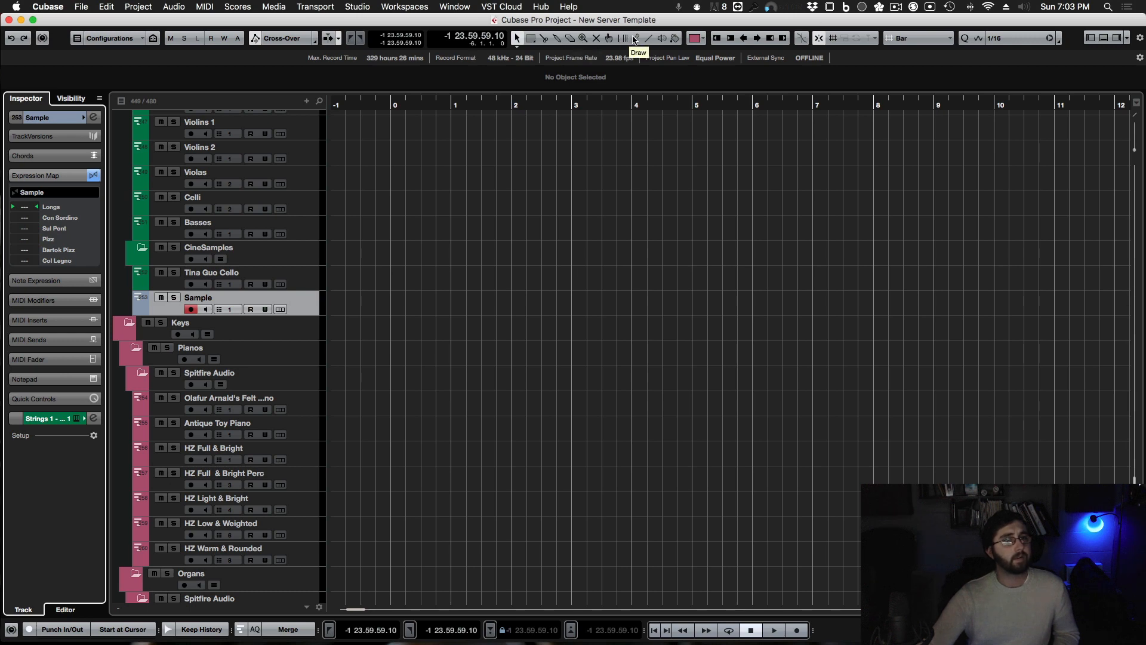
{"action": "mouse_move", "coordinate": [342, 298]}
{"action": "left_mouse_down"}
{"action": "mouse_move", "coordinate": [382, 305]}
{"action": "mouse_move", "coordinate": [373, 302]}
{"action": "left_mouse_up"}
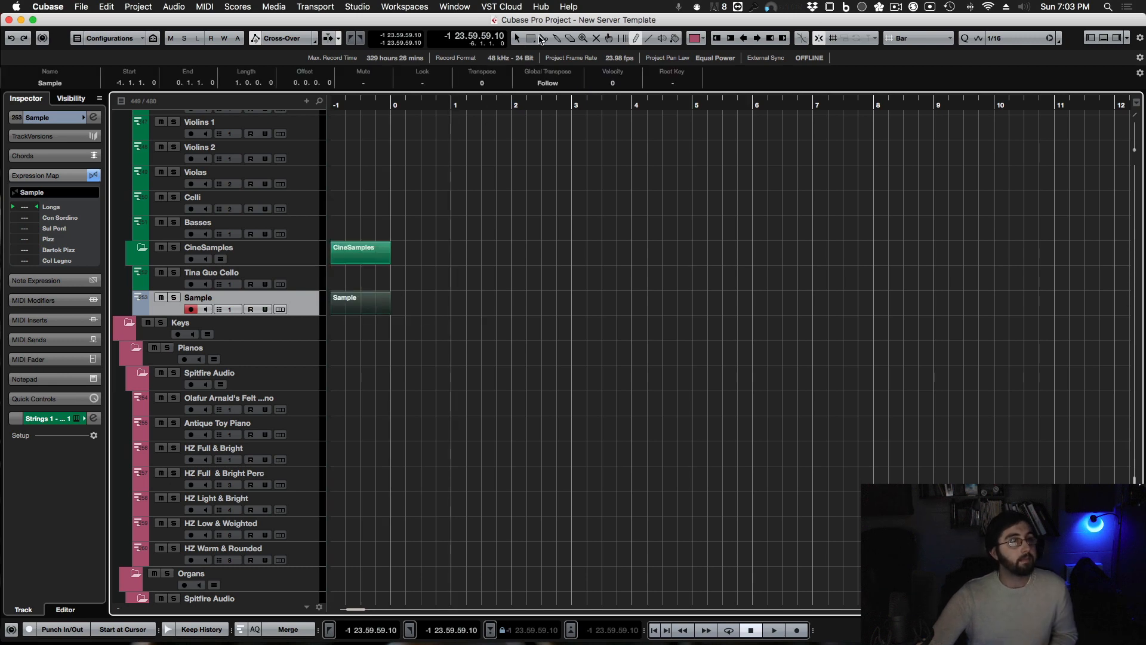
{"action": "left_click", "coordinate": [516, 39]}
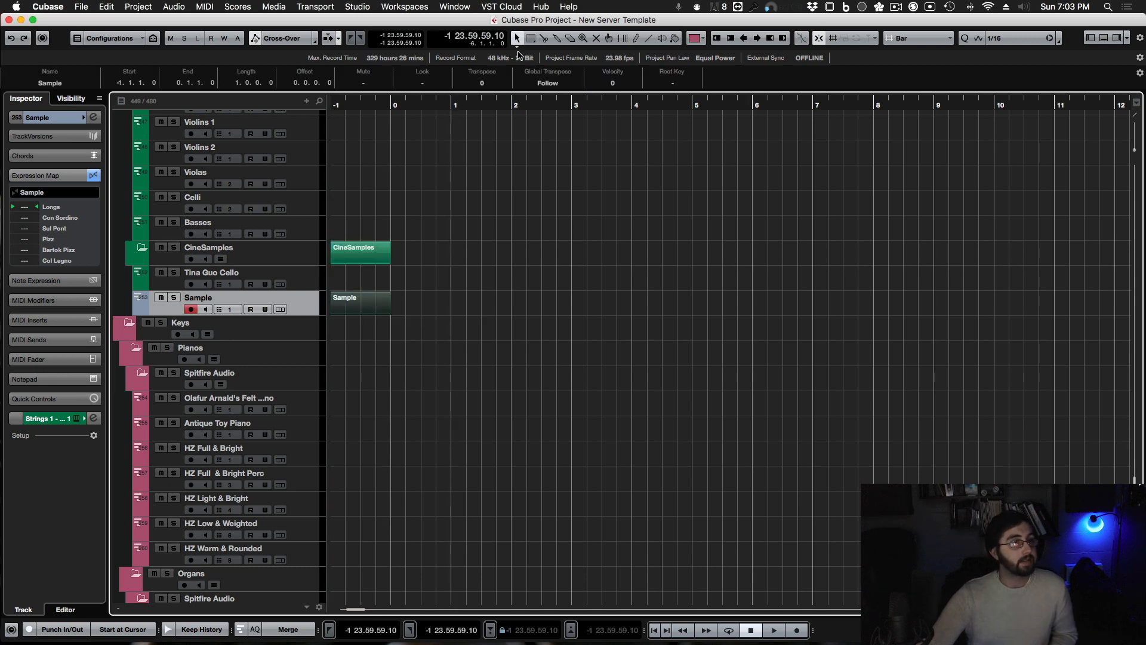
{"action": "double_click", "coordinate": [354, 306]}
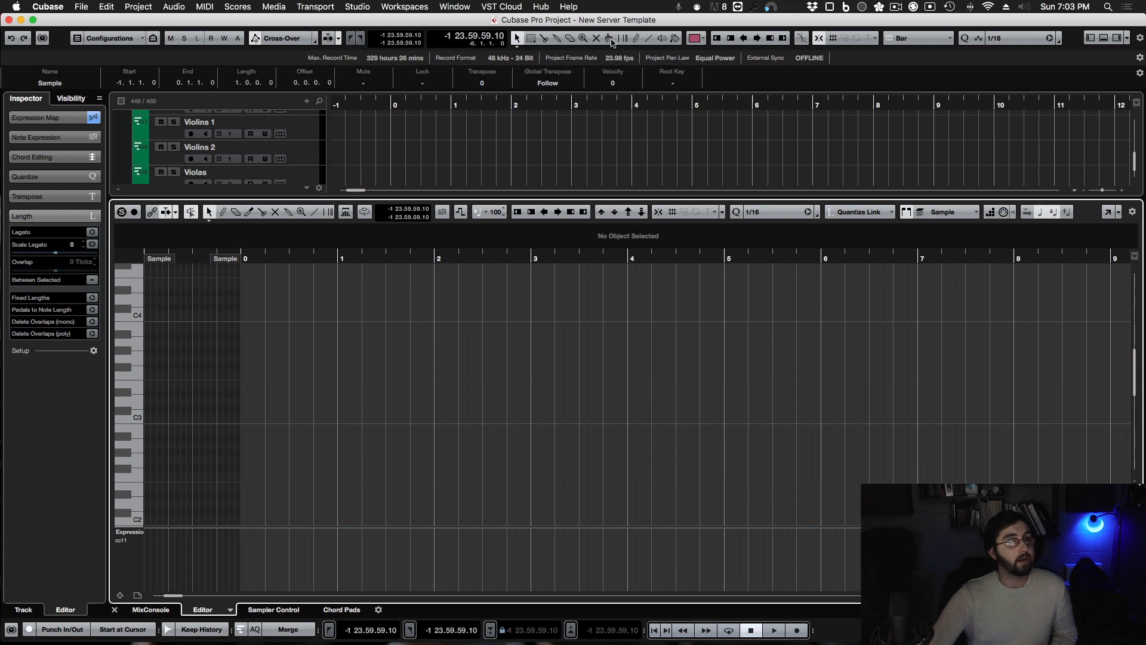
Draw three short ascending notes, D3, F3 and A3, inside the Sample part.
{"action": "left_click", "coordinate": [638, 41]}
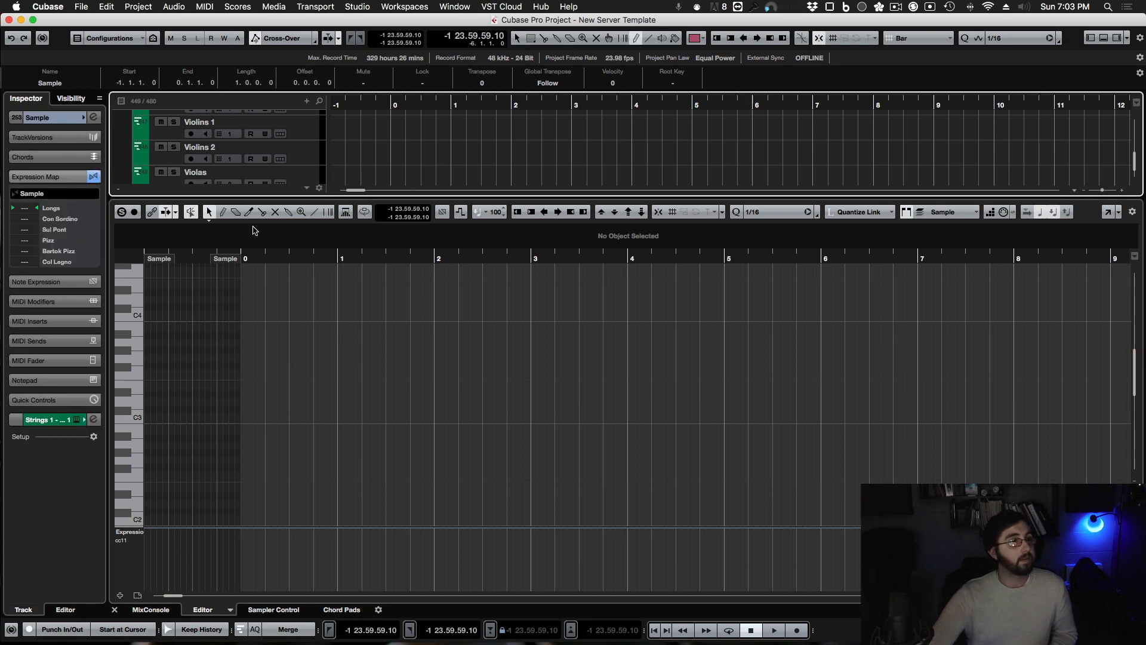
{"action": "left_click", "coordinate": [222, 212]}
{"action": "mouse_move", "coordinate": [151, 401]}
{"action": "left_mouse_down"}
{"action": "mouse_move", "coordinate": [184, 401]}
{"action": "mouse_move", "coordinate": [229, 343]}
{"action": "left_mouse_up"}
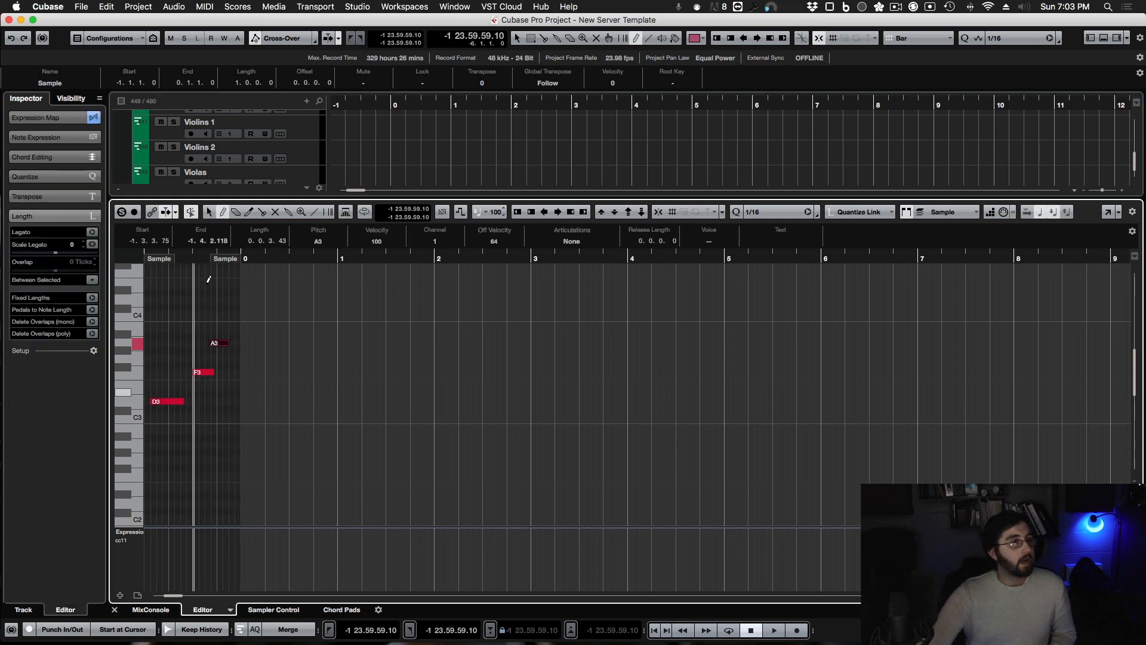
{"action": "key", "text": "1"}
Select the D3, F3 and A3 notes in turn and examine them alongside the expression map's articulation list.
{"action": "left_click", "coordinate": [165, 391]}
{"action": "left_click", "coordinate": [167, 401]}
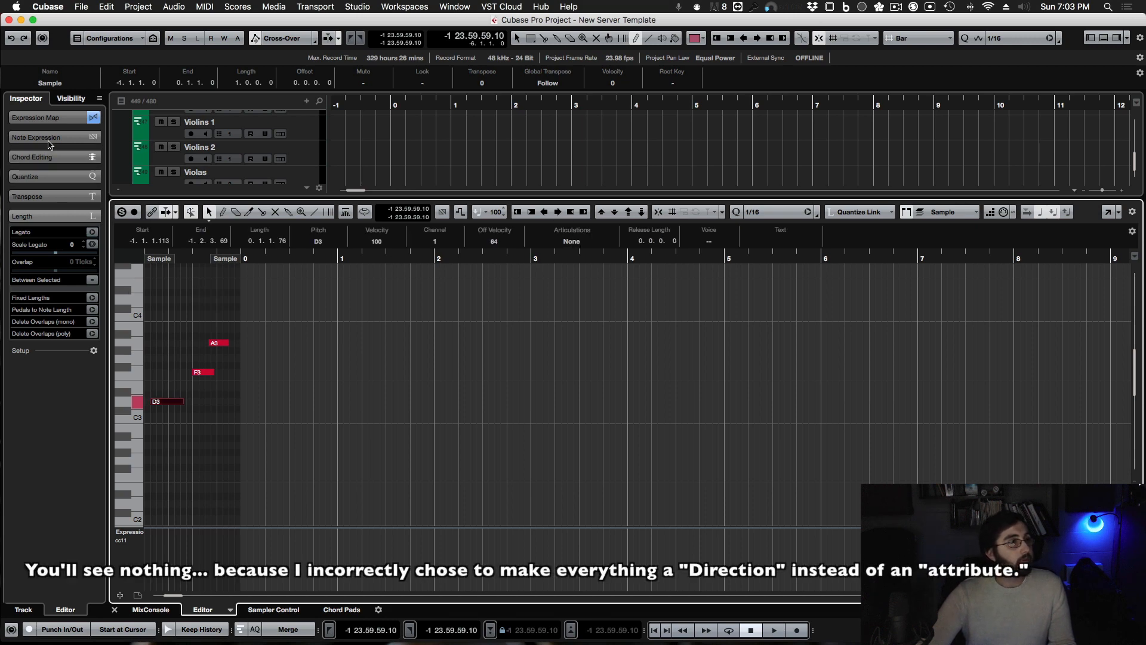
{"action": "left_click", "coordinate": [51, 120]}
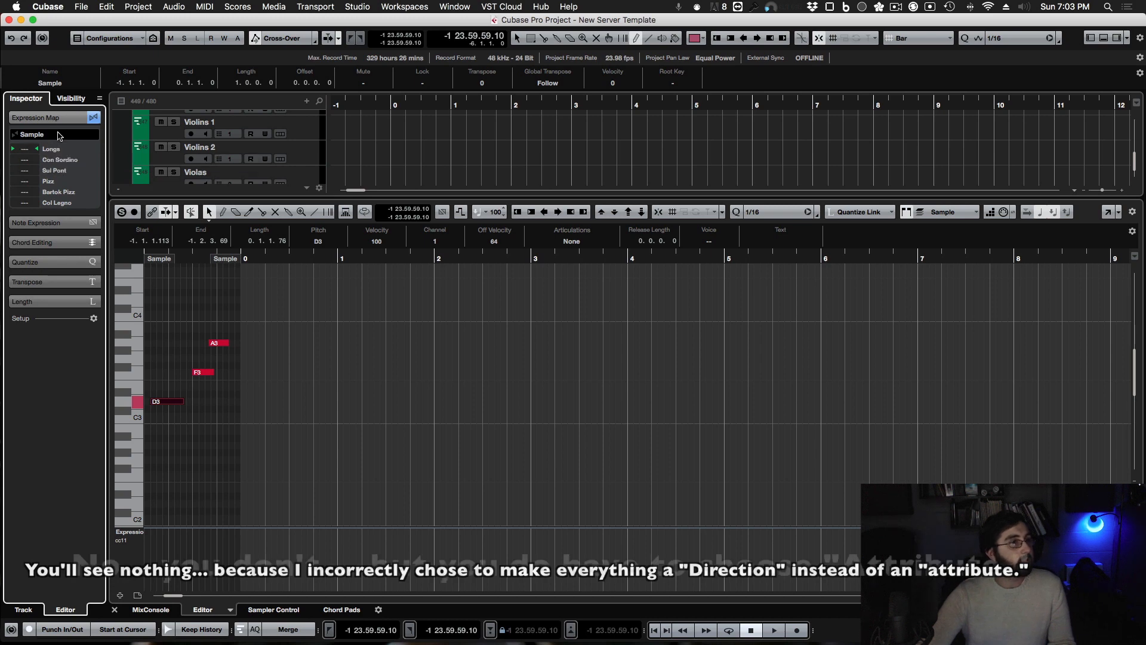
{"action": "left_click", "coordinate": [205, 373]}
{"action": "left_click", "coordinate": [223, 345]}
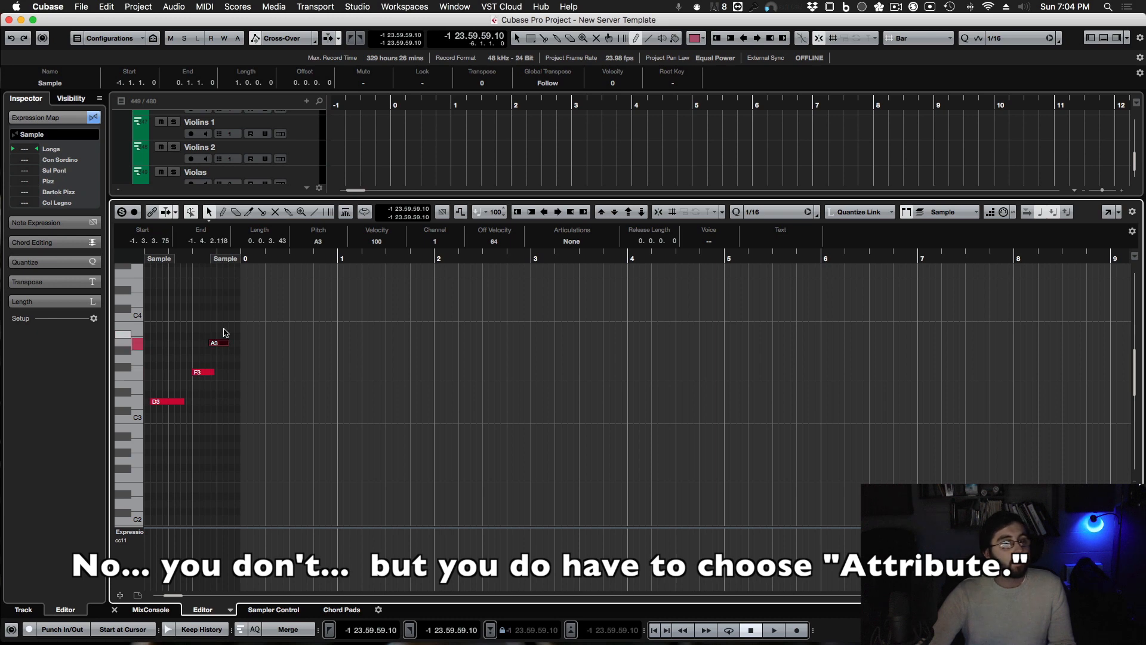
Close the Key Editor and reopen the Expression Map Setup for the Sample map.
{"action": "left_click", "coordinate": [114, 610]}
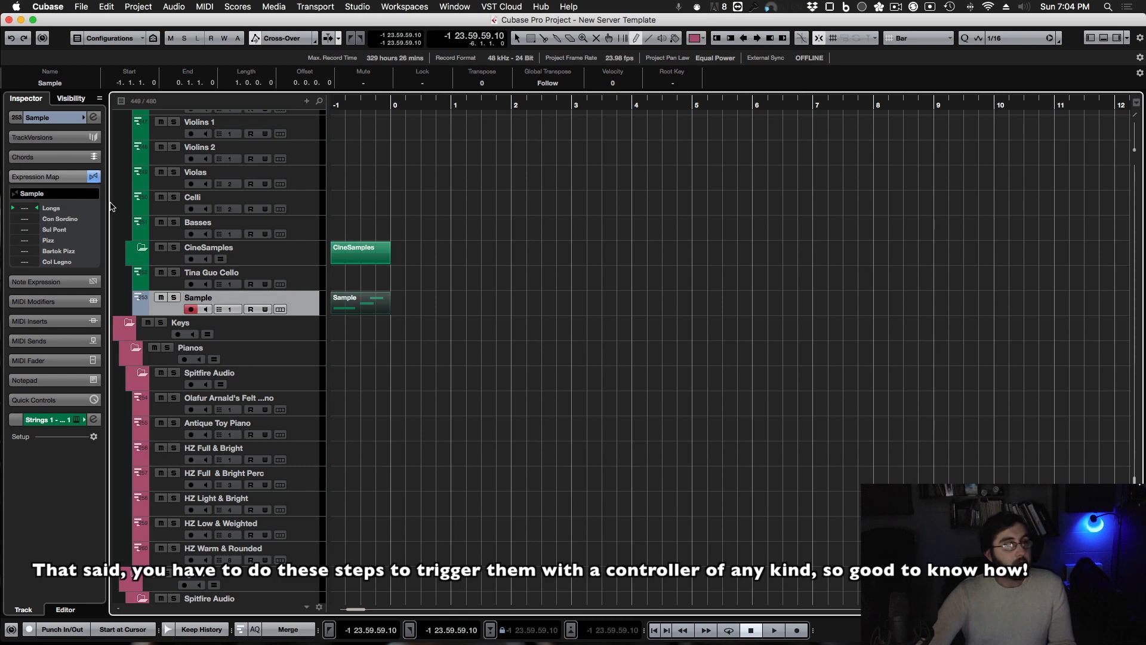
{"action": "left_click", "coordinate": [62, 198]}
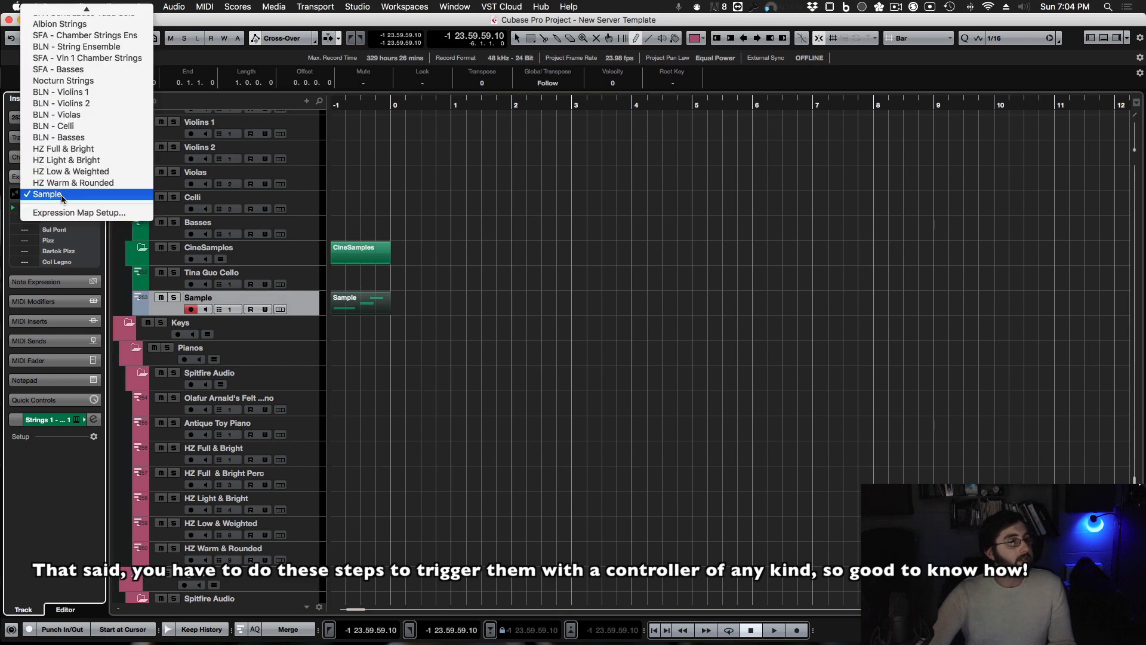
{"action": "left_click", "coordinate": [59, 210]}
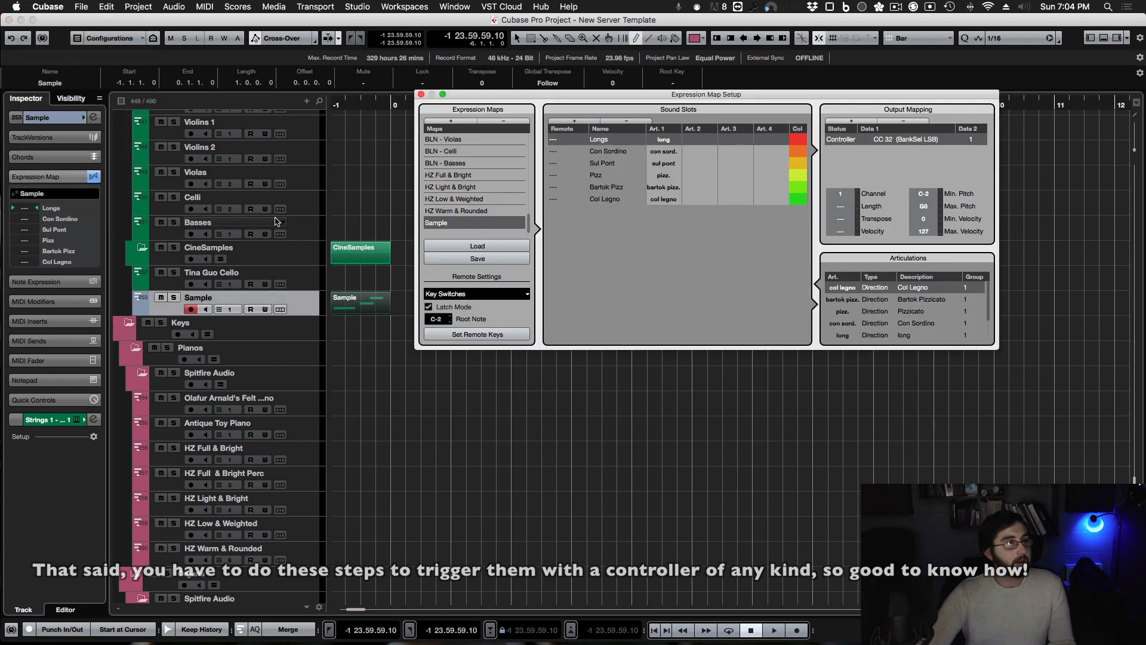
Generate chromatic remote keys starting at C-2 for the Sample map's sound slots.
{"action": "double_click", "coordinate": [483, 223]}
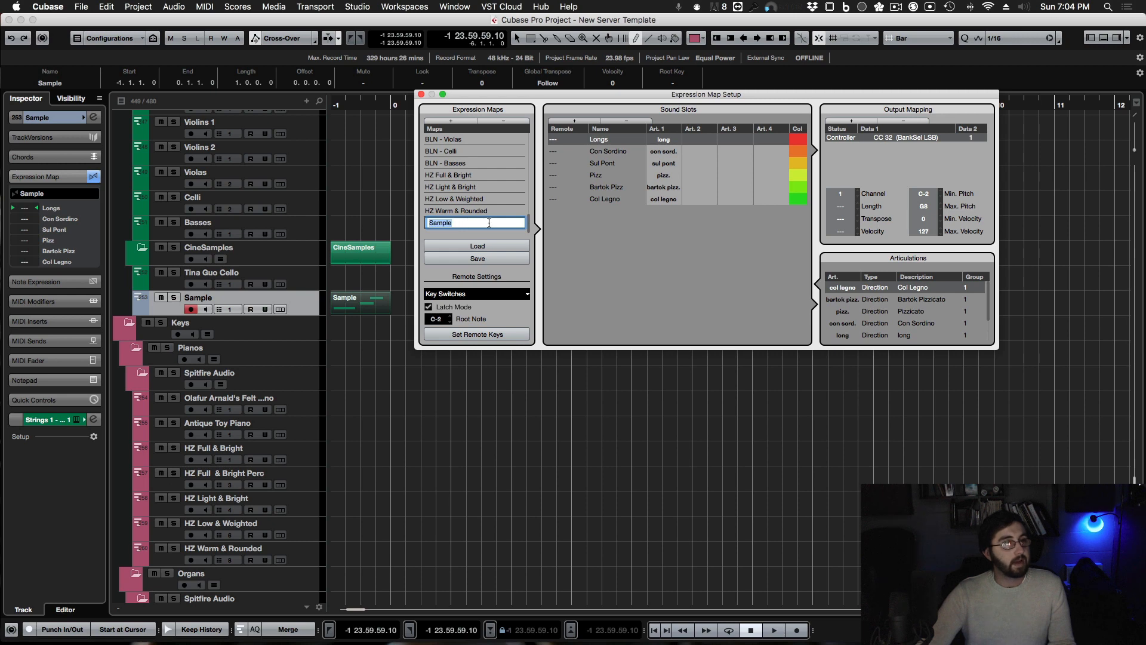
{"action": "left_click", "coordinate": [508, 217]}
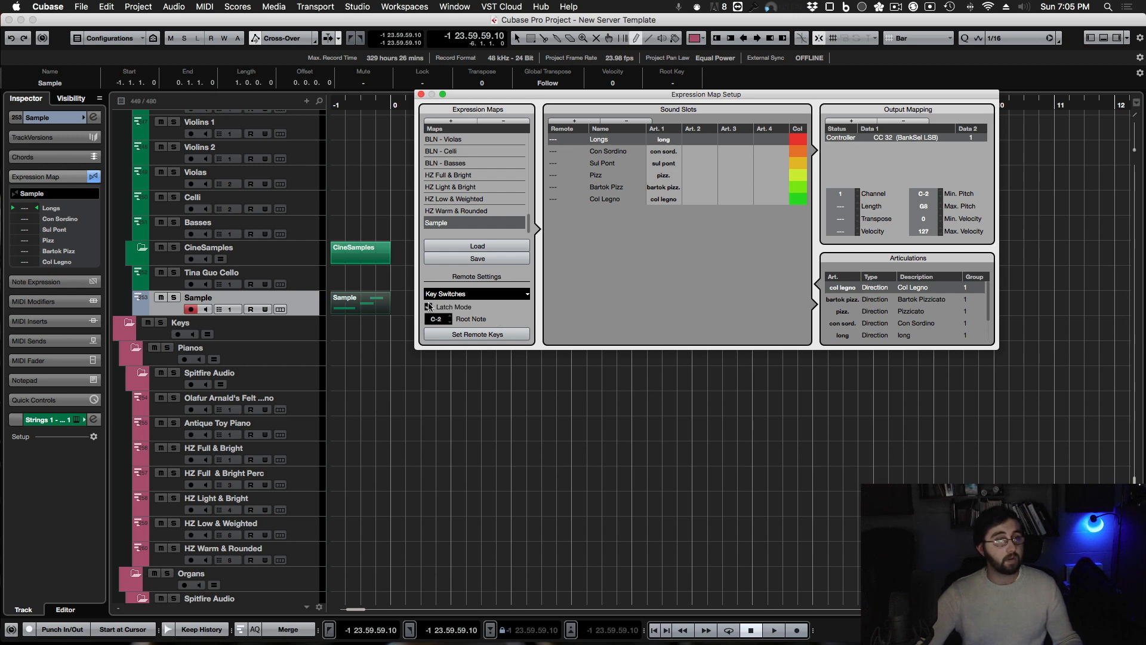
{"action": "left_click", "coordinate": [499, 335]}
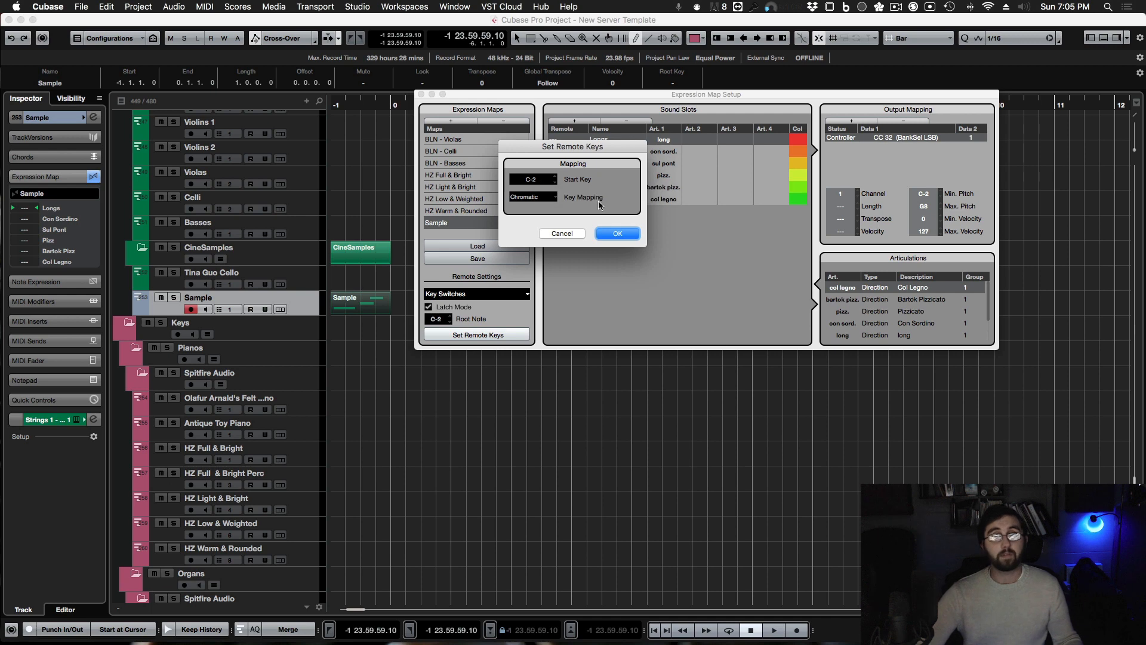
{"action": "left_click", "coordinate": [618, 233]}
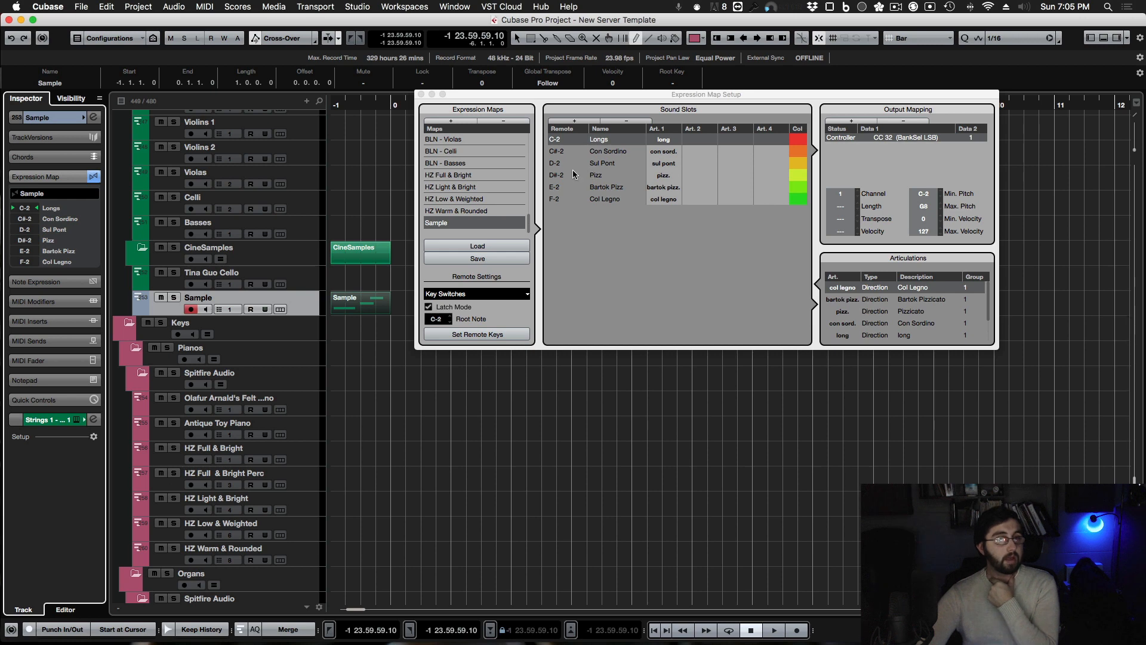
Change the remote key of the Col Legno sound slot to A-2.
{"action": "left_click", "coordinate": [555, 167]}
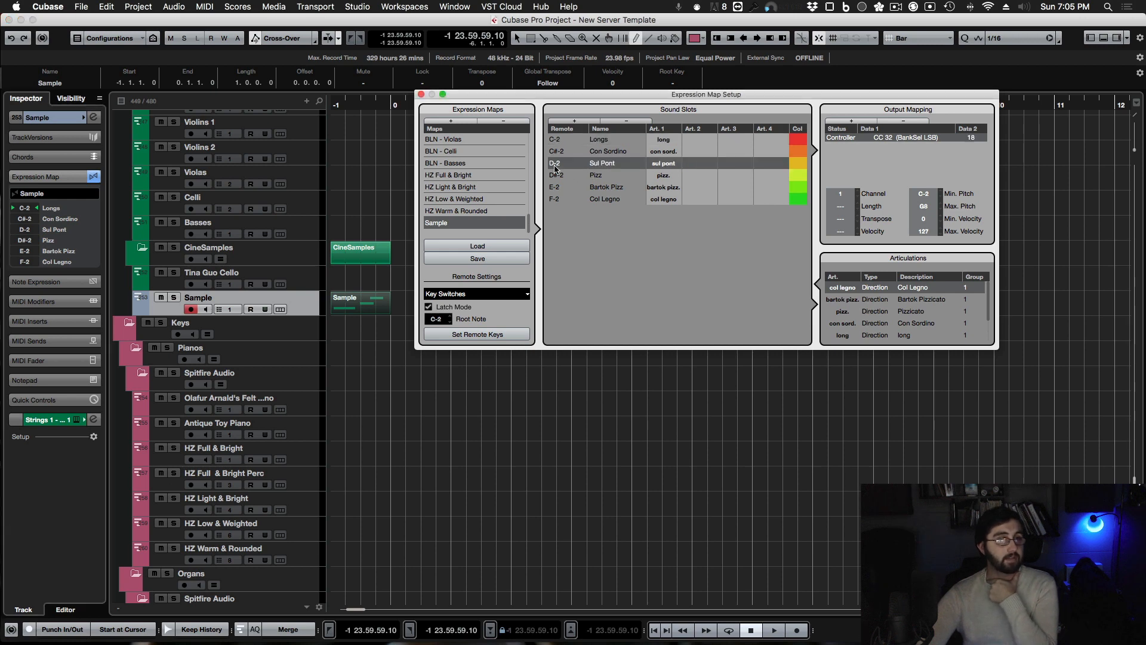
{"action": "left_click", "coordinate": [554, 201]}
{"action": "left_click", "coordinate": [555, 201]}
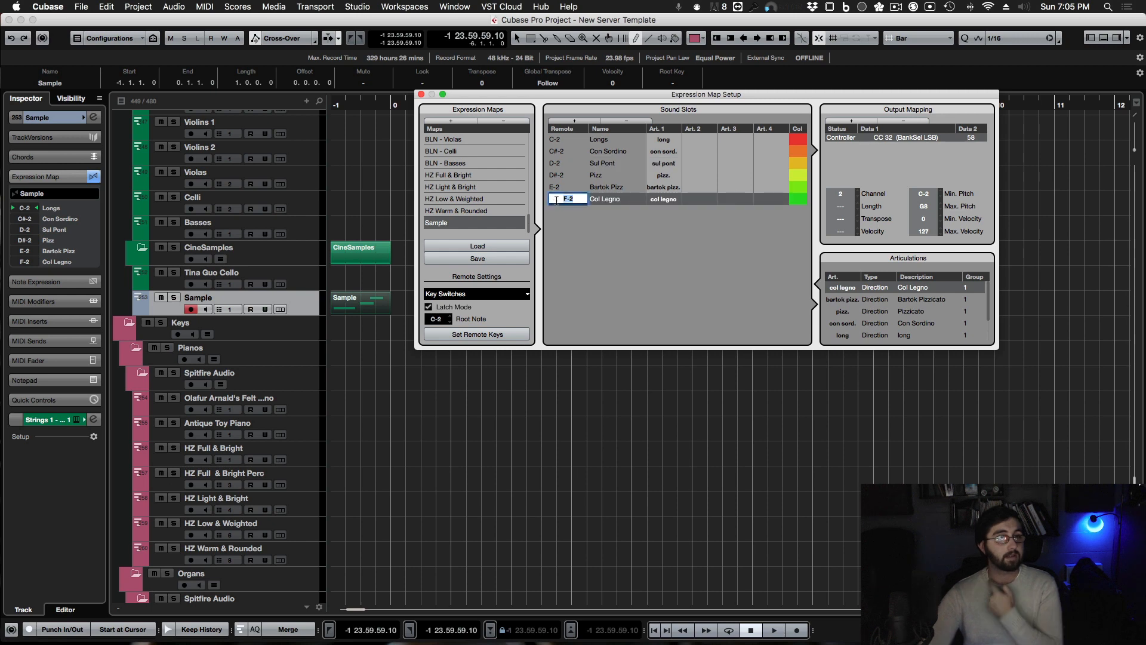
{"action": "left_click", "coordinate": [567, 198]}
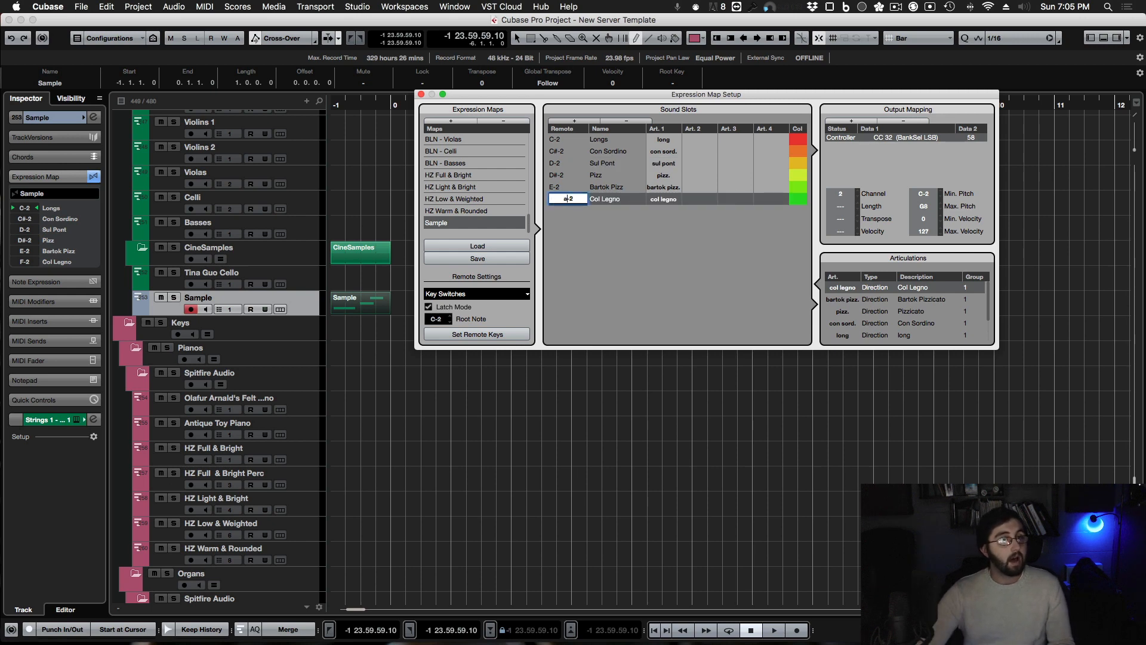
{"action": "key", "text": "Return"}
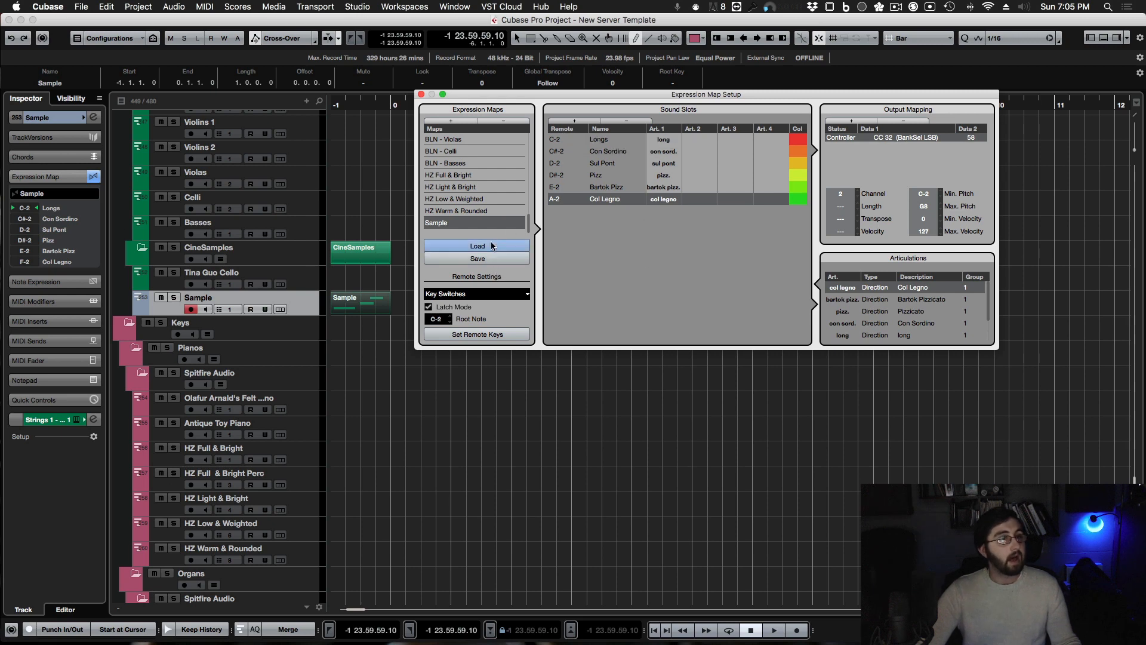
Close the map setup, open the Sample part in the Key Editor and check the D3 note's articulation choices.
{"action": "left_click", "coordinate": [421, 95]}
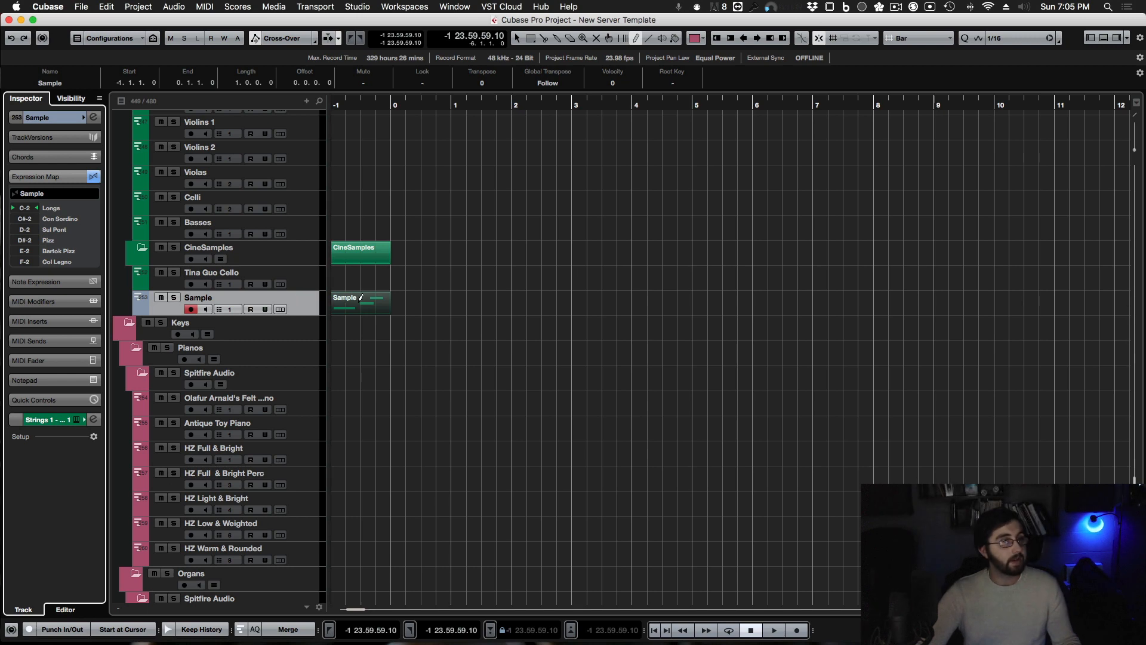
{"action": "left_click", "coordinate": [517, 39]}
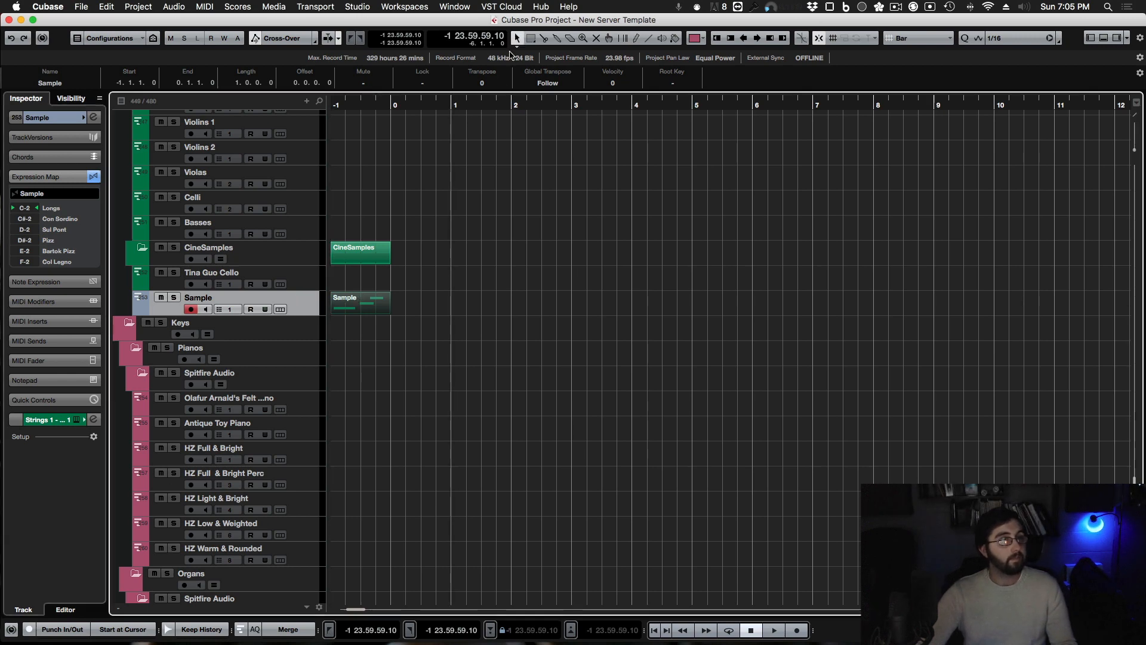
{"action": "double_click", "coordinate": [369, 298]}
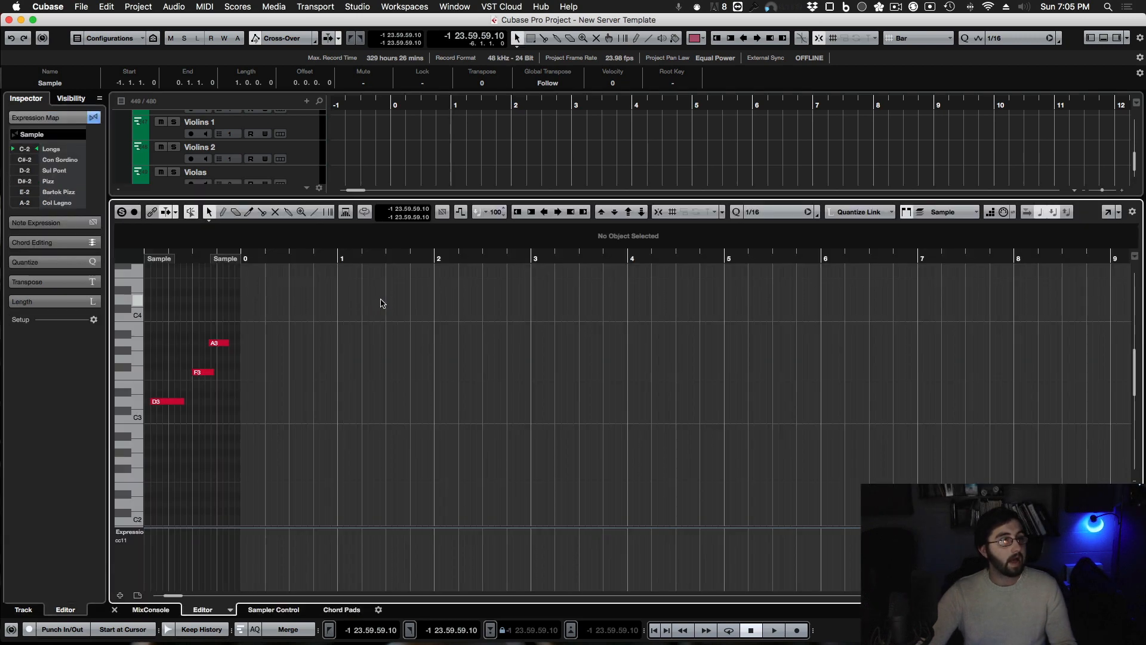
{"action": "left_click", "coordinate": [180, 402]}
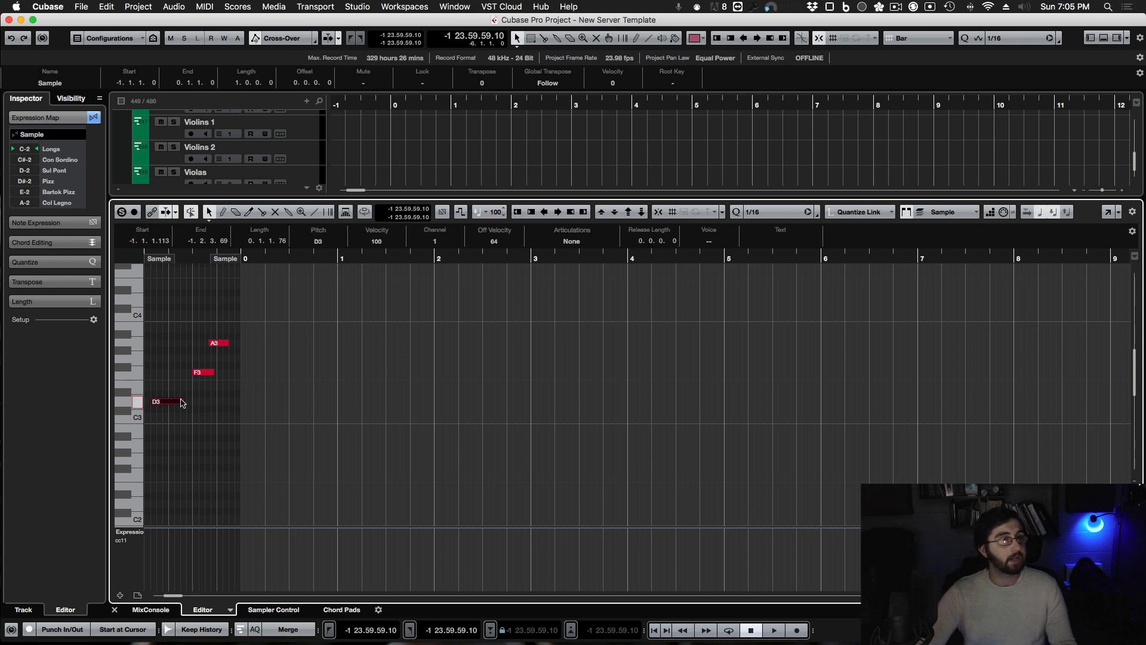
{"action": "right_click", "coordinate": [576, 245]}
{"action": "key", "text": "Escape"}
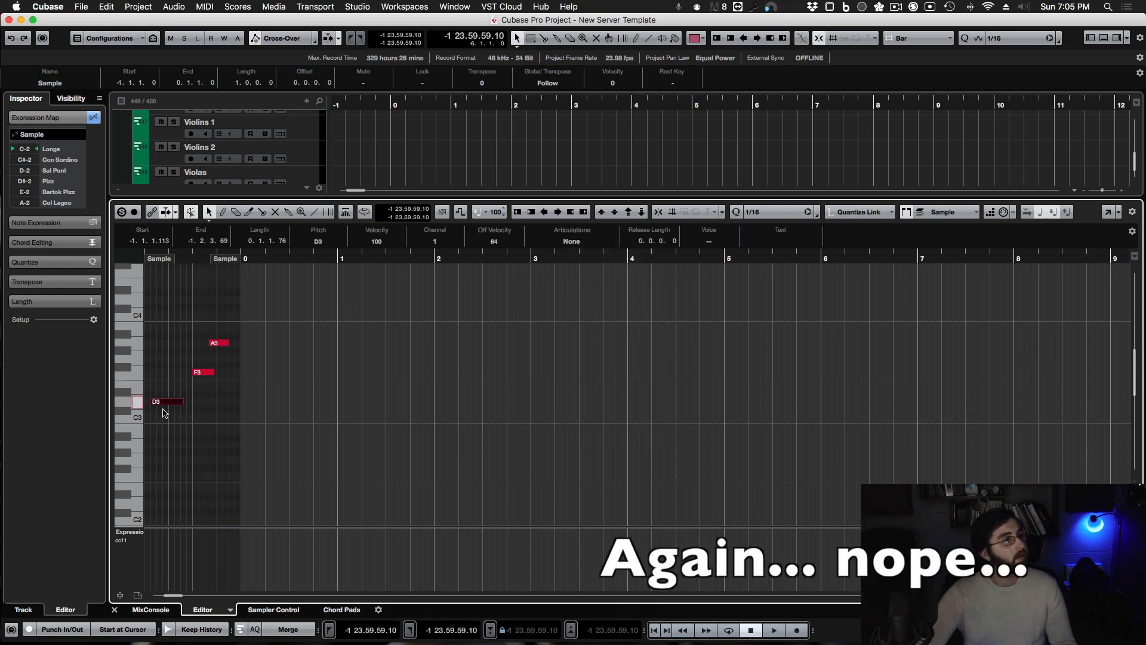
{"action": "left_click", "coordinate": [180, 329]}
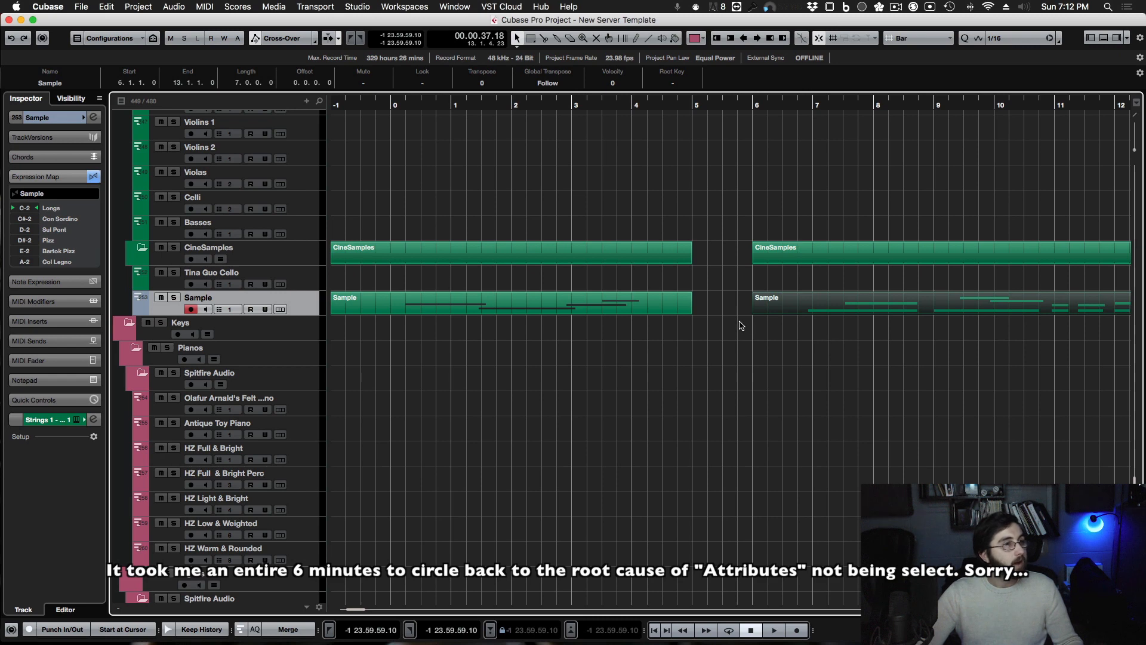
Review the Sample map's sound slots and articulation types in the Expression Map Setup, and close it.
{"action": "left_click", "coordinate": [88, 197]}
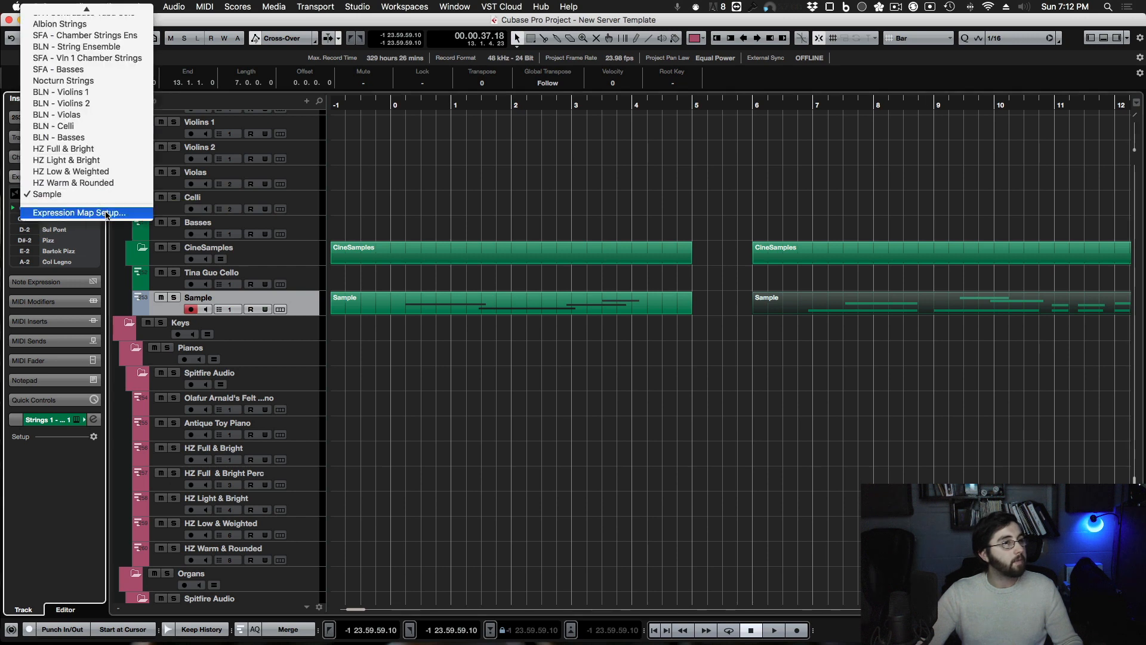
{"action": "left_click", "coordinate": [105, 212]}
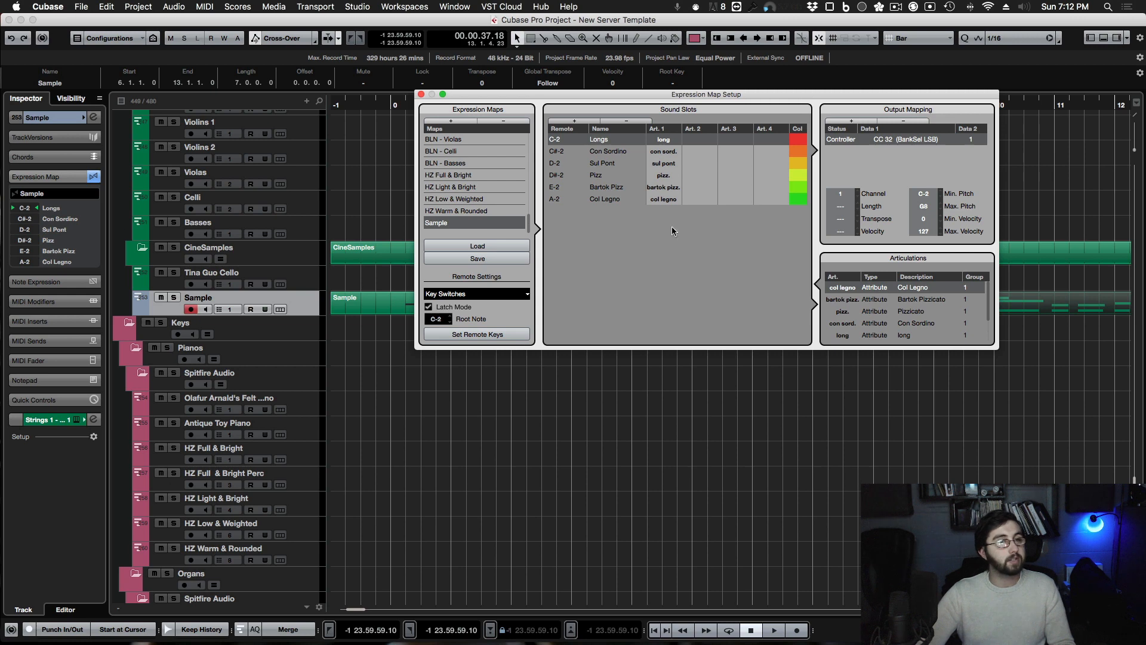
{"action": "left_click", "coordinate": [466, 211]}
{"action": "left_click", "coordinate": [465, 222]}
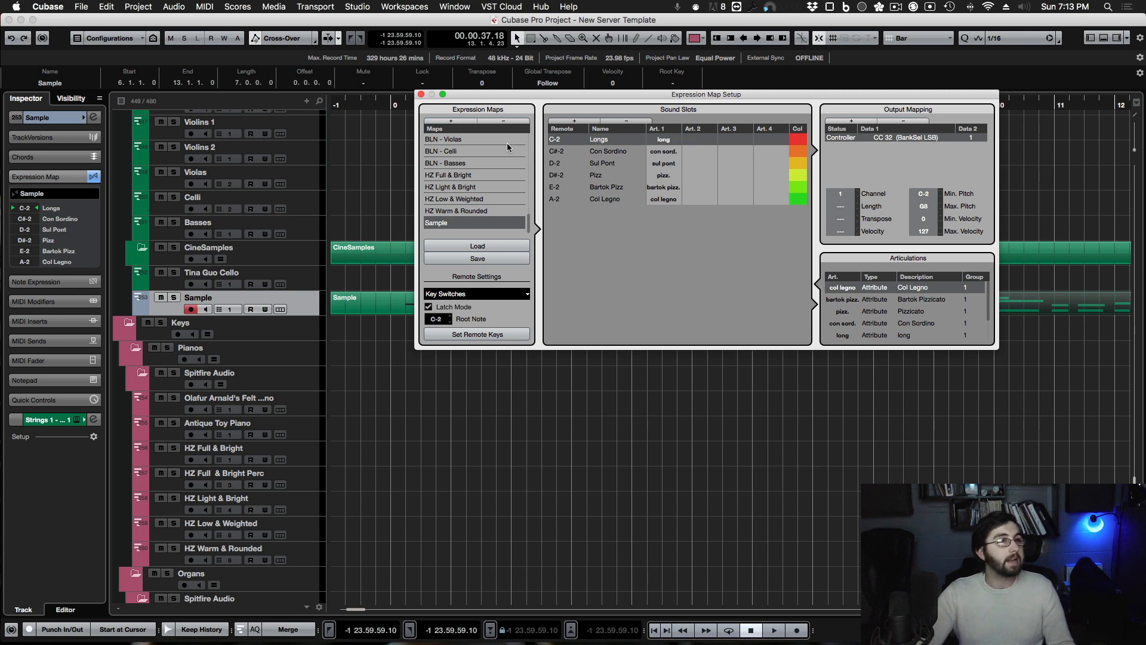
{"action": "left_click", "coordinate": [421, 95]}
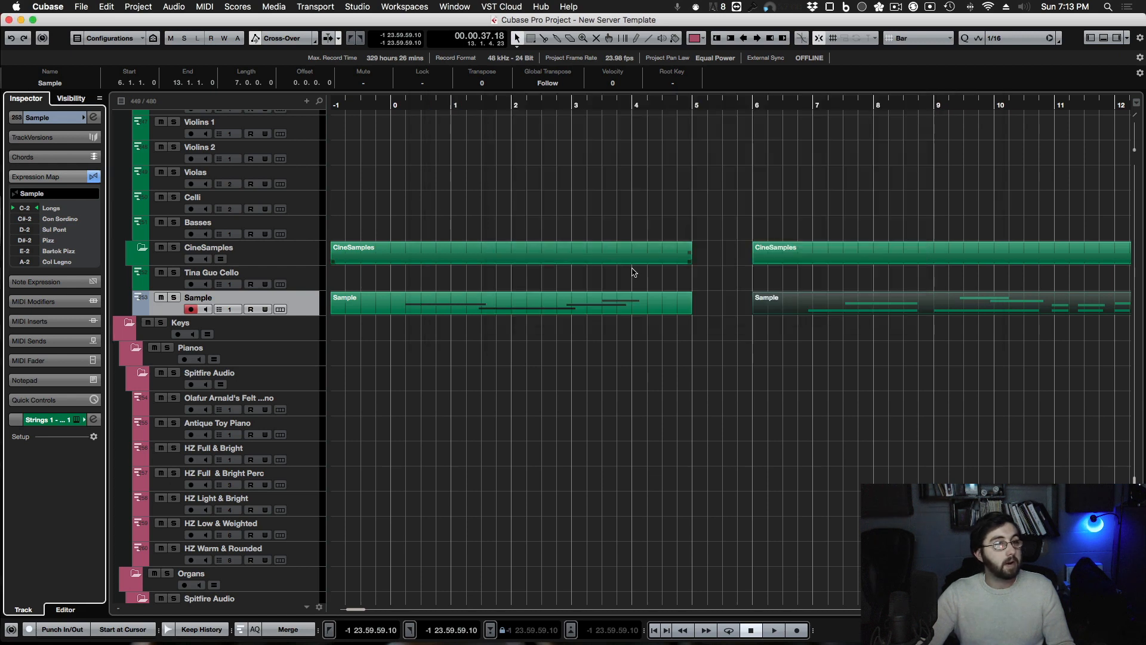
Open the Sample part at bar 6 in the Key Editor and check the first C4 note's articulation choices.
{"action": "double_click", "coordinate": [804, 306]}
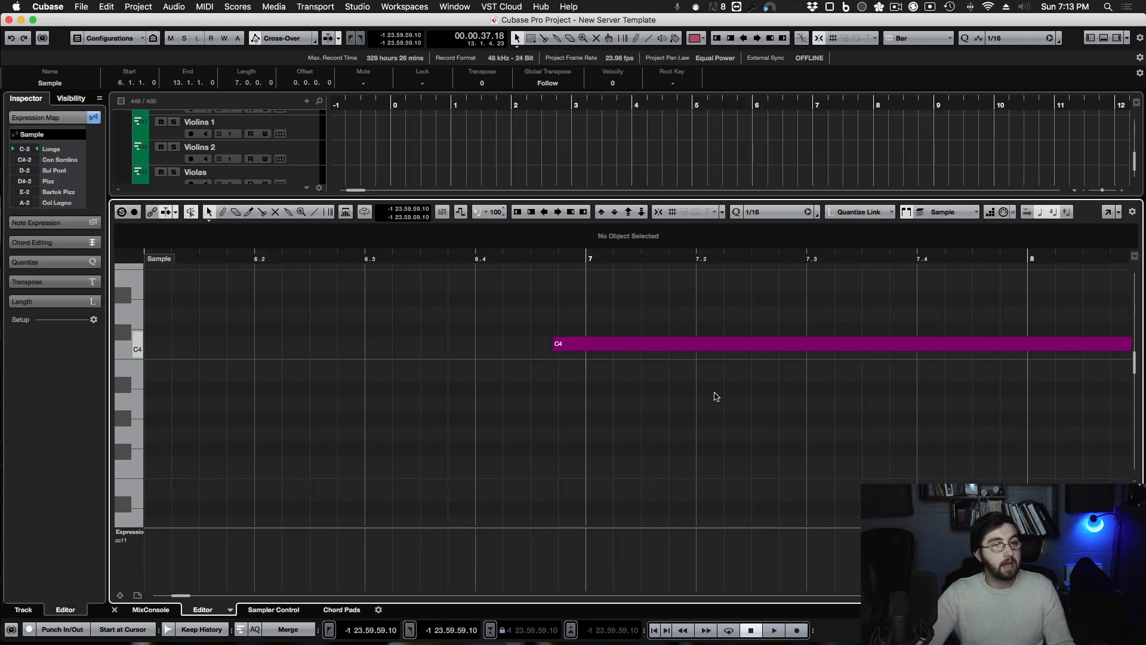
{"action": "left_click", "coordinate": [754, 345]}
{"action": "left_click", "coordinate": [575, 242]}
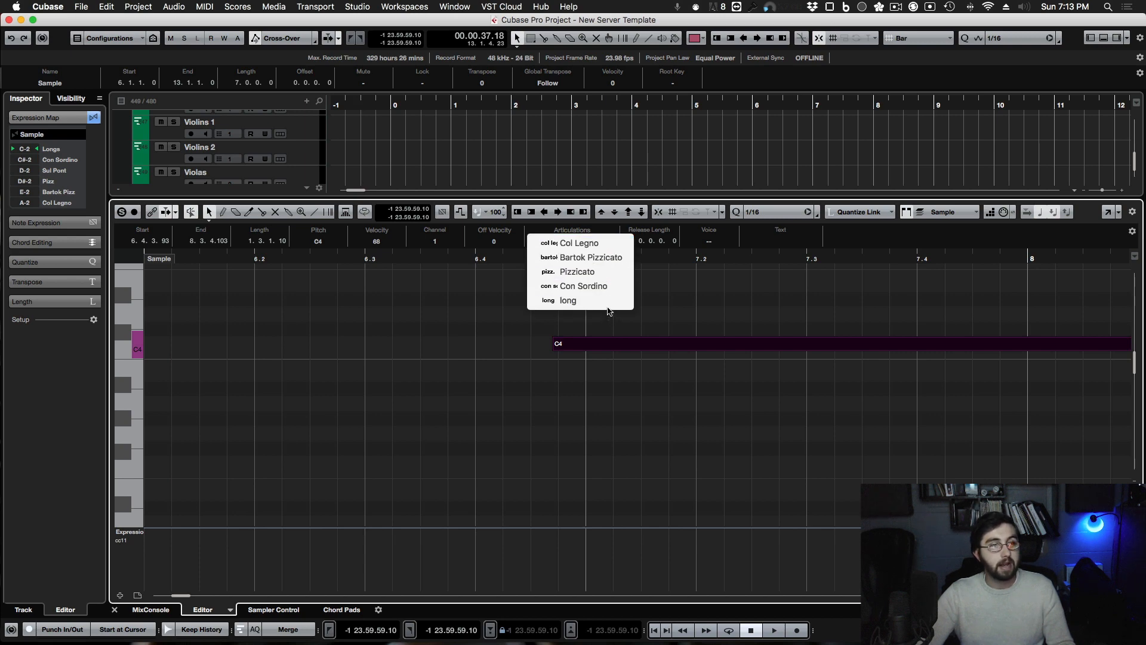
{"action": "left_click", "coordinate": [696, 311]}
Look over the notes across the whole Sample part that starts at bar 6.
{"action": "scroll", "coordinate": [672, 339], "scroll_direction": "right", "scroll_amount": 10}
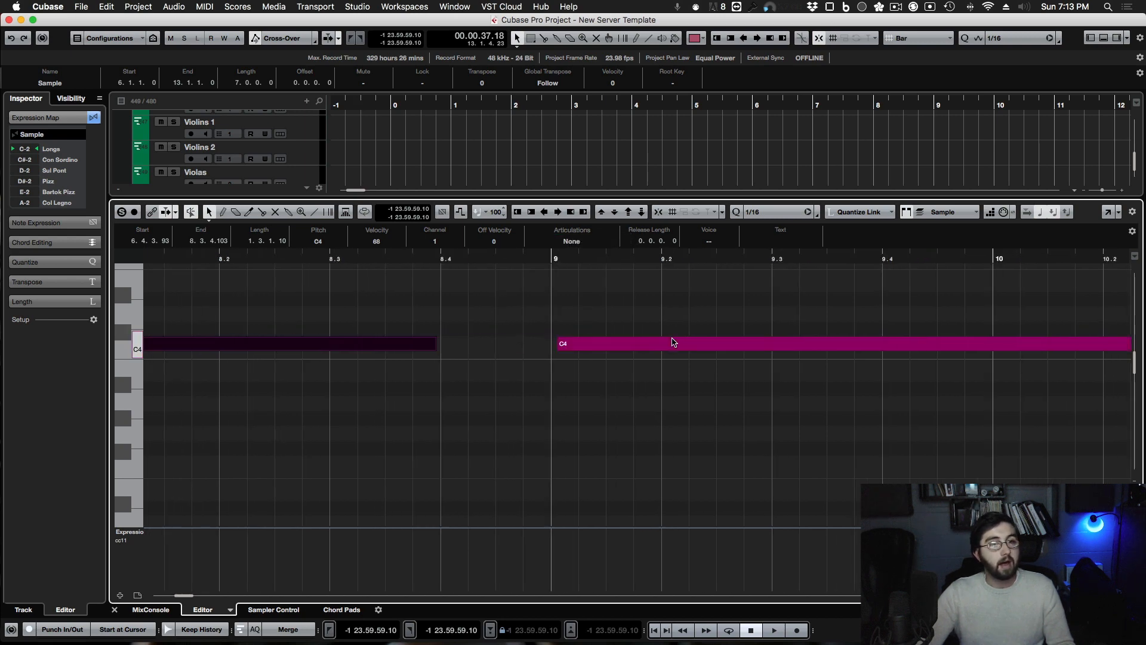
{"action": "scroll", "coordinate": [672, 341], "scroll_direction": "right", "scroll_amount": 15}
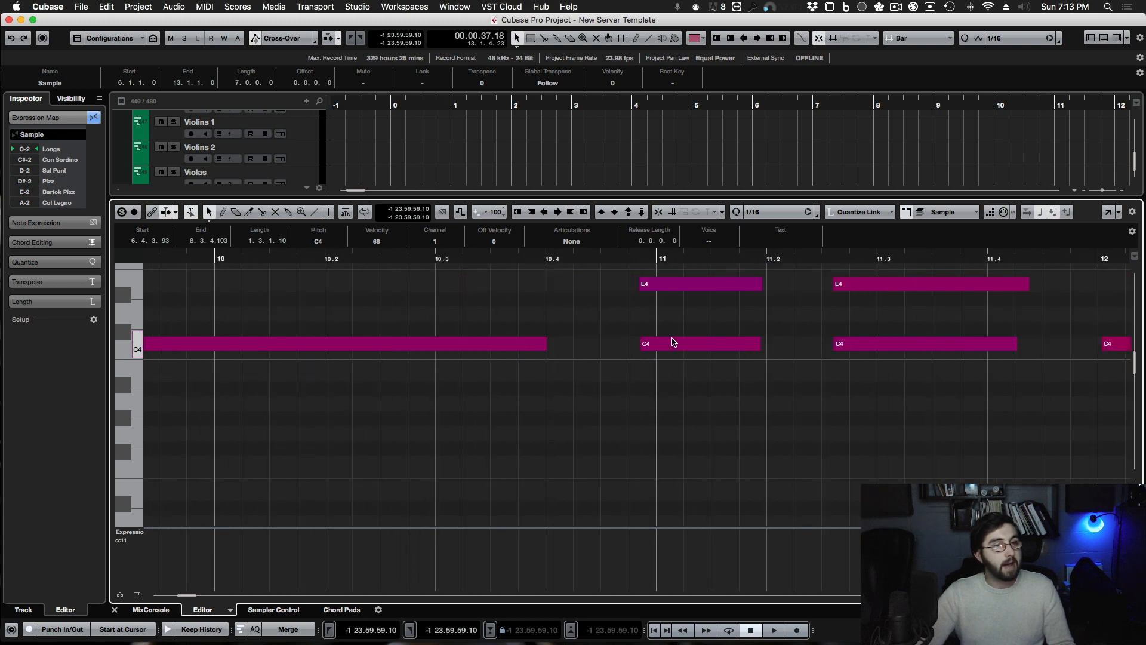
{"action": "scroll", "coordinate": [672, 341], "scroll_direction": "down", "scroll_amount": 5}
{"action": "scroll", "coordinate": [672, 342], "scroll_direction": "up", "scroll_amount": 10}
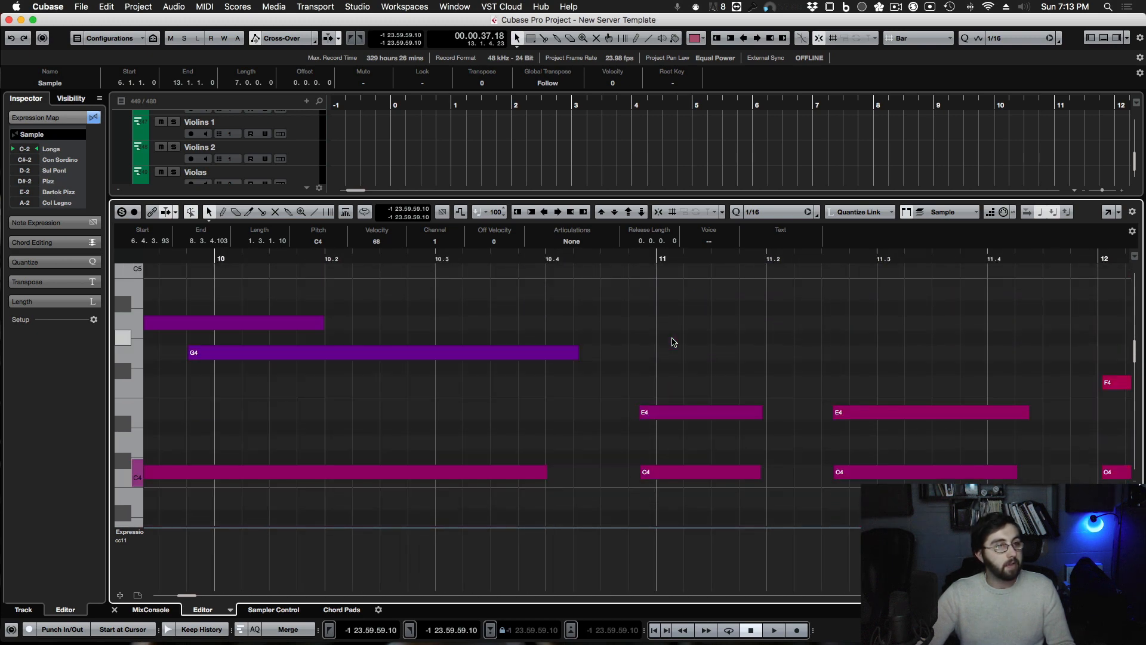
{"action": "scroll", "coordinate": [672, 342], "scroll_direction": "left", "scroll_amount": 15}
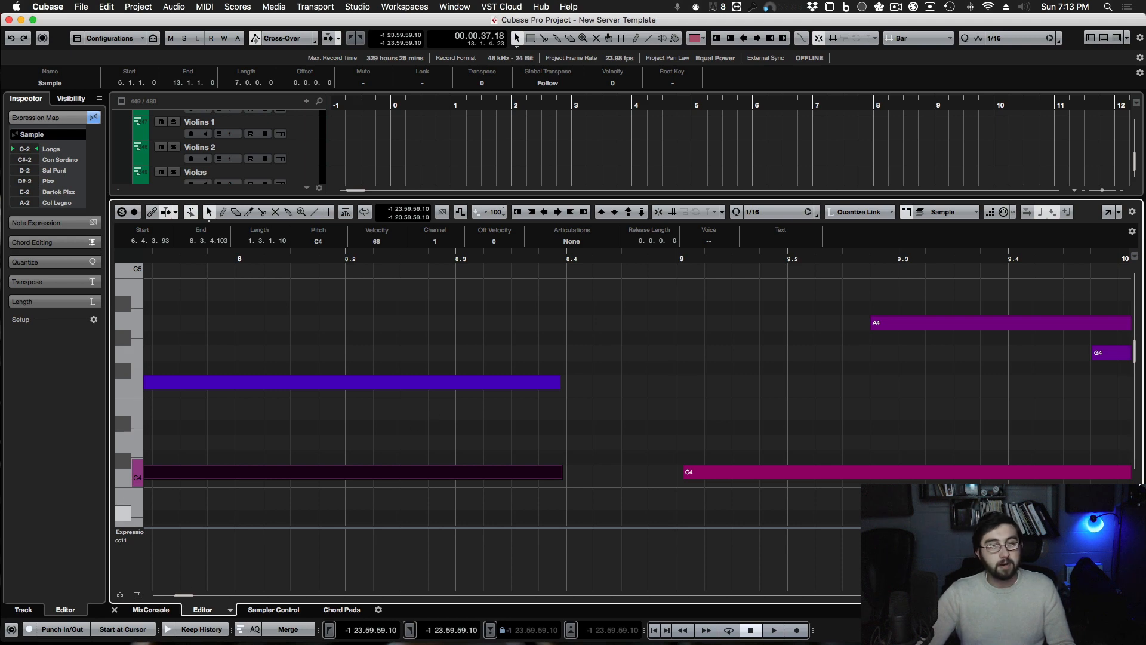
{"action": "key", "text": "shift+g"}
{"action": "key", "text": "shift+g"}
{"action": "key", "text": "shift+g"}
{"action": "key", "text": "shift+g"}
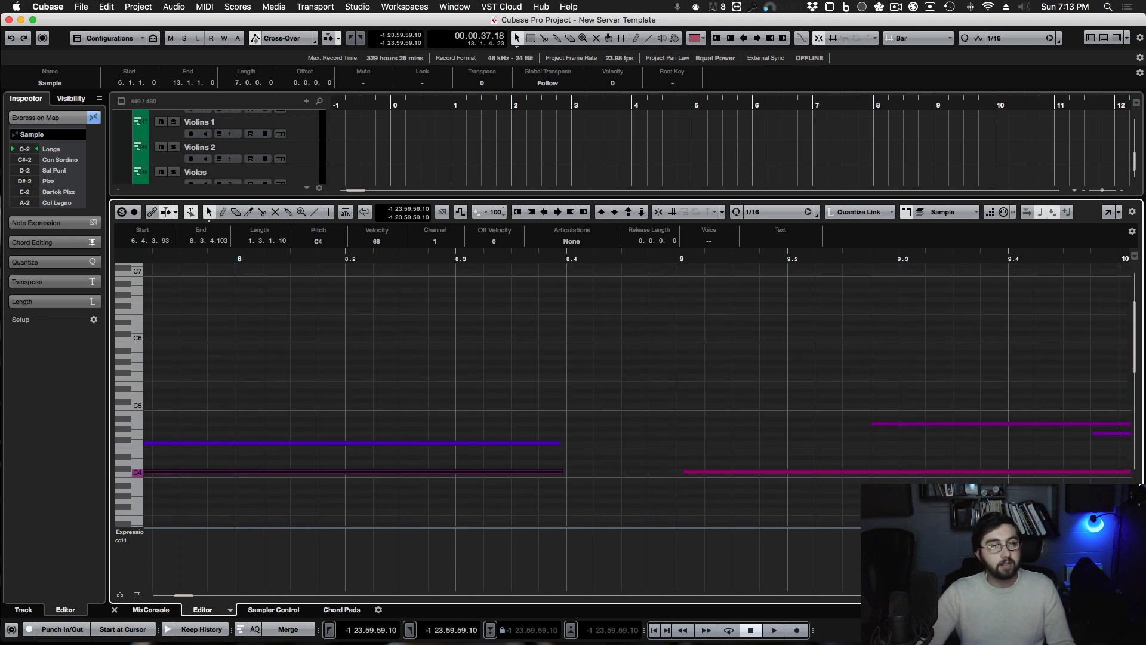
{"action": "key", "text": "g"}
{"action": "key", "text": "g"}
{"action": "key", "text": "g"}
{"action": "key", "text": "g"}
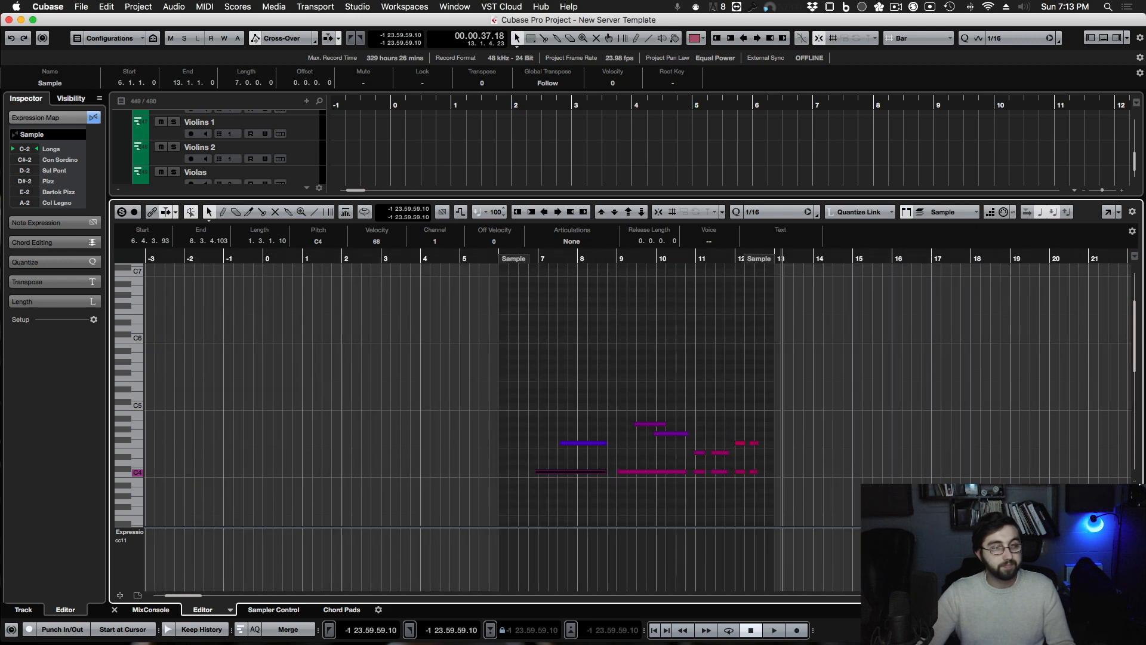
Delete the Sample part at bar 6 and open the part at bar -1 in the Key Editor.
{"action": "left_click", "coordinate": [115, 610]}
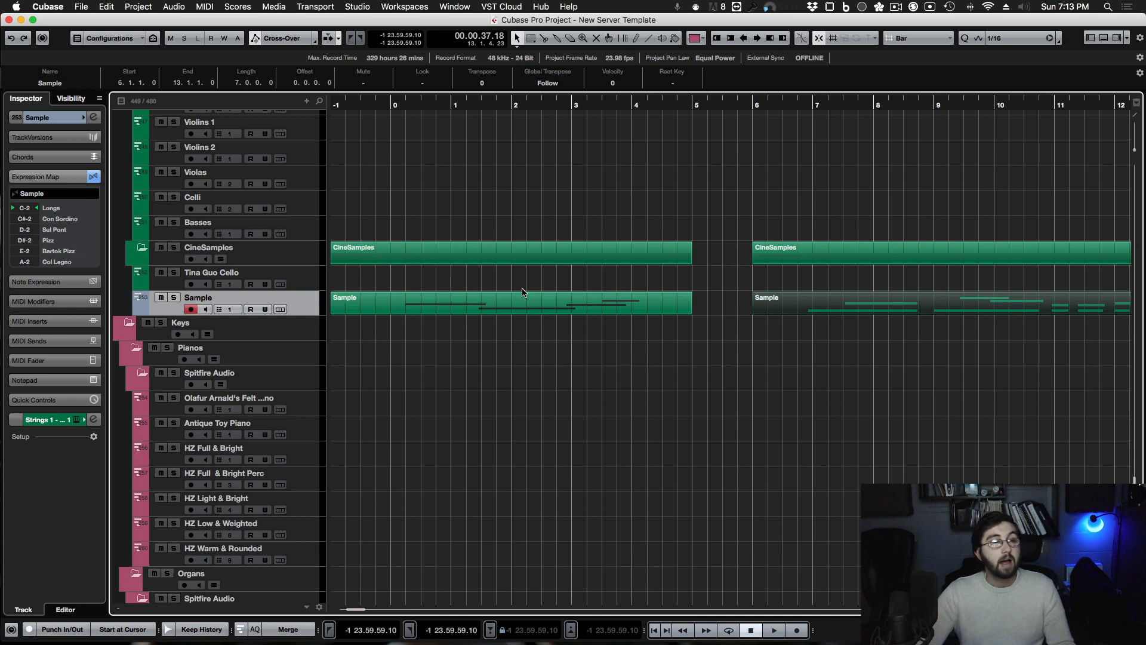
{"action": "left_click_drag", "start_coordinate": [739, 304], "coordinate": [876, 325]}
{"action": "key", "text": "Delete"}
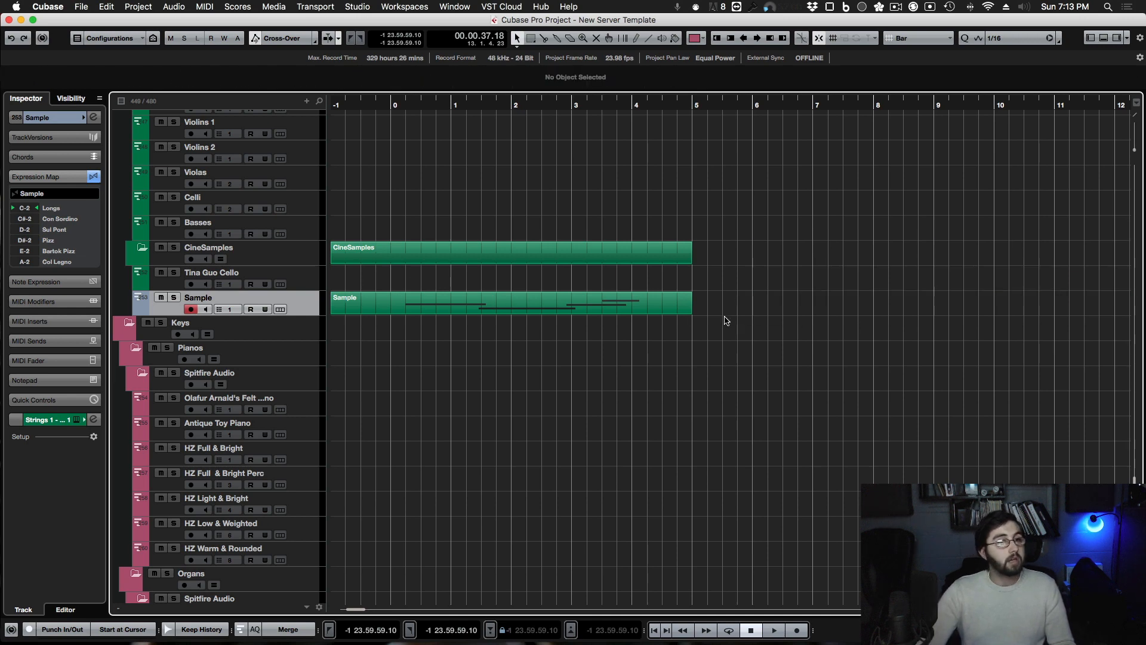
{"action": "double_click", "coordinate": [660, 310]}
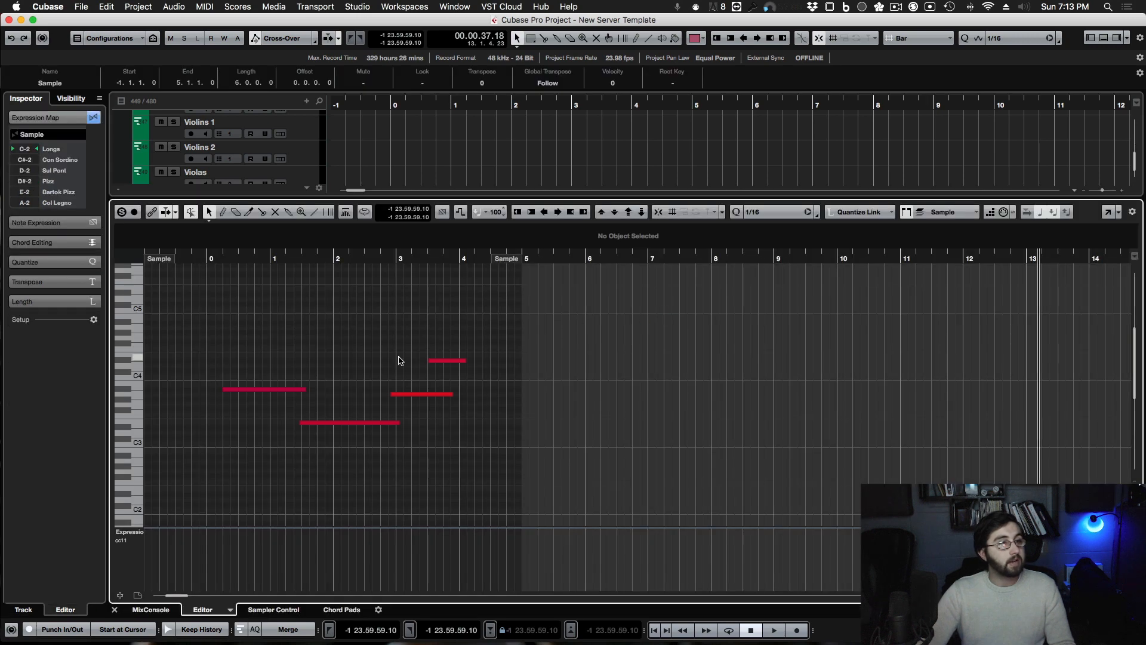
Assign the Pizzicato articulation to the A#3 note at bar 0 and the note starting just before bar 3.
{"action": "left_click", "coordinate": [282, 389]}
{"action": "left_click_drag", "start_coordinate": [403, 370], "coordinate": [430, 426]}
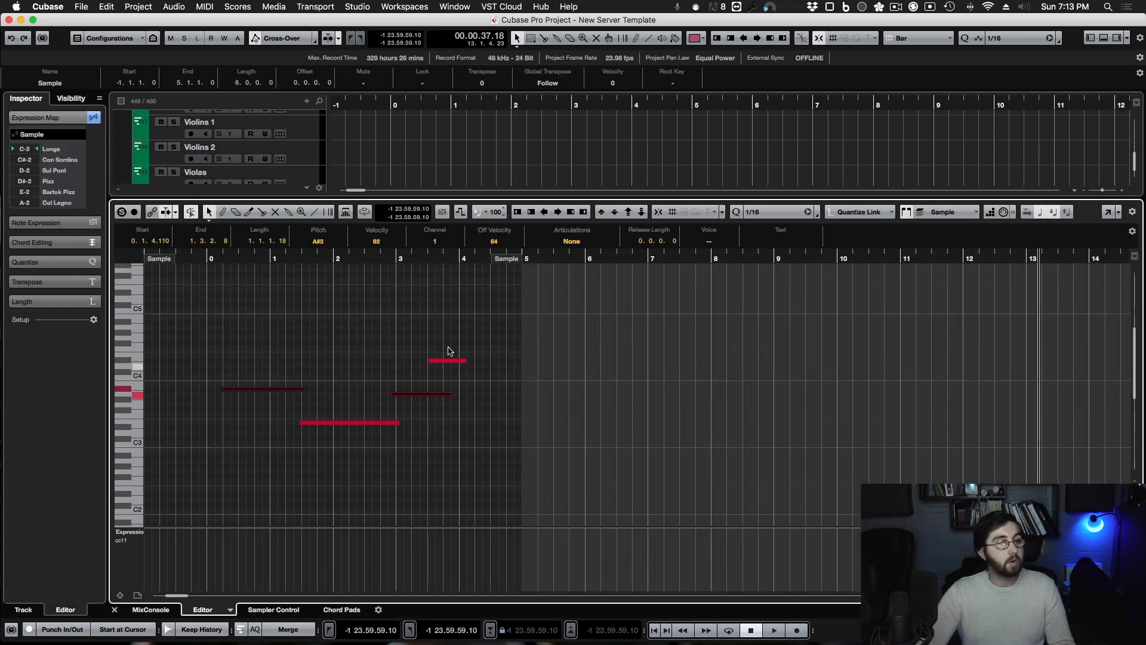
{"action": "left_click", "coordinate": [576, 241]}
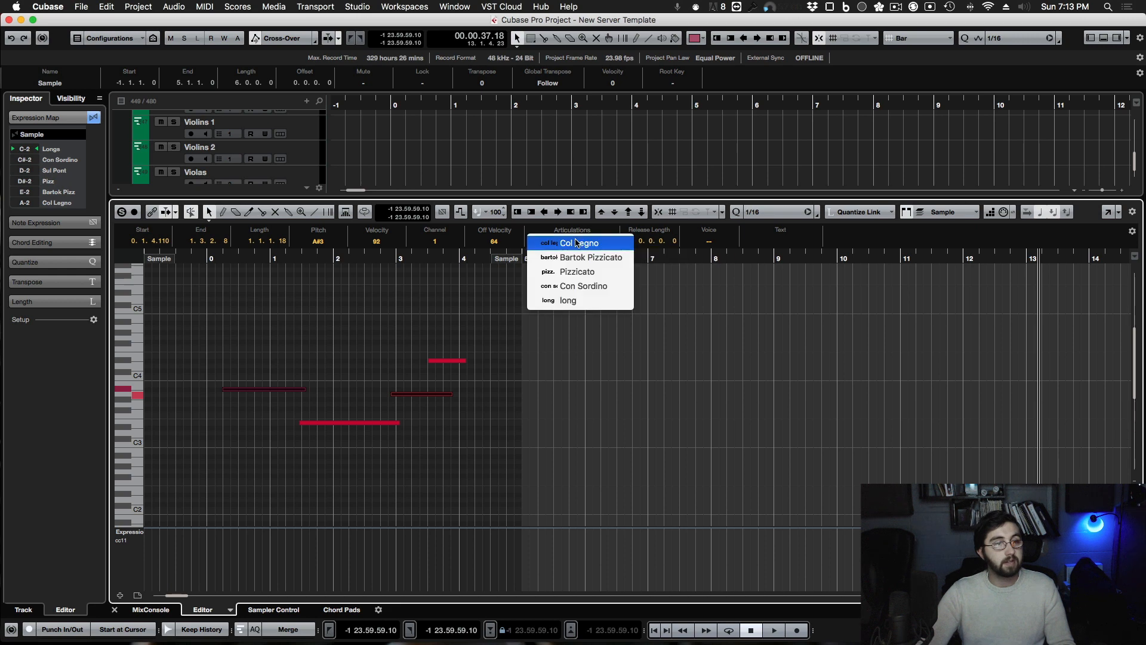
{"action": "left_click", "coordinate": [613, 271]}
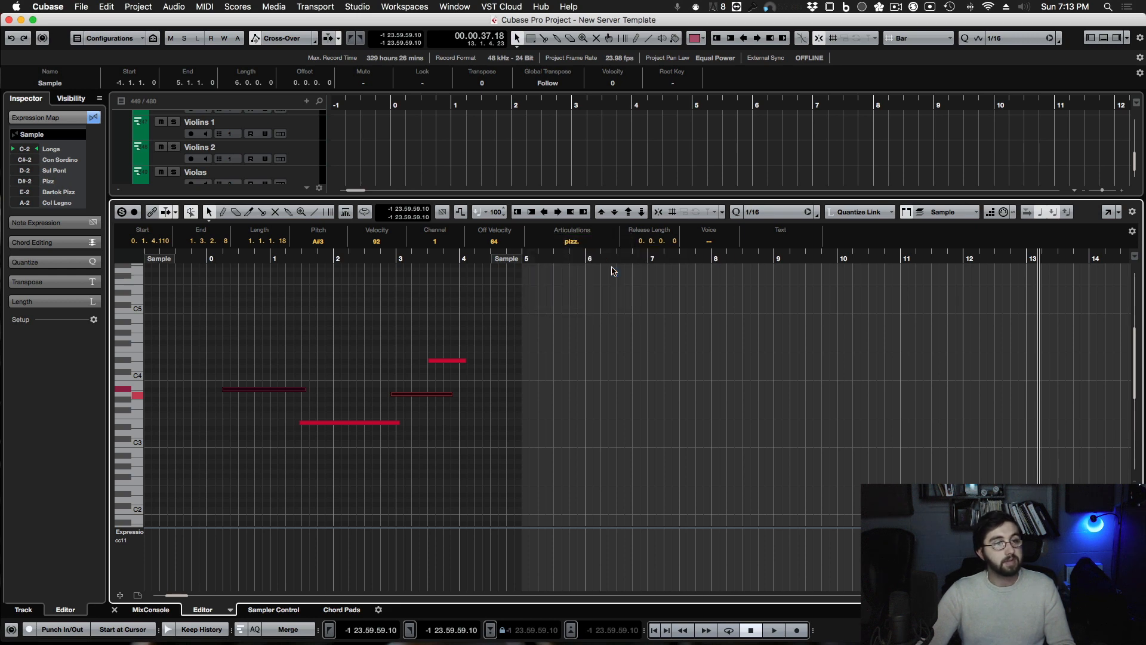
Assign the Col Legno articulation to the E3 note that starts in bar 1.
{"action": "left_click", "coordinate": [355, 447]}
{"action": "left_click", "coordinate": [356, 423]}
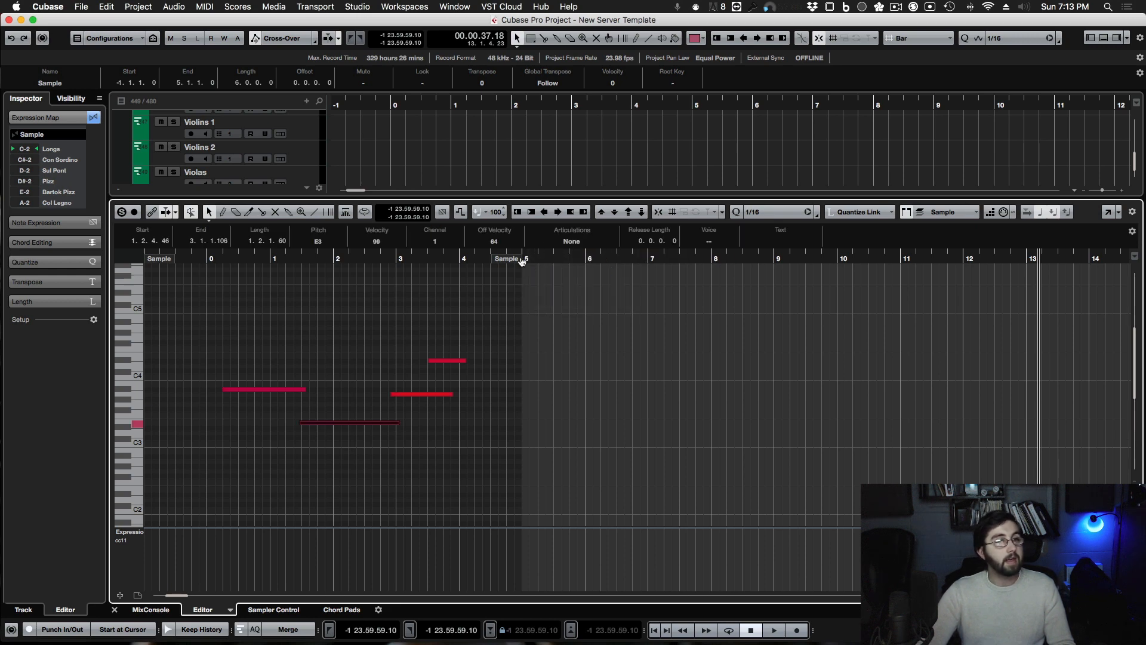
{"action": "left_click", "coordinate": [572, 241]}
{"action": "left_click", "coordinate": [564, 240]}
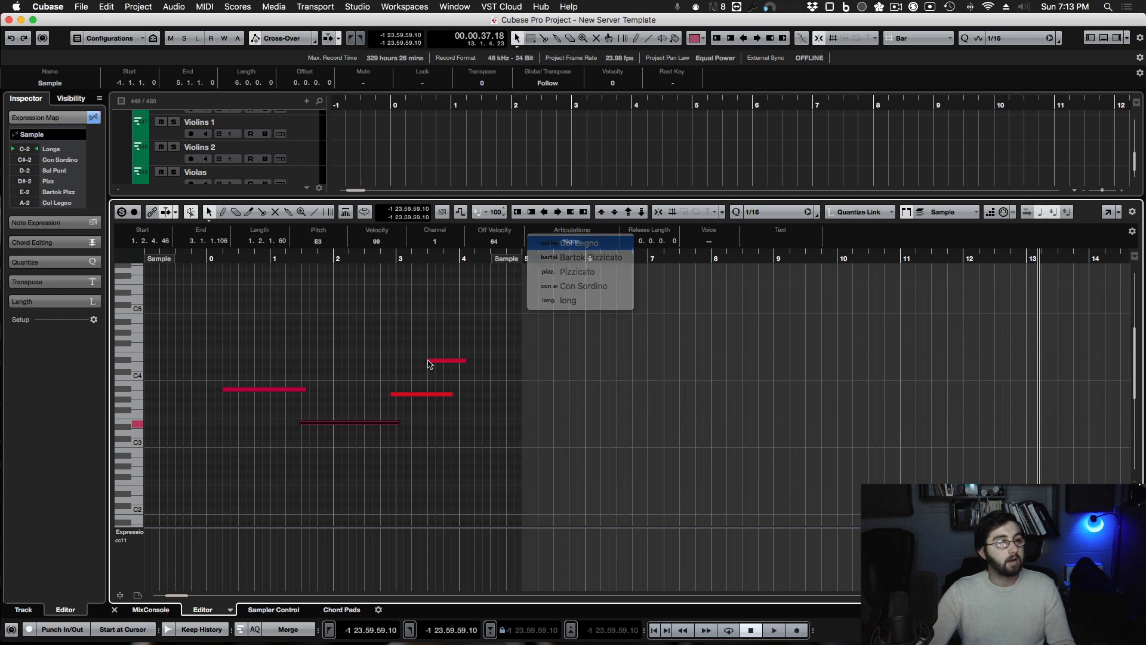
Assign the long articulation to the D#4 note that starts in bar 3.
{"action": "left_click", "coordinate": [458, 360]}
{"action": "left_click", "coordinate": [572, 242]}
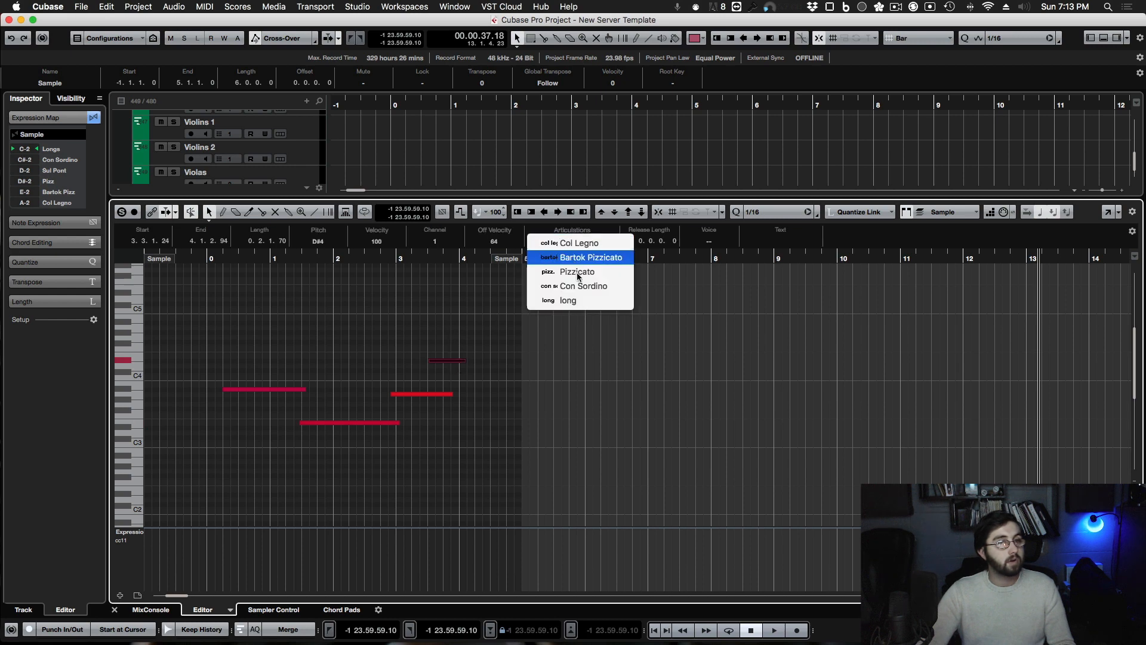
{"action": "left_click", "coordinate": [582, 300]}
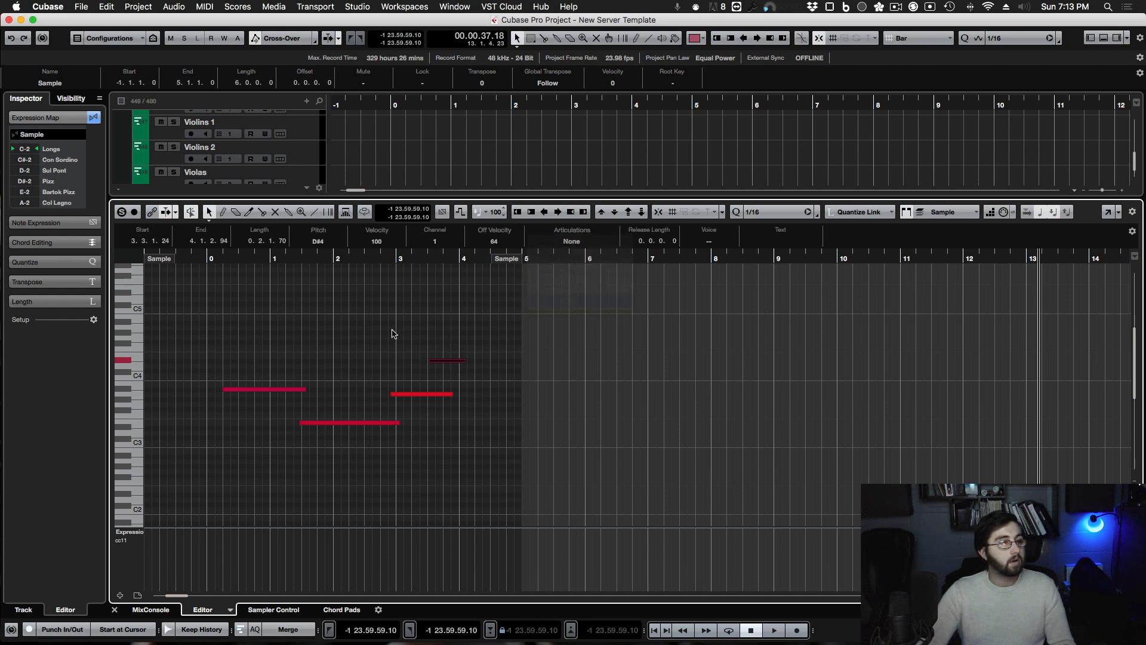
Assign the long articulation to the E3 note that starts in bar 1.
{"action": "left_click_drag", "start_coordinate": [362, 384], "coordinate": [348, 451]}
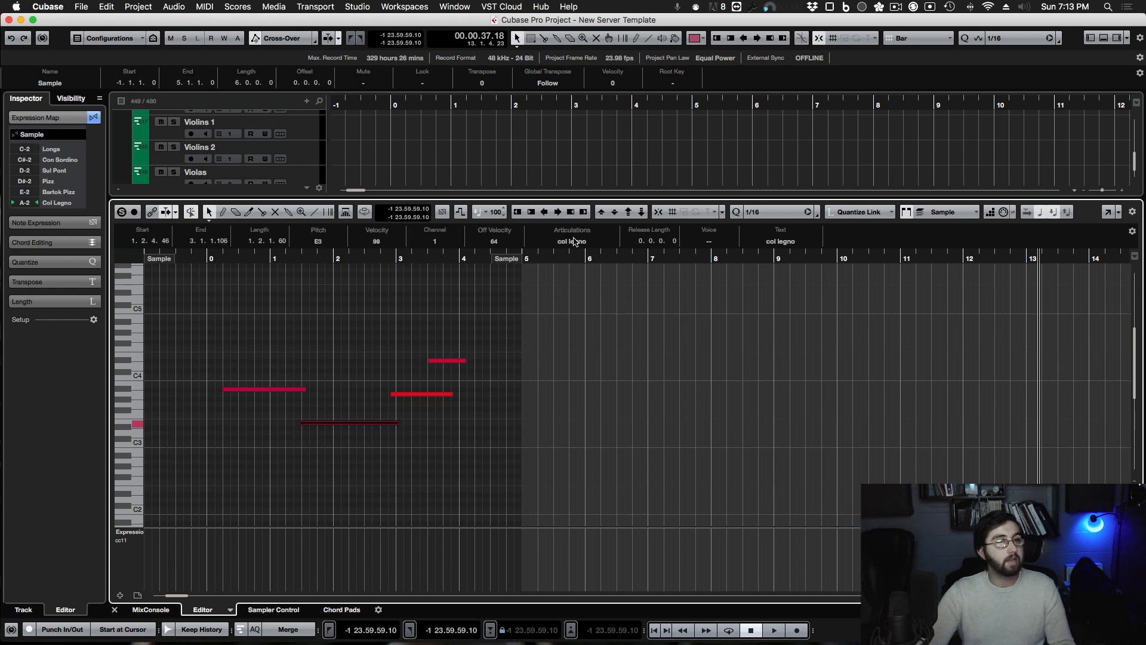
{"action": "left_click", "coordinate": [572, 241]}
{"action": "left_click", "coordinate": [575, 301]}
Assign the Col Legno articulation to the D#4 note that starts in bar 3.
{"action": "left_click", "coordinate": [453, 360]}
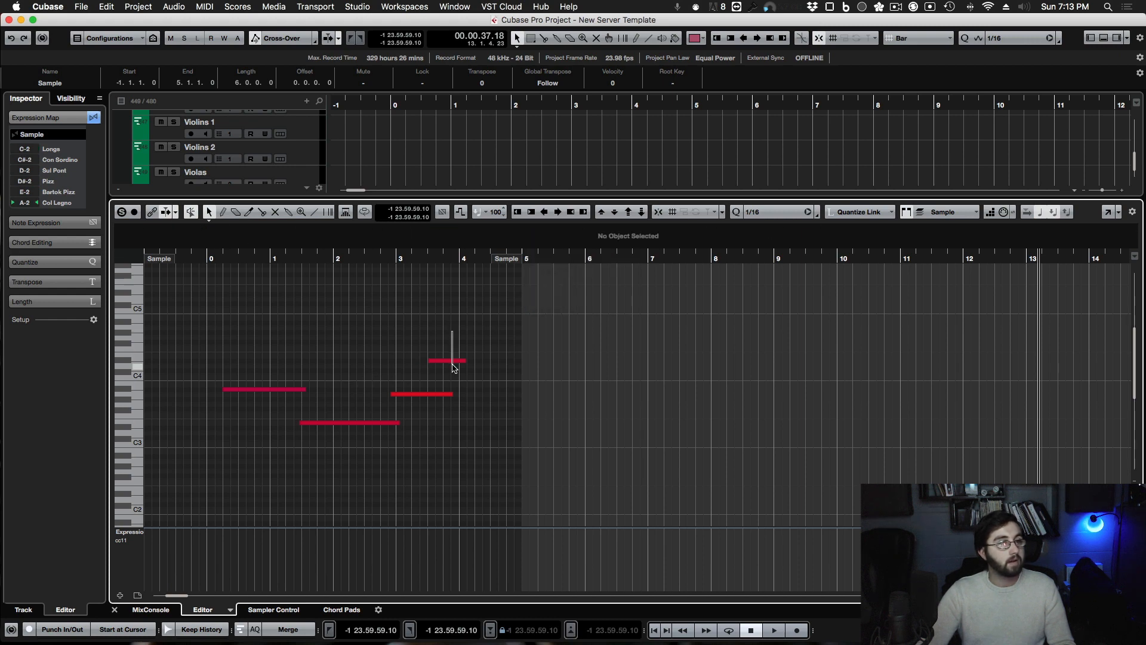
{"action": "left_click", "coordinate": [577, 245]}
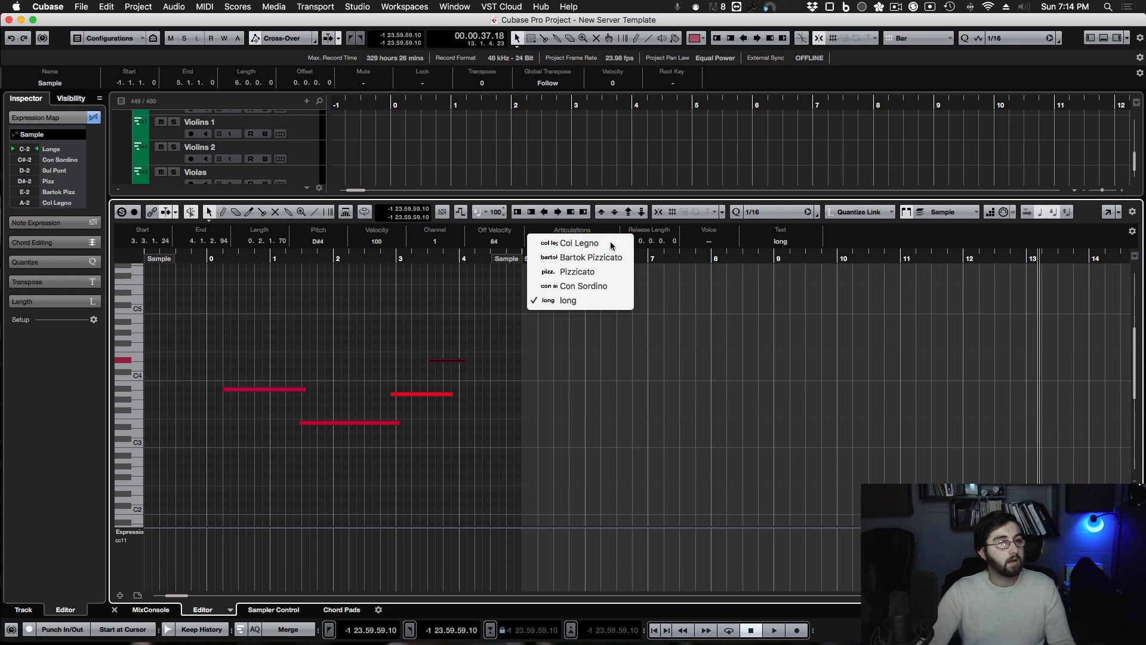
{"action": "left_click", "coordinate": [609, 243]}
Play back the Sample part from just before bar 0 and stop near the end of bar 3.
{"action": "left_click", "coordinate": [203, 258]}
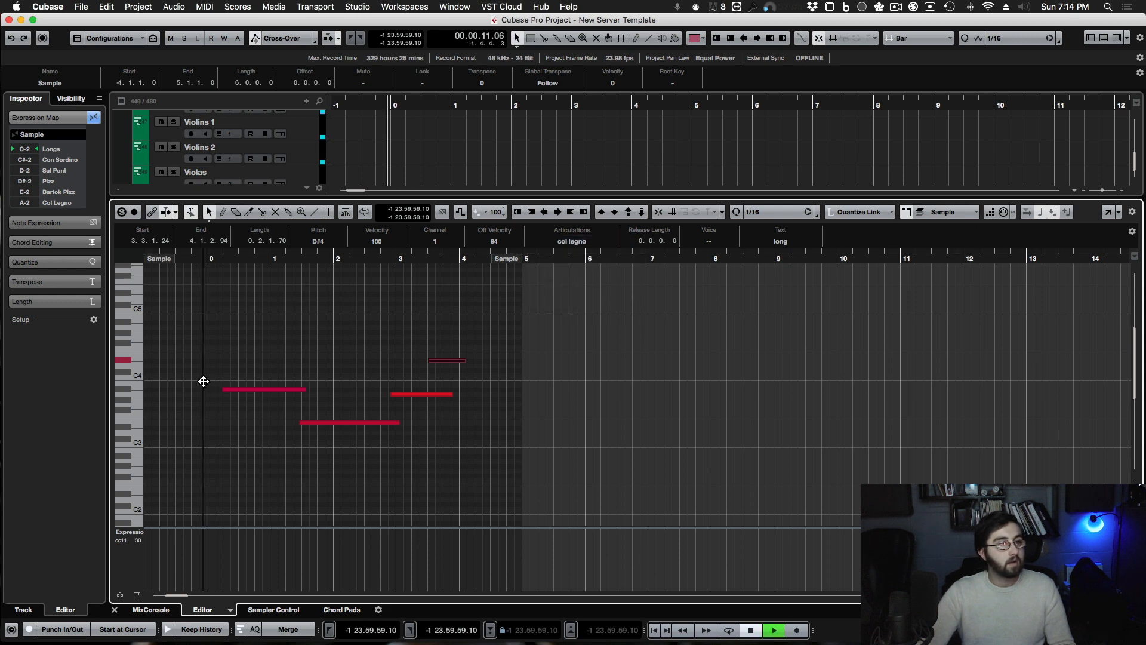
{"action": "key", "text": "space"}
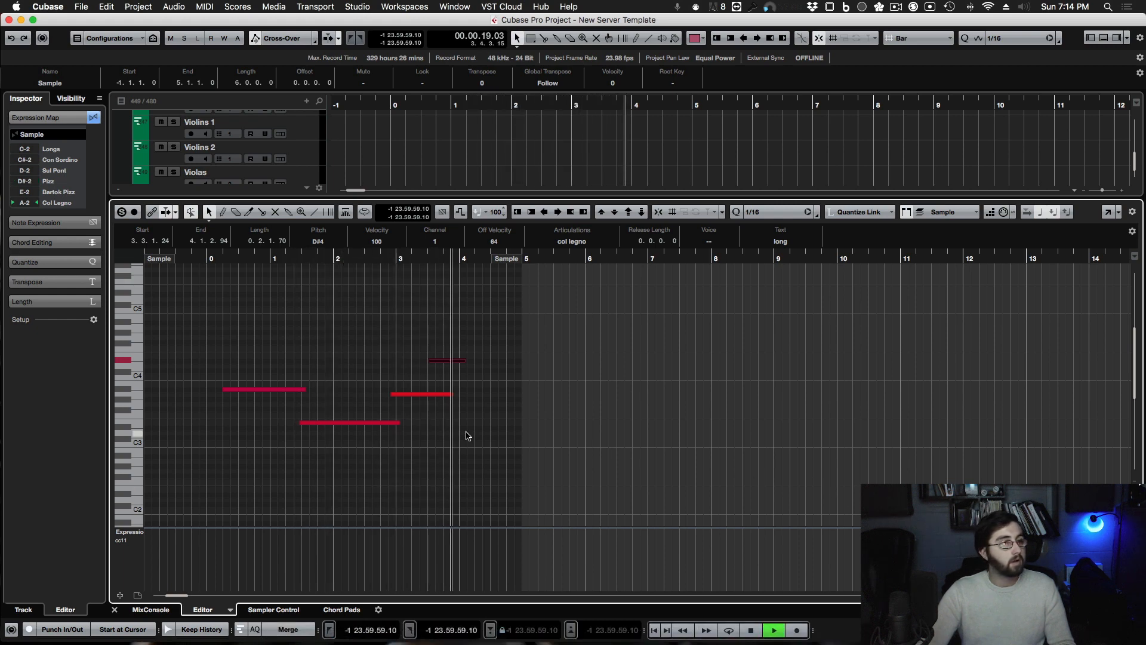
{"action": "key", "text": "space"}
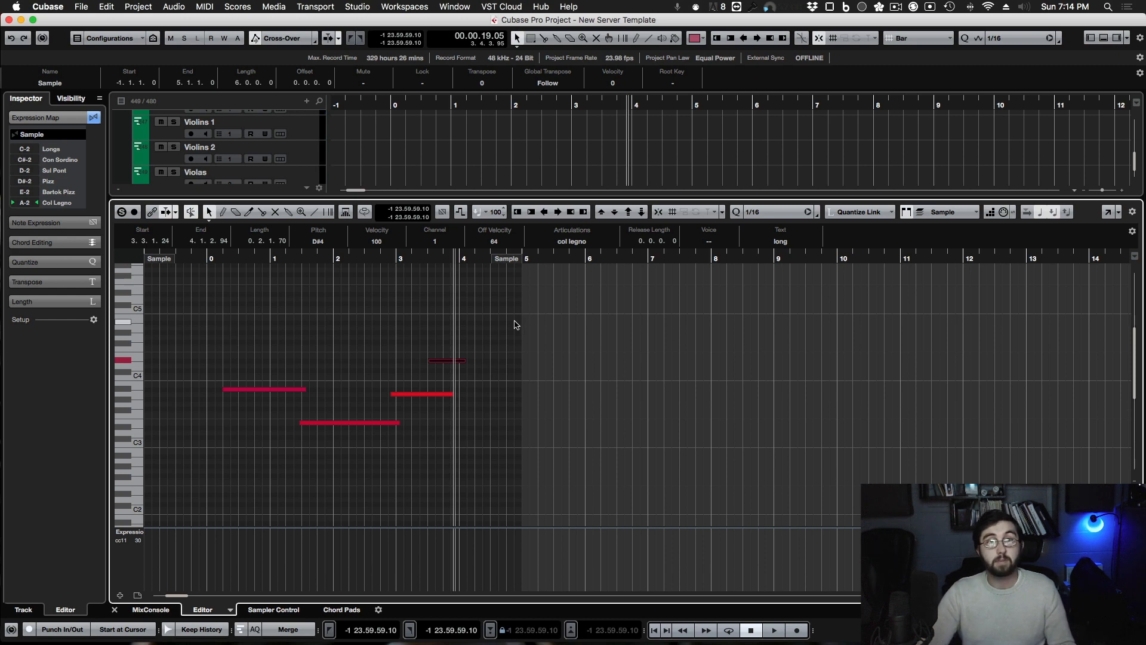
Close the Key Editor and bring up the BLN - Violins 1 map in the Expression Map Setup.
{"action": "left_click", "coordinate": [114, 609]}
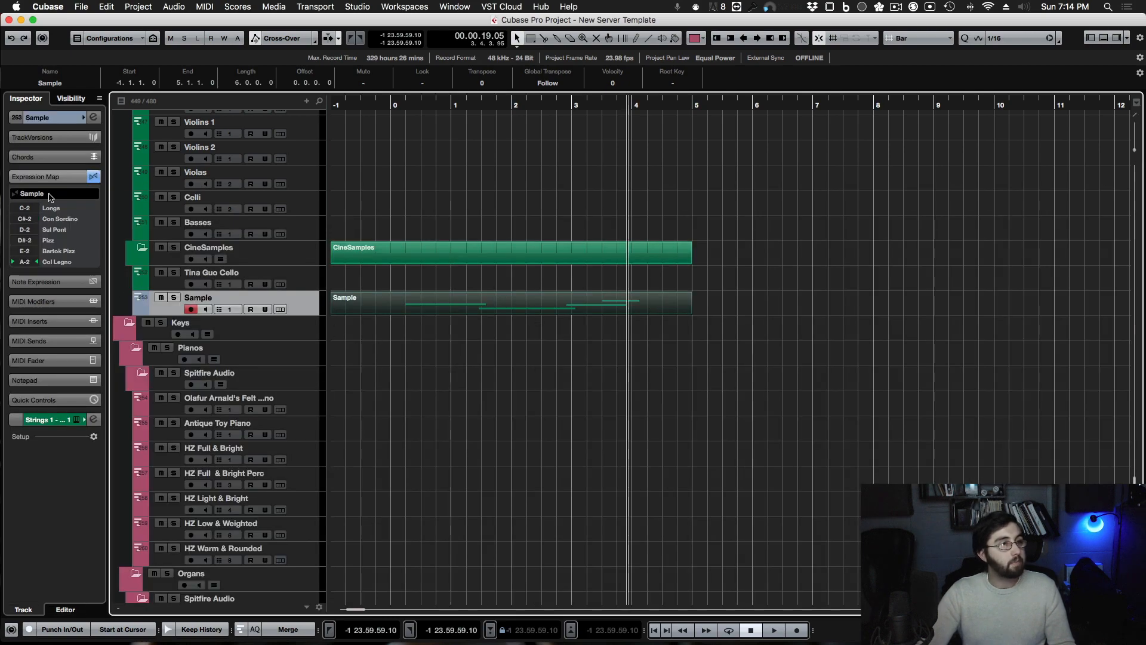
{"action": "left_click", "coordinate": [52, 194]}
{"action": "left_click", "coordinate": [53, 211]}
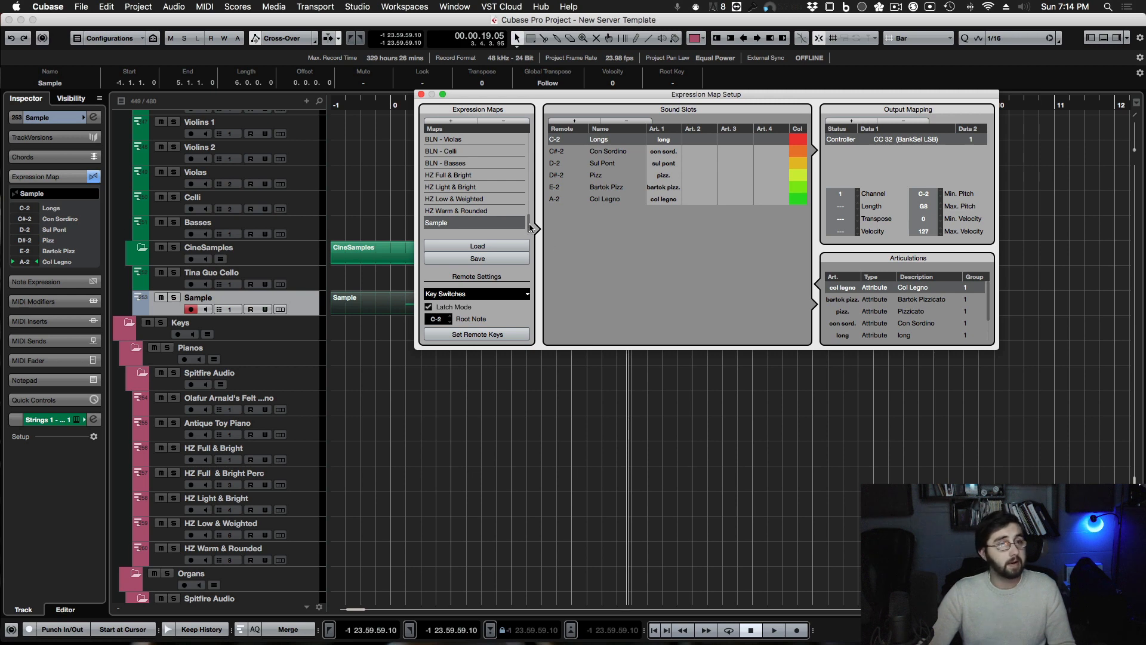
{"action": "scroll", "coordinate": [529, 223], "scroll_direction": "up", "scroll_amount": 3}
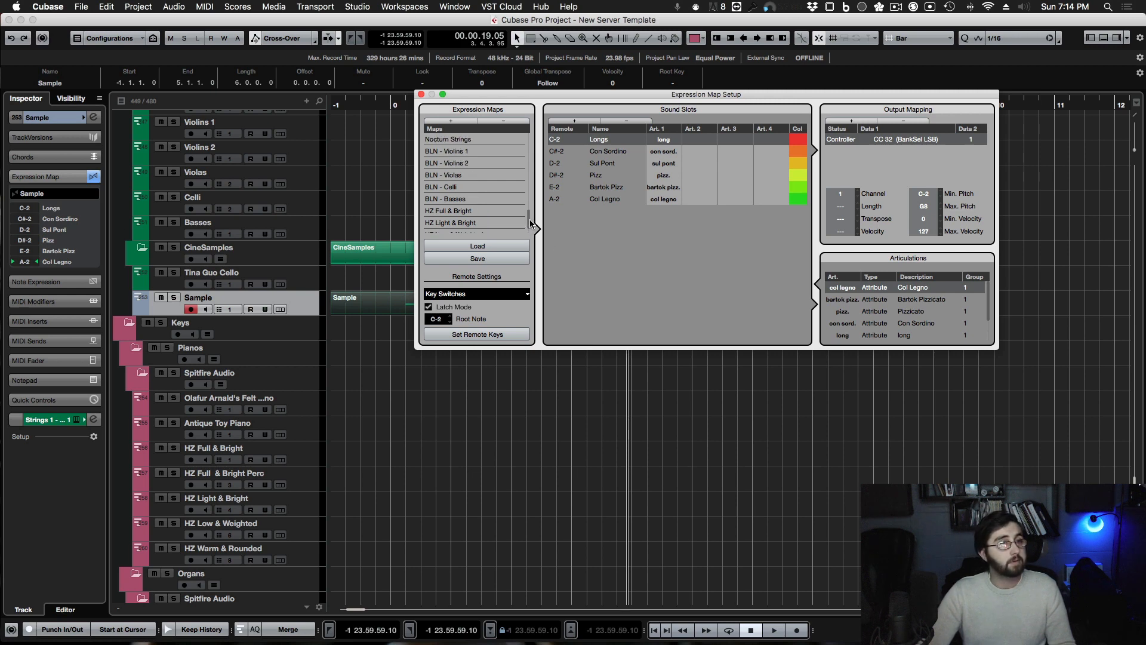
{"action": "left_click", "coordinate": [483, 153]}
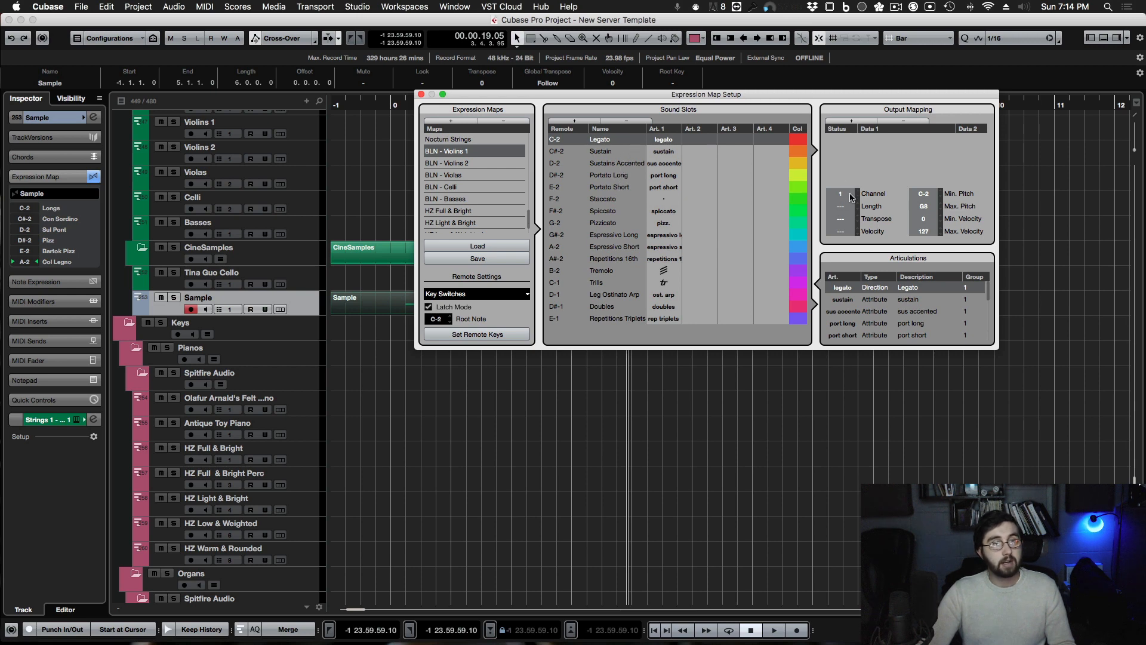
Examine the output channel assigned to each BLN - Violins 1 sound slot, from Sustain through Repetitions Triplets.
{"action": "left_click", "coordinate": [621, 156]}
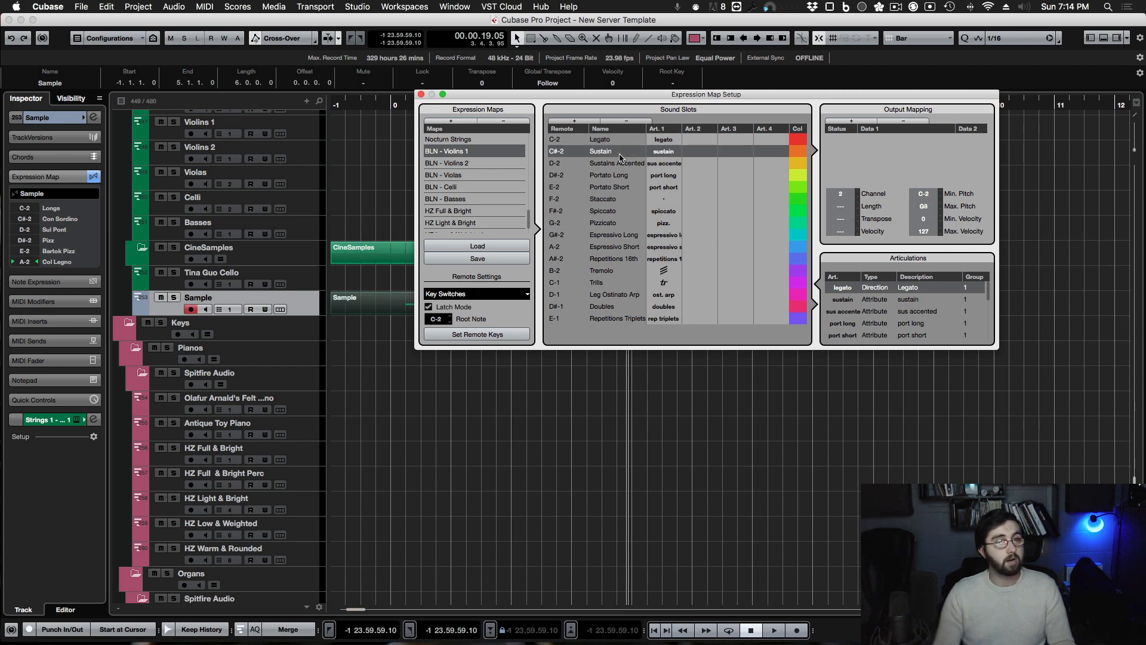
{"action": "key", "text": "Down"}
{"action": "key", "text": "Down"}
{"action": "key", "text": "Down"}
{"action": "key", "text": "Down"}
{"action": "key", "text": "Down"}
{"action": "key", "text": "Down"}
{"action": "key", "text": "Down"}
{"action": "key", "text": "Down"}
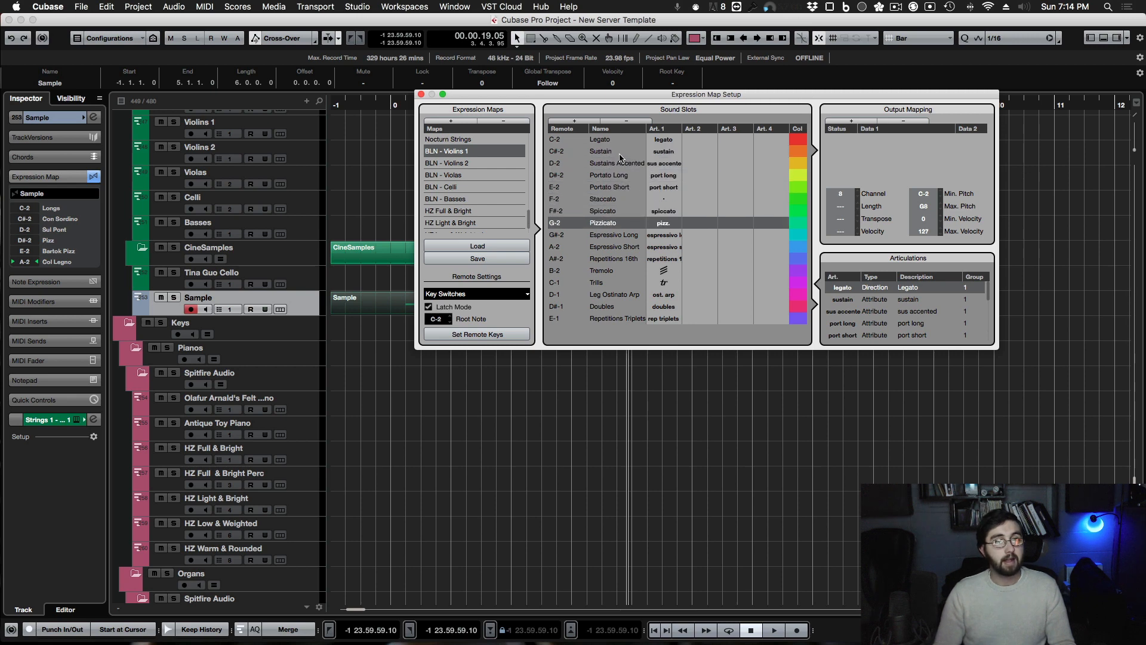
{"action": "key", "text": "Down"}
{"action": "key", "text": "Down"}
{"action": "key", "text": "Down"}
{"action": "key", "text": "Down"}
{"action": "key", "text": "Down"}
{"action": "key", "text": "Down"}
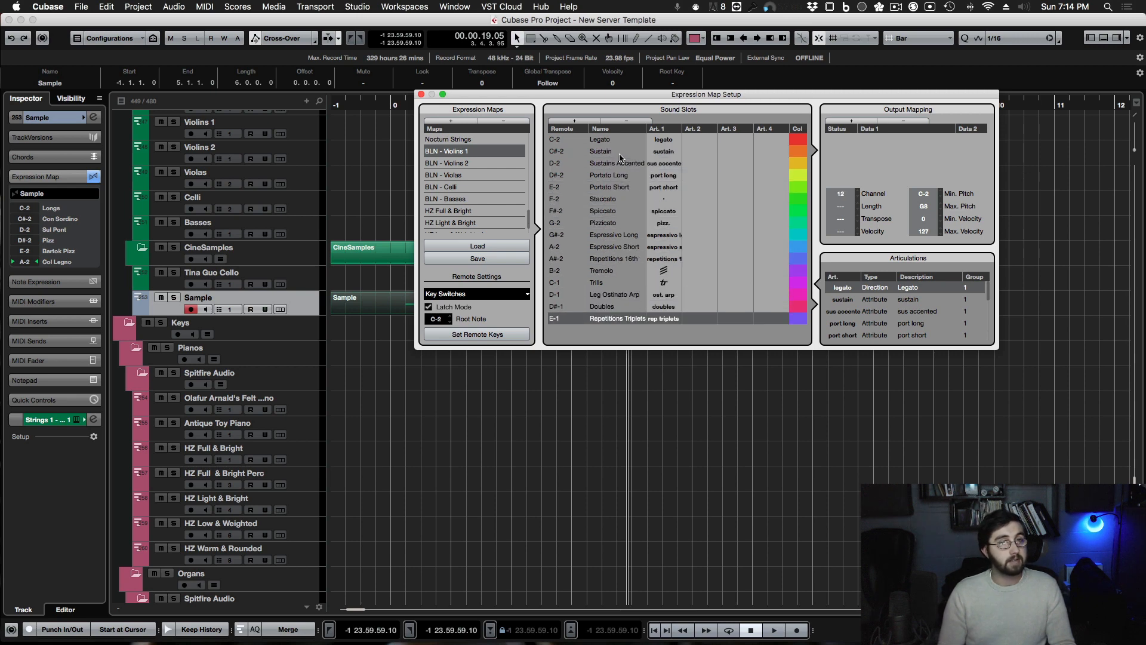
{"action": "key", "text": "Up"}
{"action": "key", "text": "Down"}
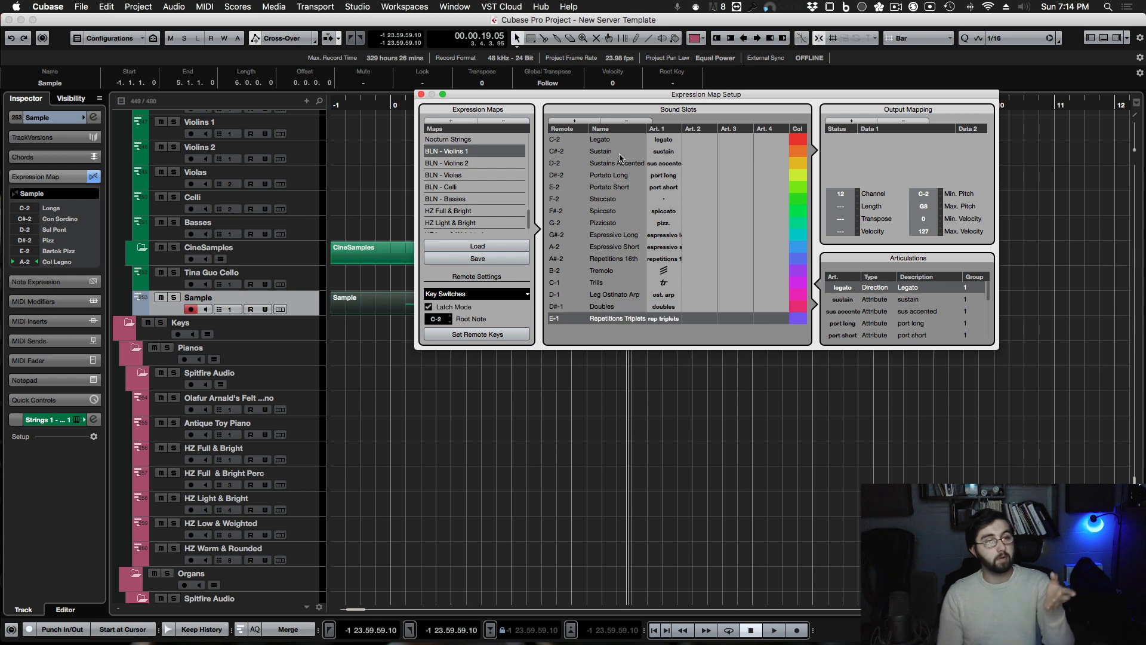
{"action": "key", "text": "Up"}
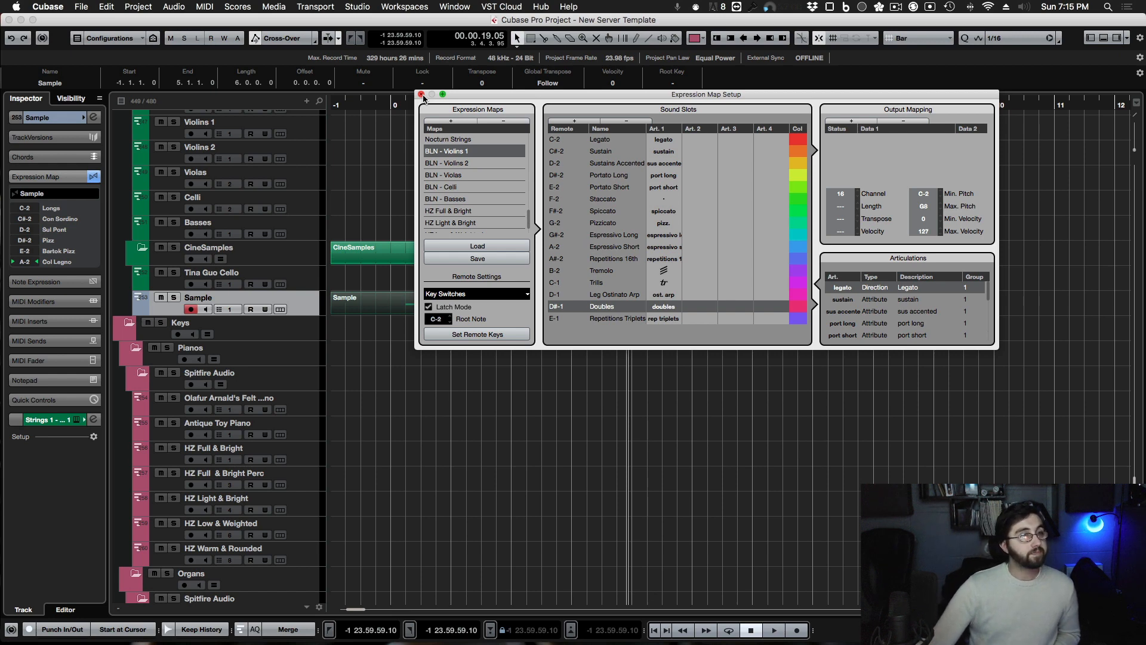
Close the Expression Map Setup and delete the Sample part that starts at bar -1.
{"action": "left_click", "coordinate": [421, 95]}
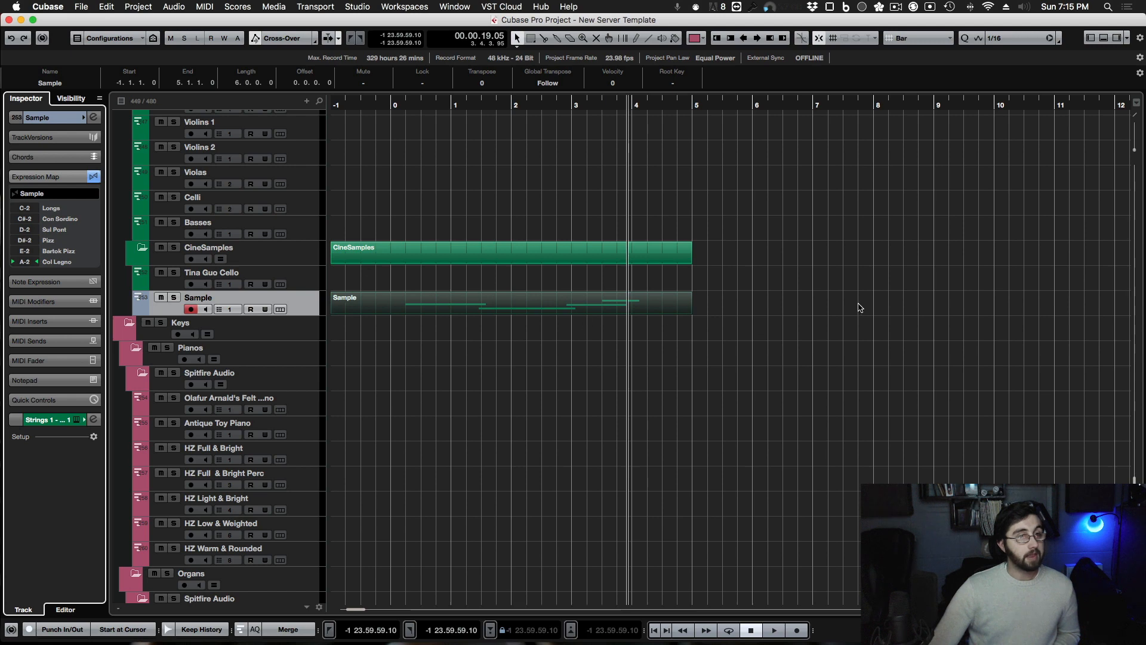
{"action": "left_click_drag", "start_coordinate": [755, 360], "coordinate": [603, 297]}
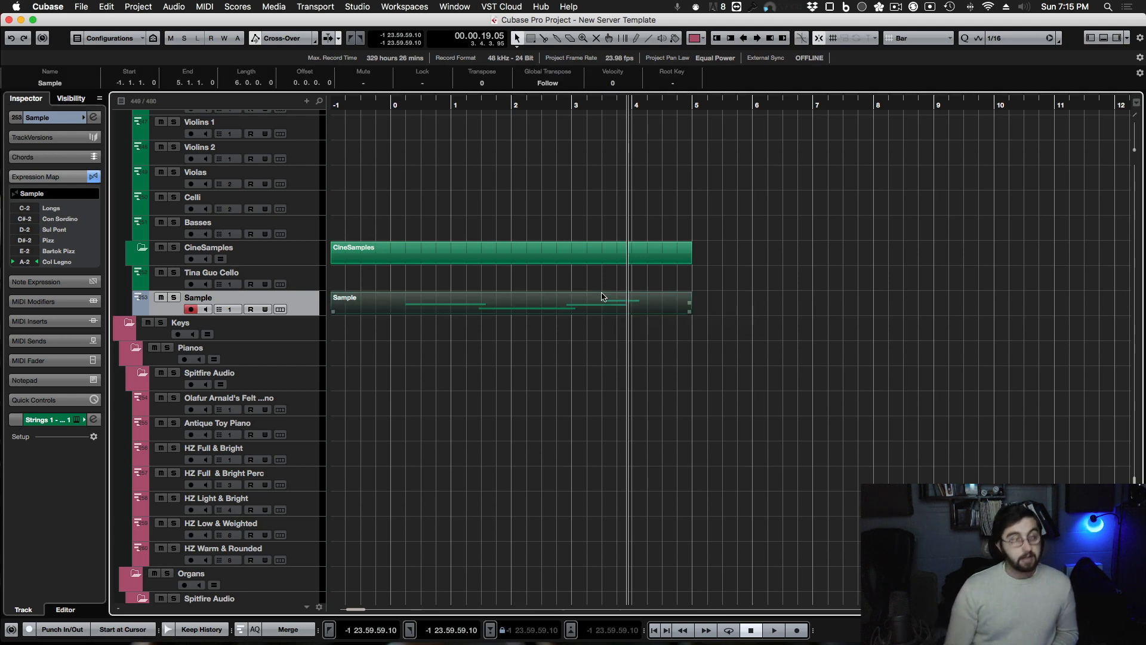
{"action": "key", "text": "Delete"}
Look through the template's tracks and their CC1 and CC11 parts at bar -6, from the strings up to the woodwinds.
{"action": "scroll", "coordinate": [585, 313], "scroll_direction": "left", "scroll_amount": 3}
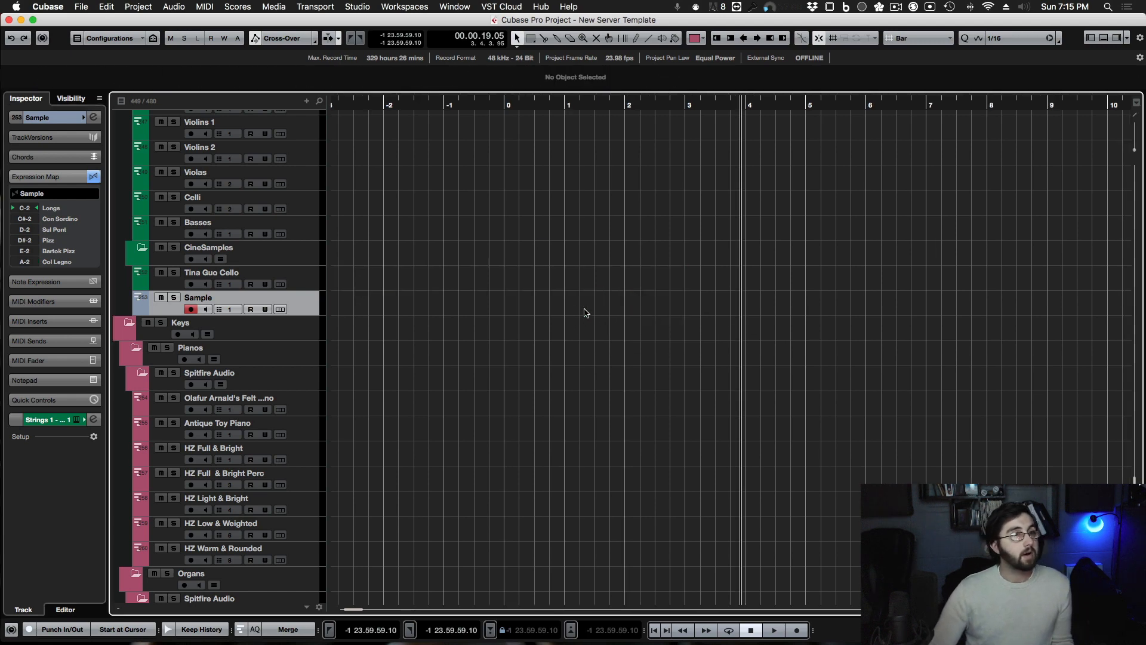
{"action": "scroll", "coordinate": [585, 312], "scroll_direction": "left", "scroll_amount": 2}
{"action": "scroll", "coordinate": [585, 313], "scroll_direction": "up", "scroll_amount": 10}
{"action": "scroll", "coordinate": [585, 313], "scroll_direction": "left", "scroll_amount": 2}
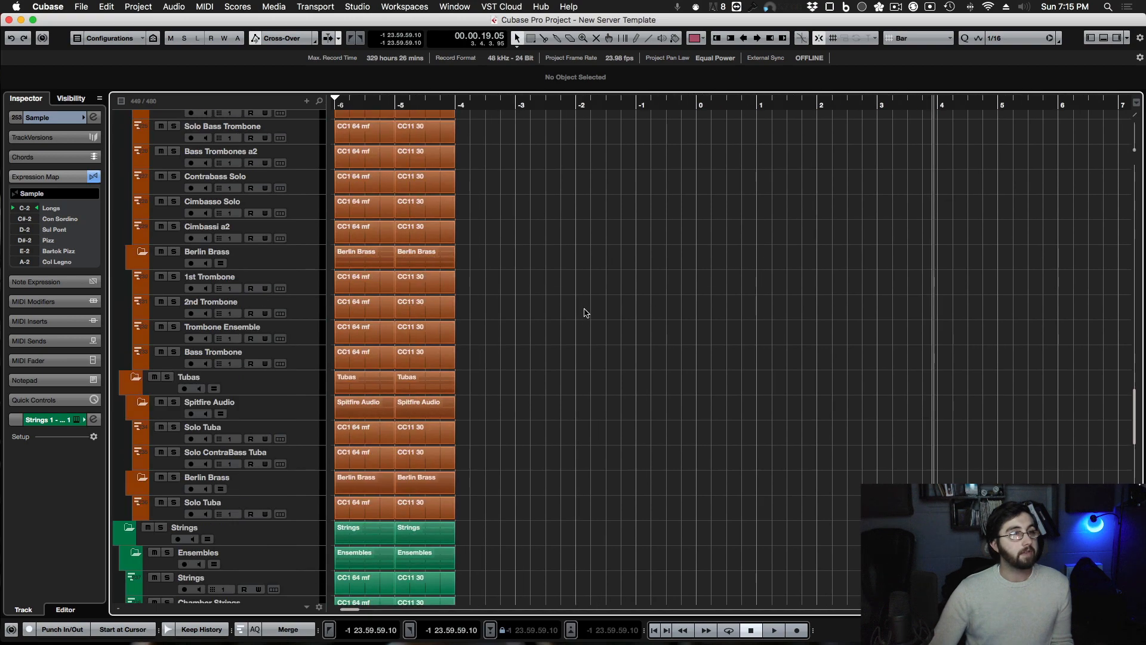
{"action": "scroll", "coordinate": [585, 313], "scroll_direction": "up", "scroll_amount": 10}
{"action": "scroll", "coordinate": [585, 312], "scroll_direction": "down", "scroll_amount": 20}
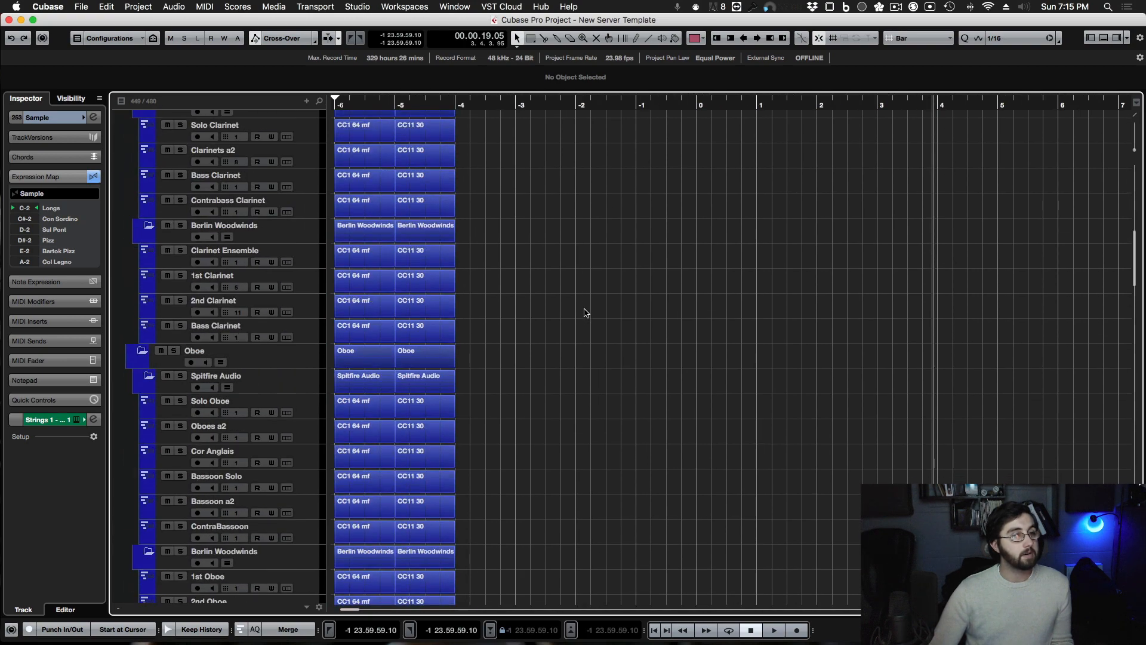
{"action": "scroll", "coordinate": [585, 313], "scroll_direction": "up", "scroll_amount": 20}
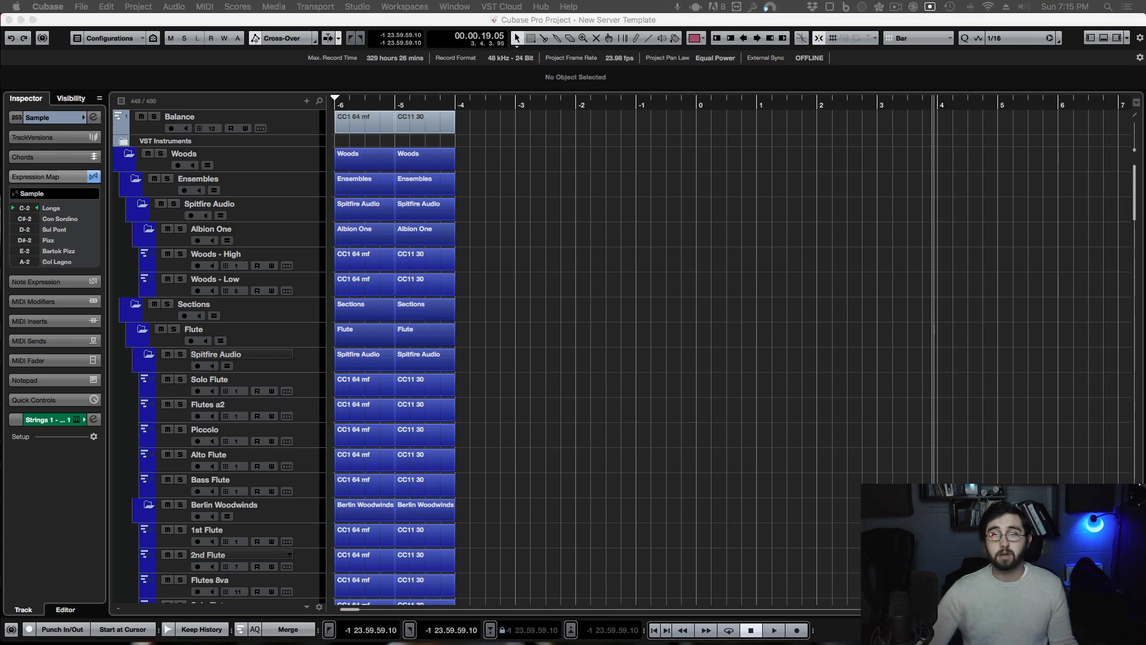
In the MixConsole, reset the SFA Bassoons a2 Shorts channel's fader to 0.00 and close the MixConsole.
{"action": "left_click_drag", "start_coordinate": [1145, 130], "coordinate": [128, 15]}
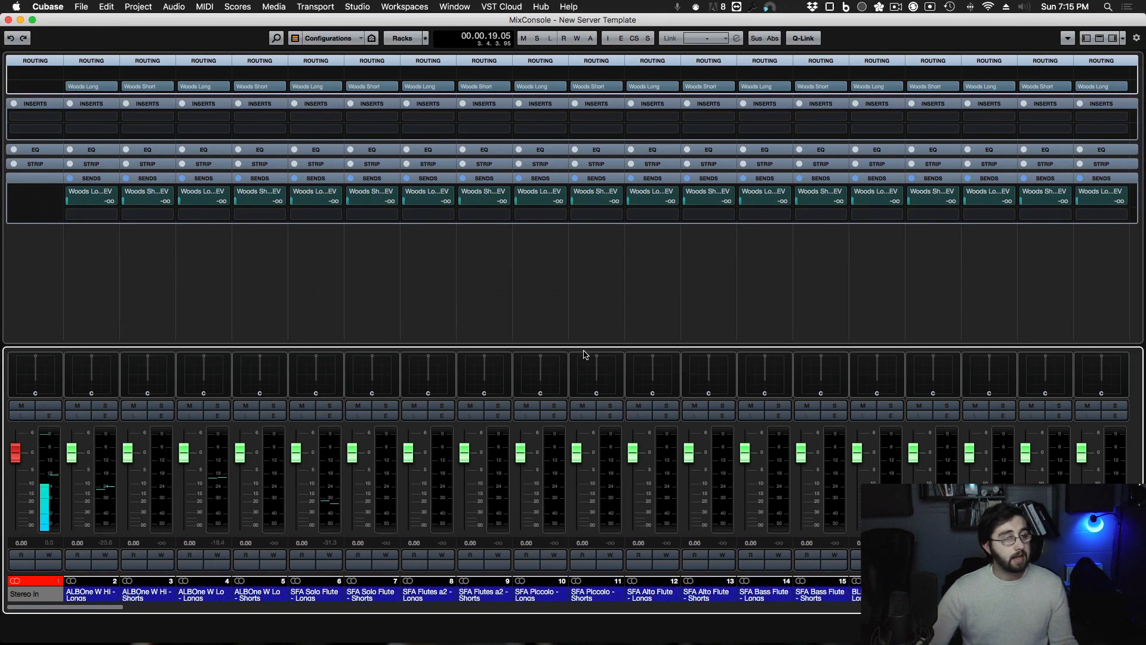
{"action": "scroll", "coordinate": [585, 354], "scroll_direction": "right", "scroll_amount": 15}
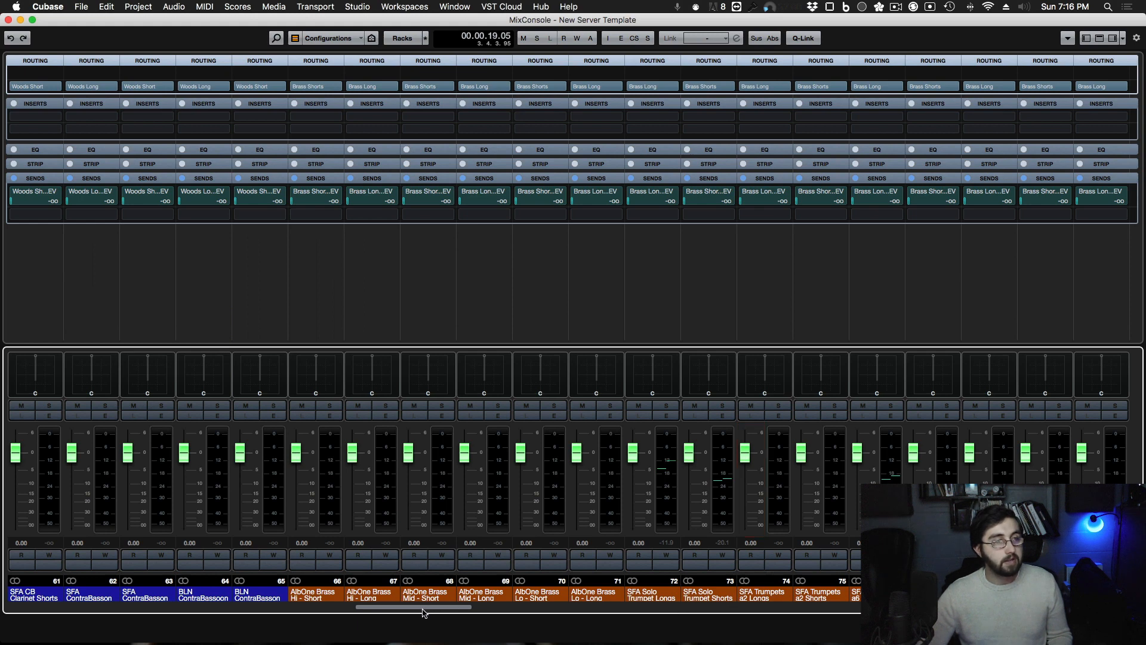
{"action": "scroll", "coordinate": [423, 610], "scroll_direction": "left", "scroll_amount": 7}
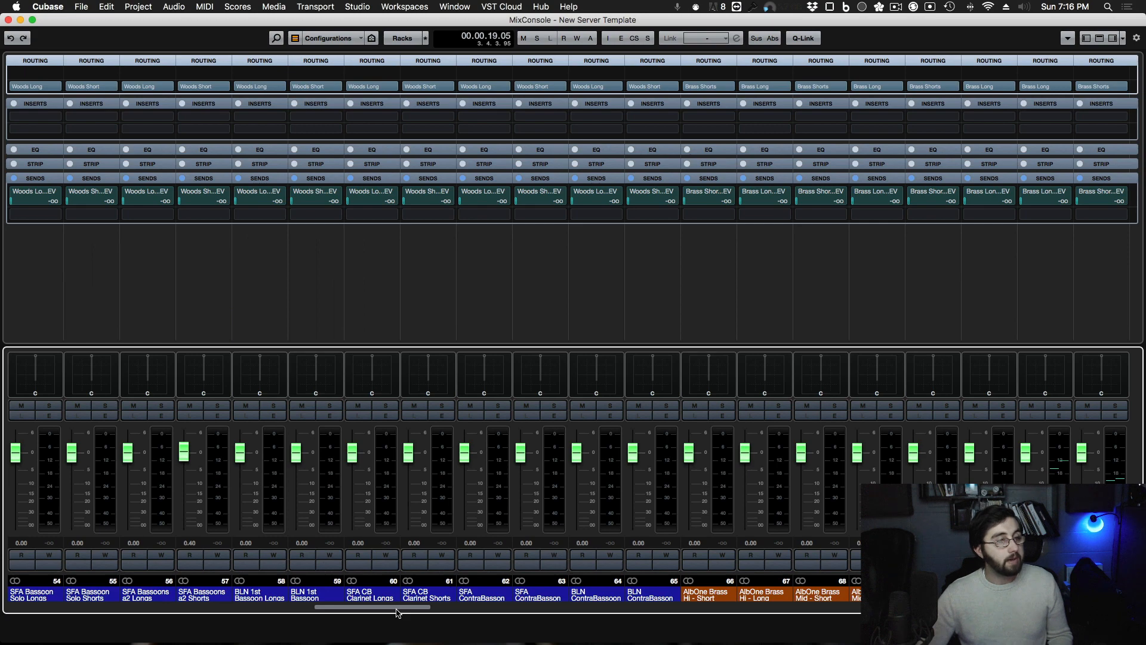
{"action": "left_click", "coordinate": [184, 460], "text": "super"}
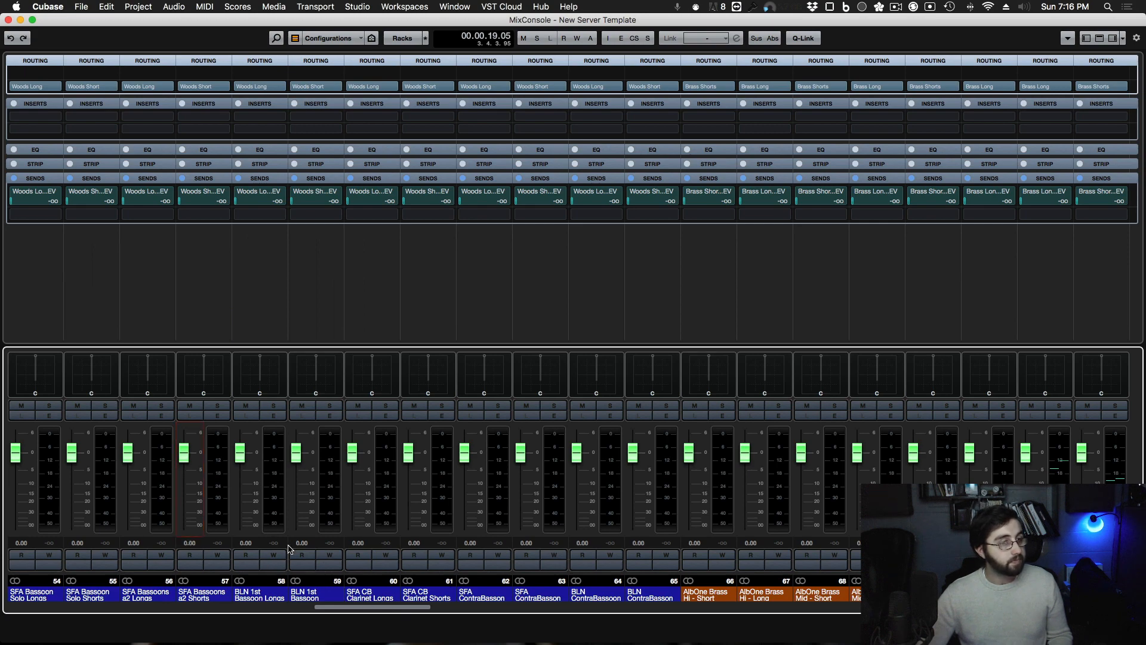
{"action": "scroll", "coordinate": [406, 608], "scroll_direction": "left", "scroll_amount": 20}
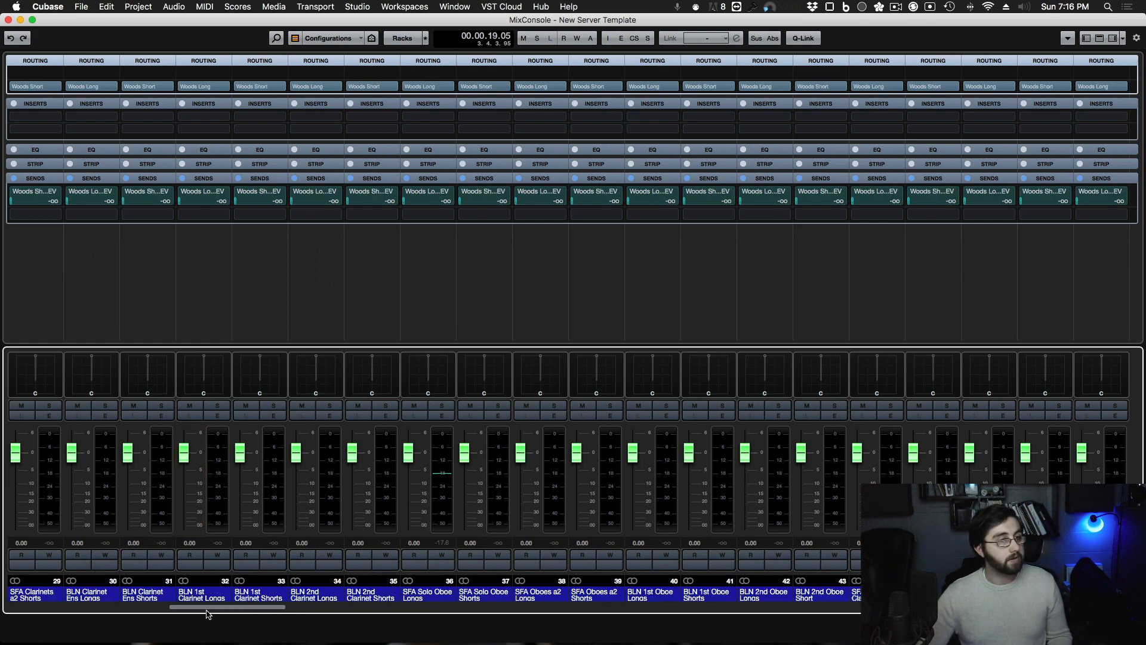
{"action": "scroll", "coordinate": [9, 642], "scroll_direction": "left", "scroll_amount": 3}
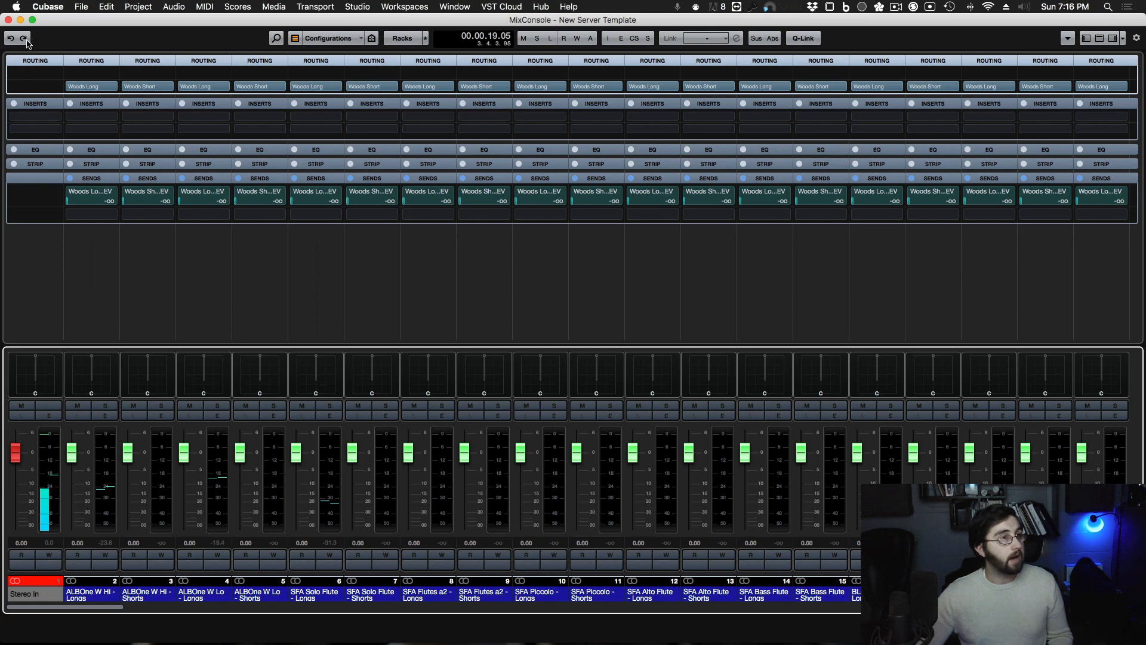
{"action": "left_click", "coordinate": [8, 20]}
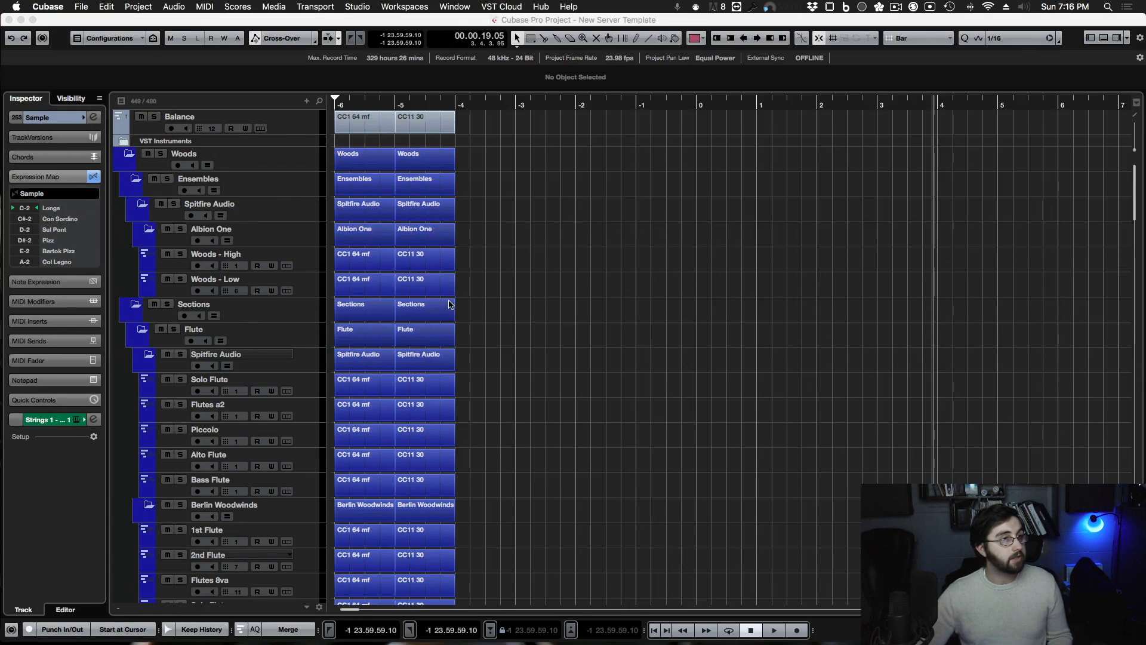
Select the Spitfire Audio Solo Trumpet track in the Trumpets folder and place the project cursor at bar -2.
{"action": "scroll", "coordinate": [523, 394], "scroll_direction": "down", "scroll_amount": 20}
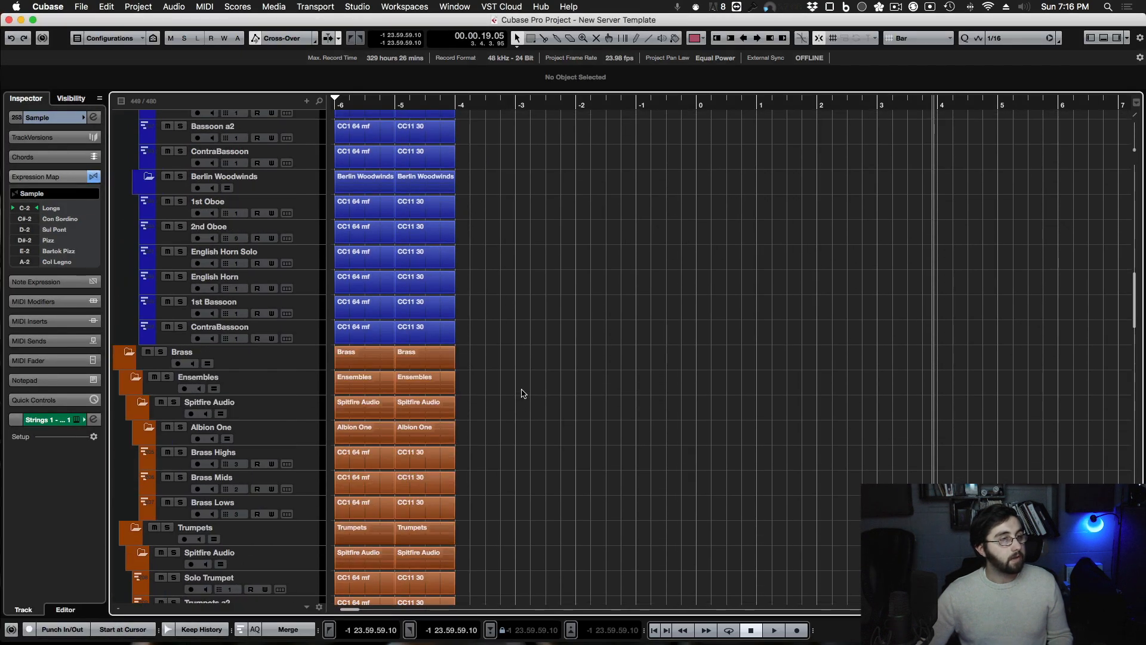
{"action": "scroll", "coordinate": [522, 394], "scroll_direction": "up", "scroll_amount": 3}
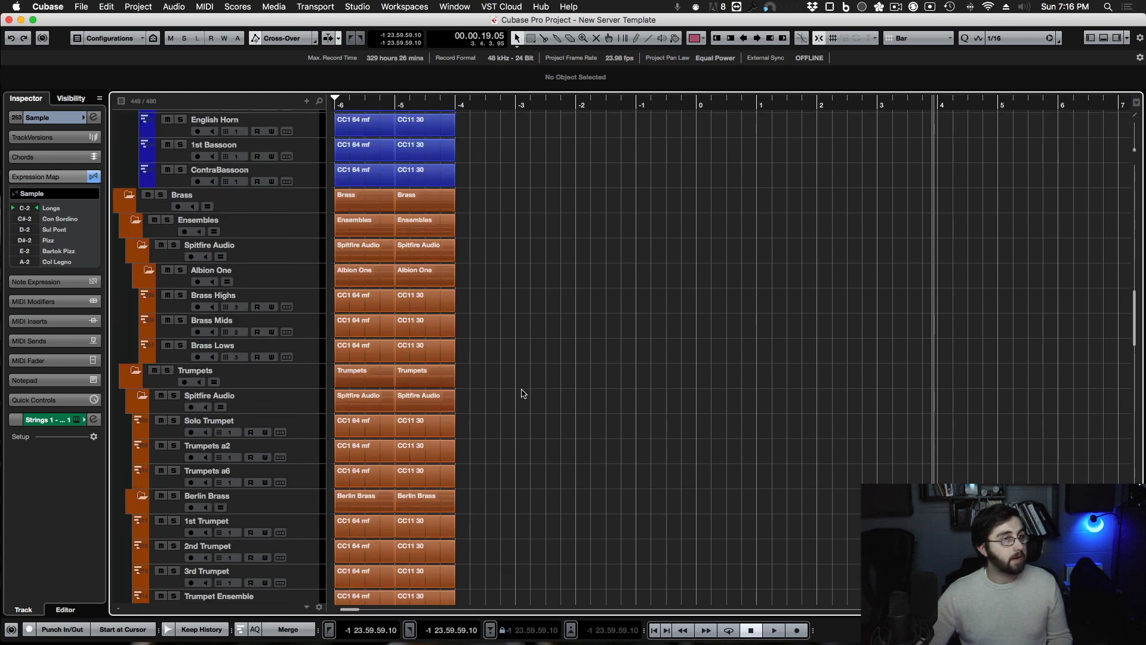
{"action": "scroll", "coordinate": [612, 408], "scroll_direction": "down", "scroll_amount": 5}
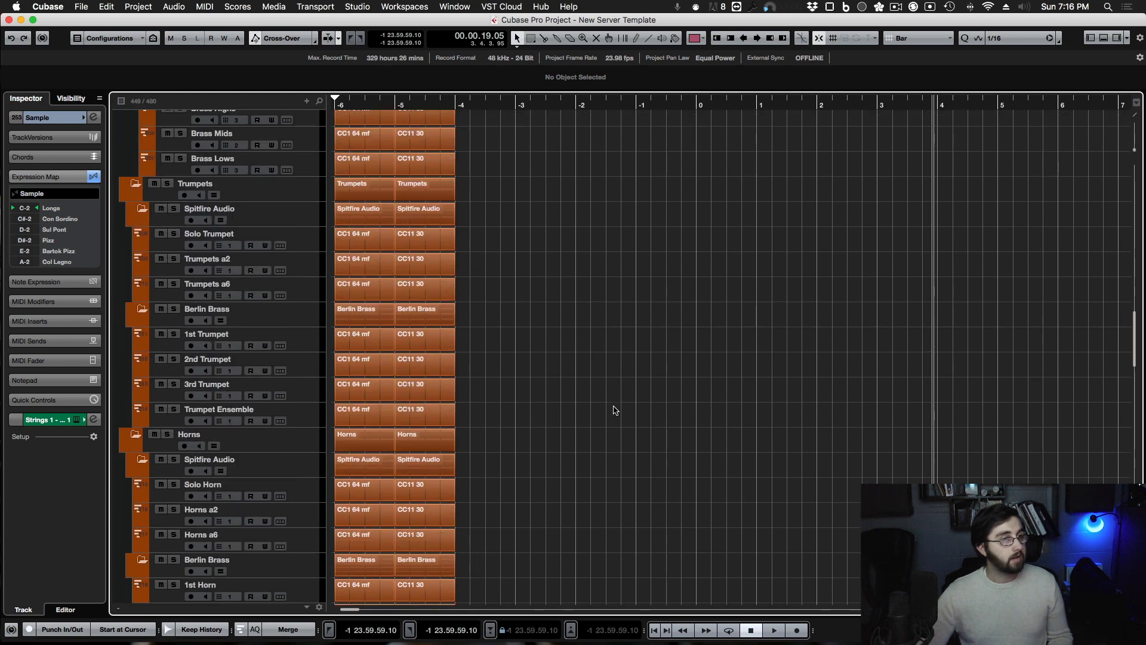
{"action": "left_click", "coordinate": [305, 242]}
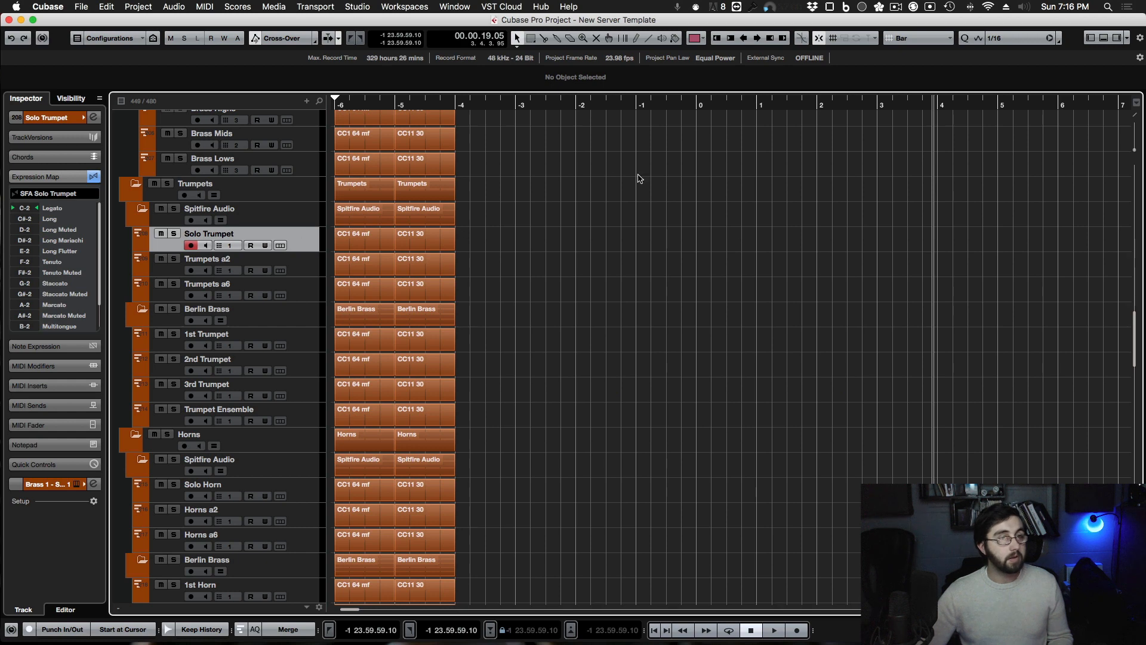
{"action": "left_click", "coordinate": [574, 106]}
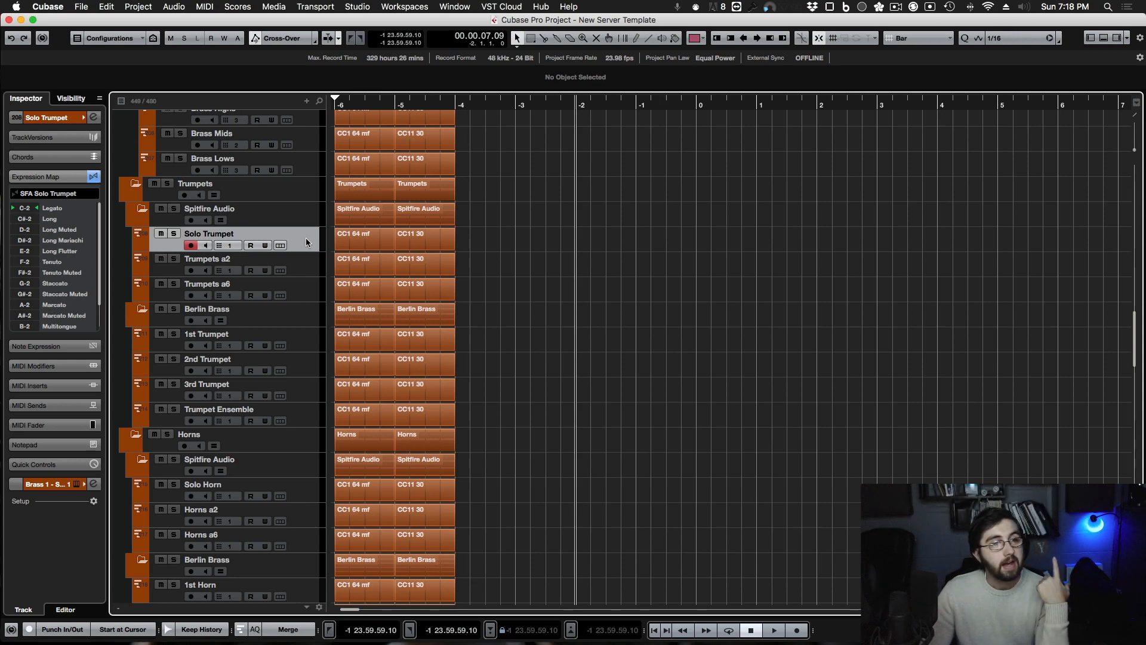
Open the Balance track's CC1 64 mf part in the Key Editor and display its CC 1 (Modulation) lane.
{"action": "scroll", "coordinate": [564, 229], "scroll_direction": "up", "scroll_amount": 15}
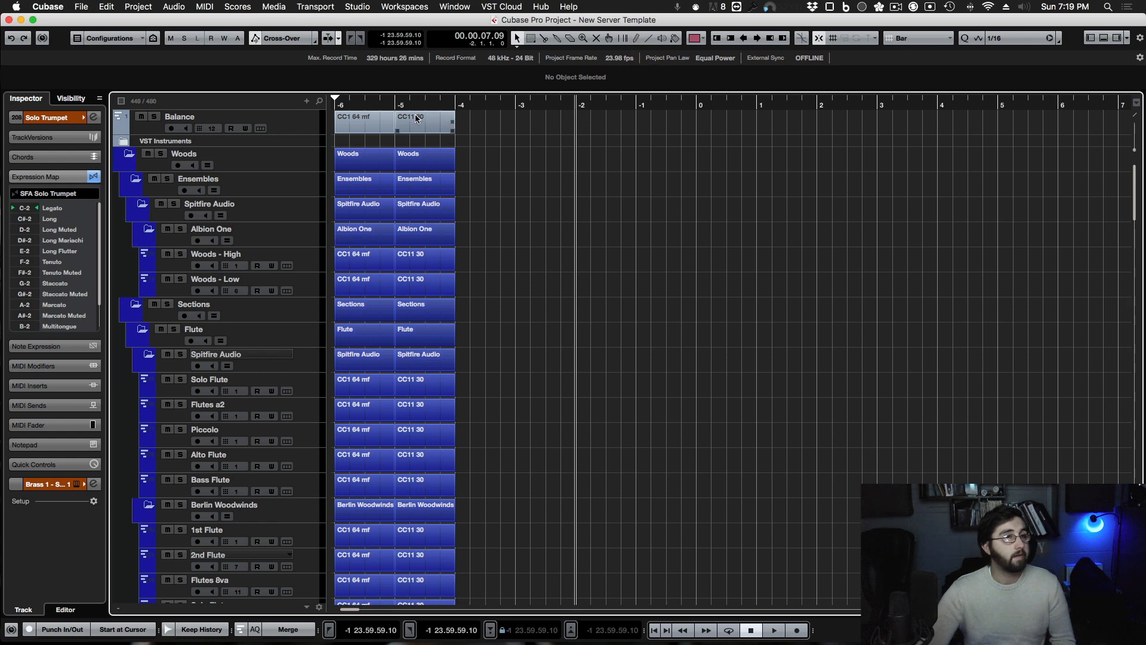
{"action": "double_click", "coordinate": [375, 129]}
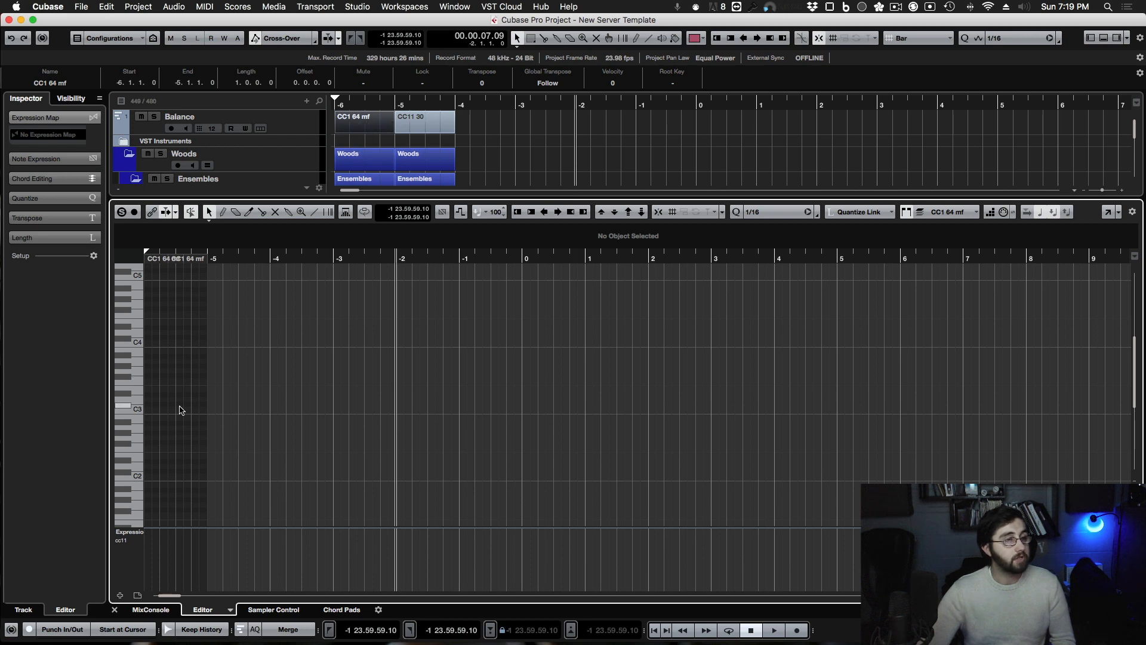
{"action": "left_click", "coordinate": [131, 533]}
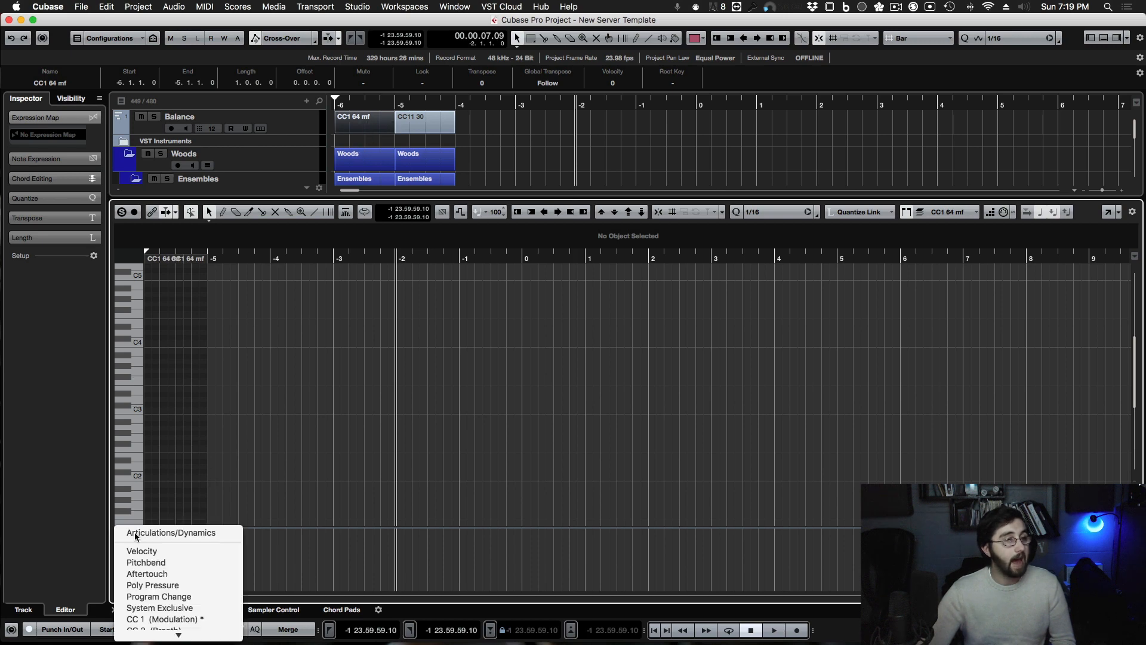
{"action": "left_click", "coordinate": [152, 560]}
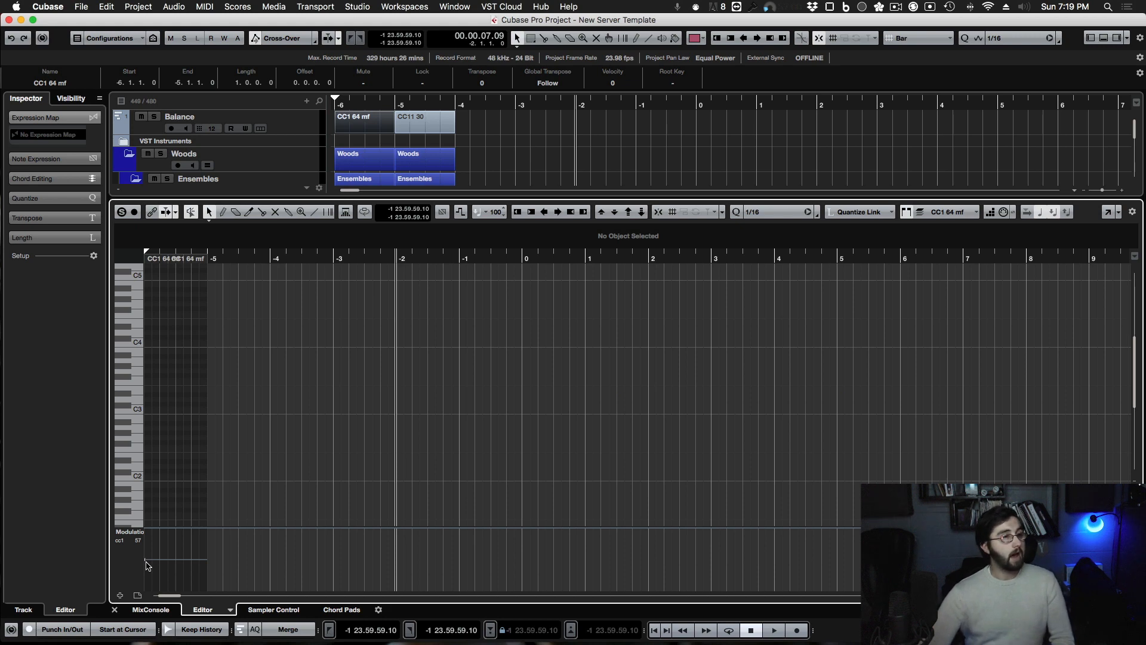
Display the CC 11 (Expression) lane for the Balance track's CC11 30 part, and close the editor.
{"action": "left_click", "coordinate": [430, 132]}
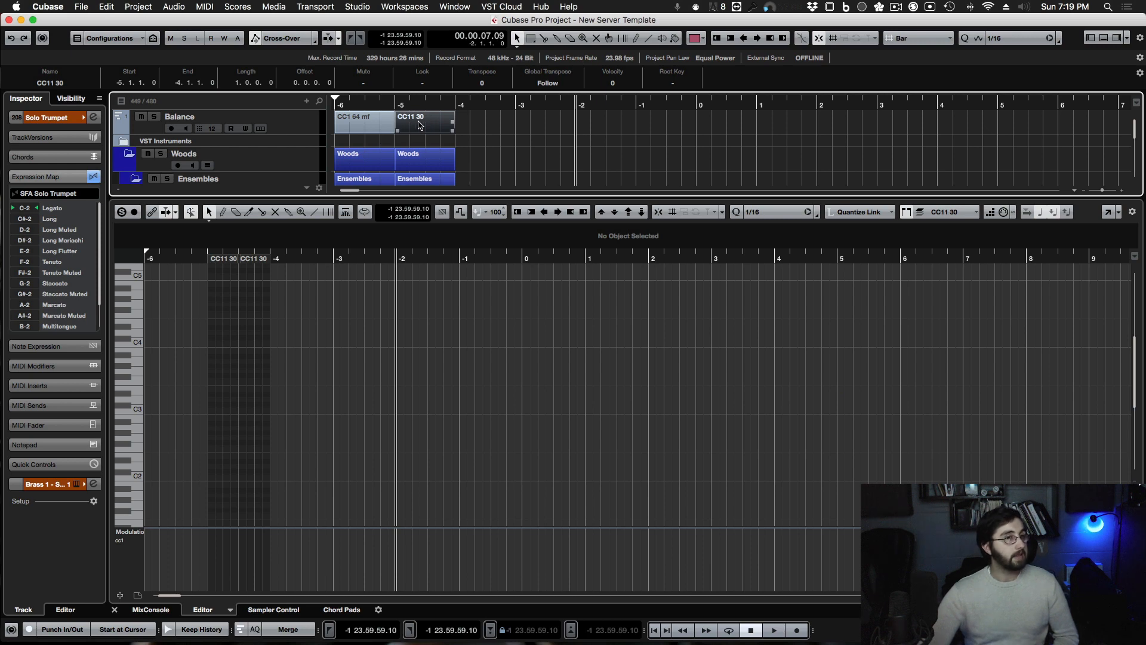
{"action": "left_click", "coordinate": [137, 533]}
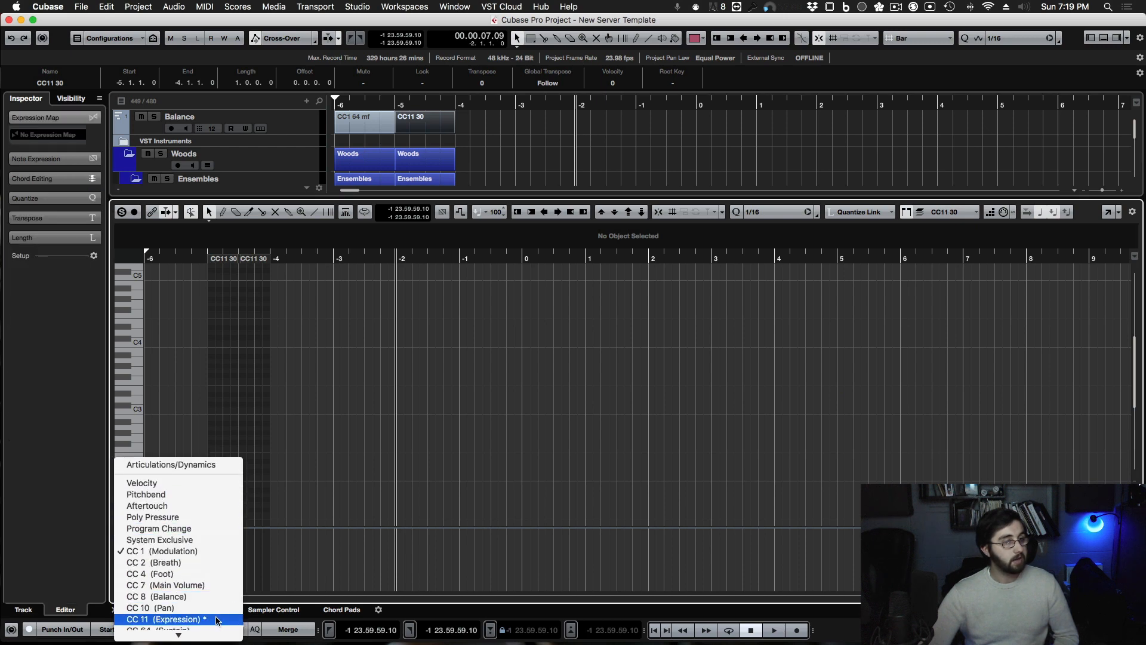
{"action": "left_click", "coordinate": [217, 620]}
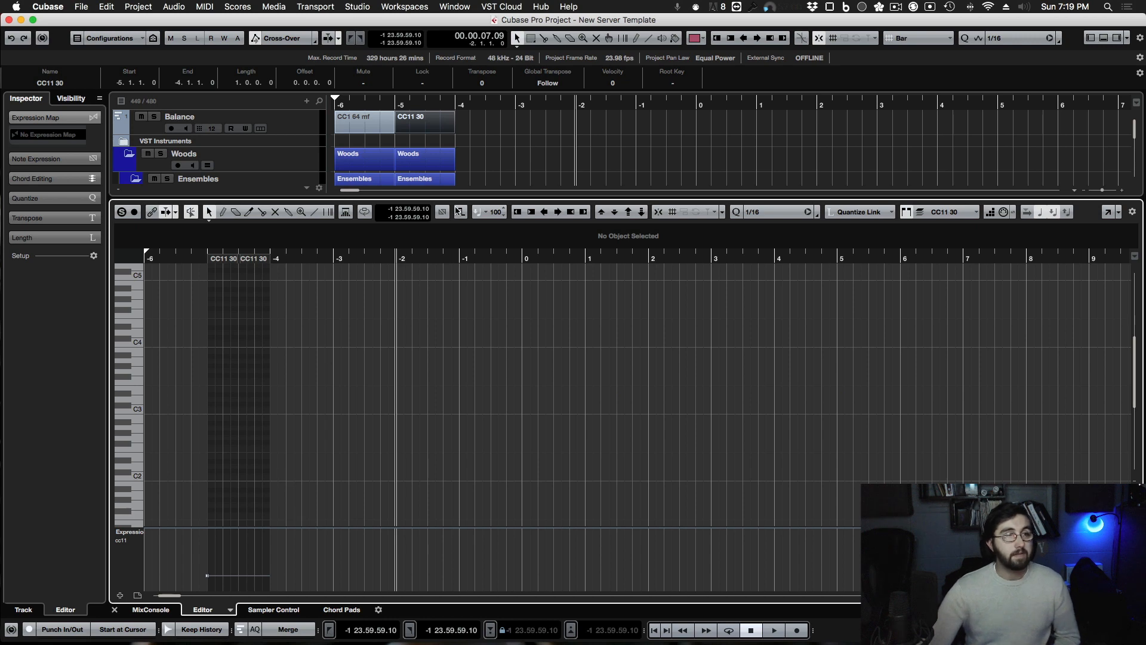
{"action": "left_click", "coordinate": [114, 610]}
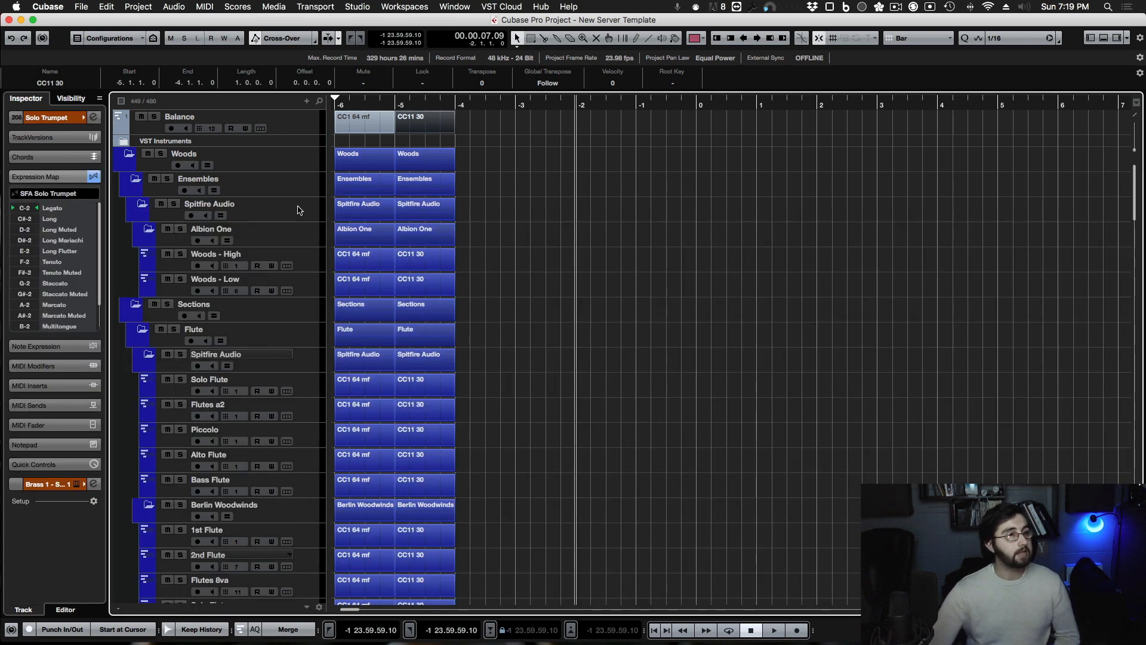
Select the Flutes a2 track in the Spitfire Audio flute folder and play the project from its start through the CC parts.
{"action": "left_click", "coordinate": [306, 263]}
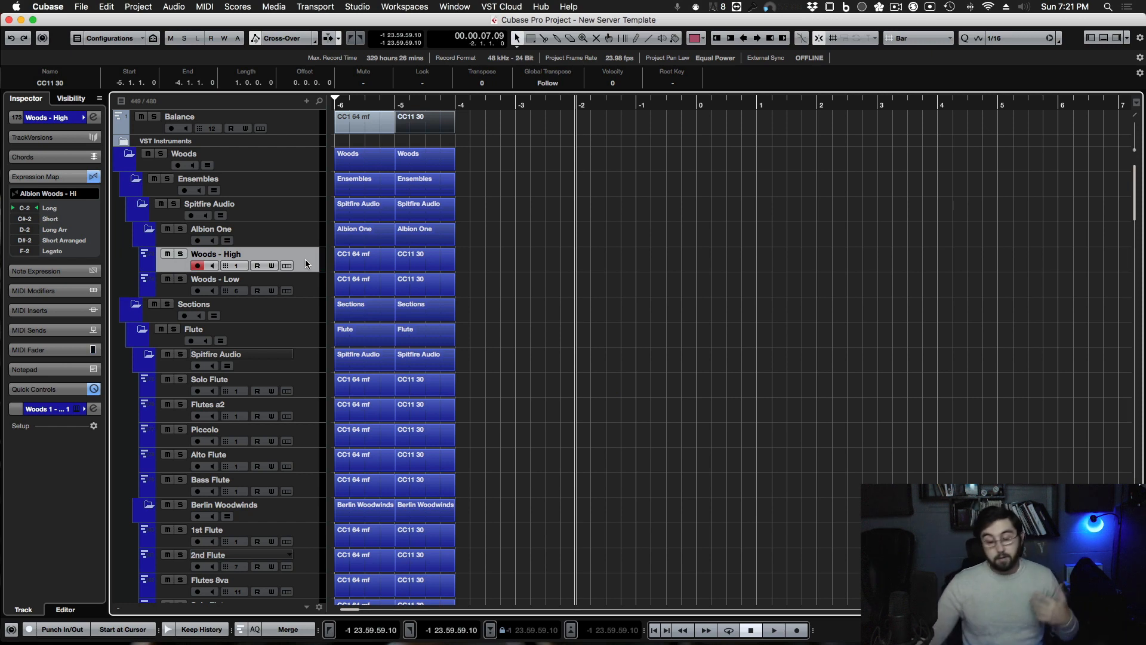
{"action": "left_click", "coordinate": [311, 390]}
{"action": "left_click", "coordinate": [309, 410]}
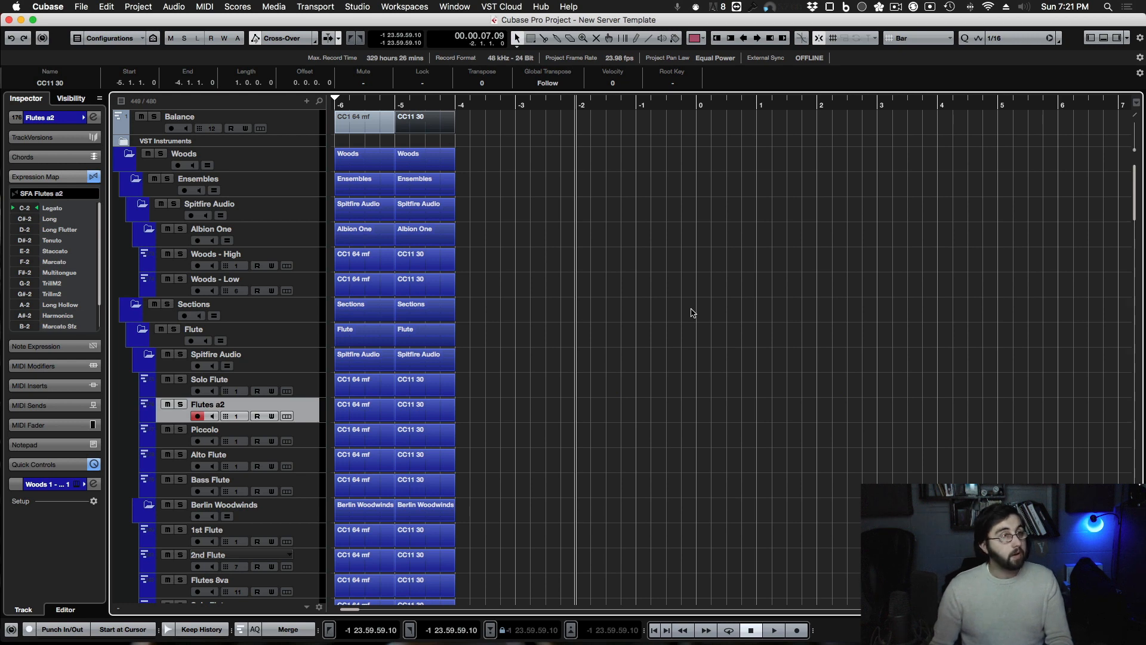
{"action": "key", "text": "Home"}
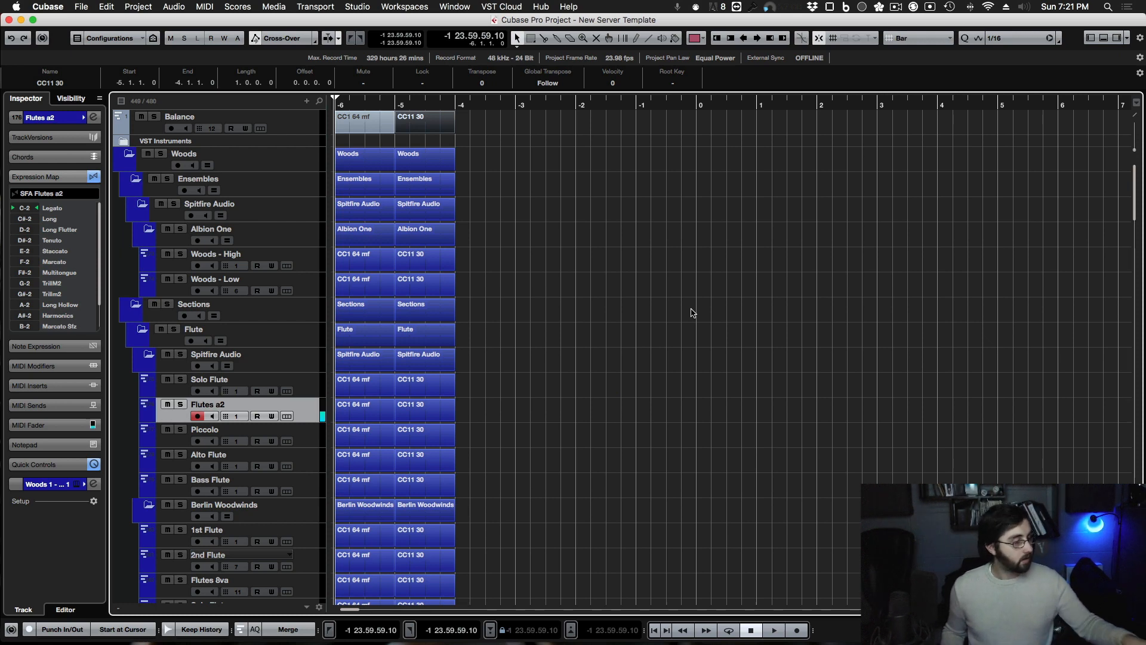
{"action": "key", "text": "space"}
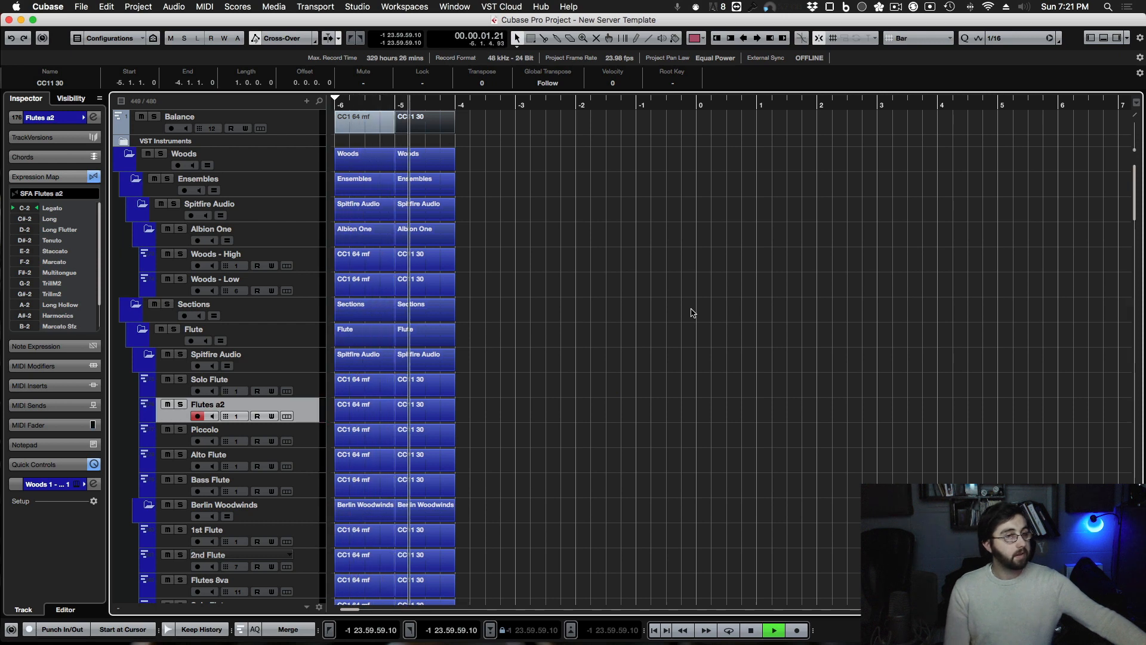
{"action": "key", "text": "space"}
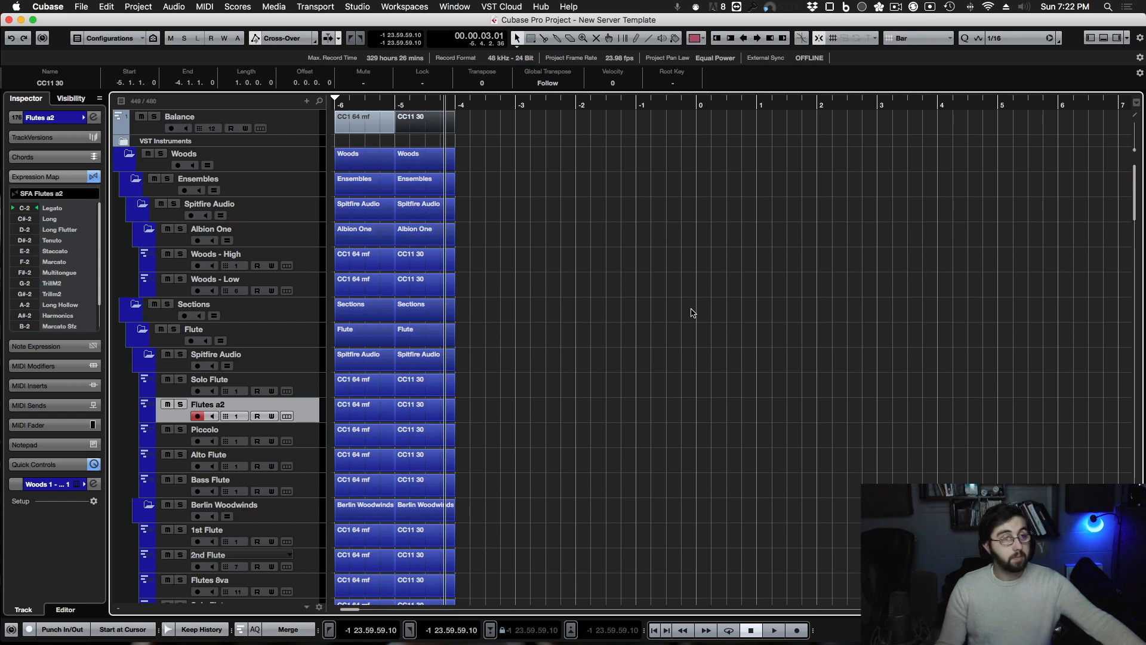
Record a part on Flutes a2 over the CC1 and CC11 parts, and play it back from the start.
{"action": "key", "text": "KP_Multiply"}
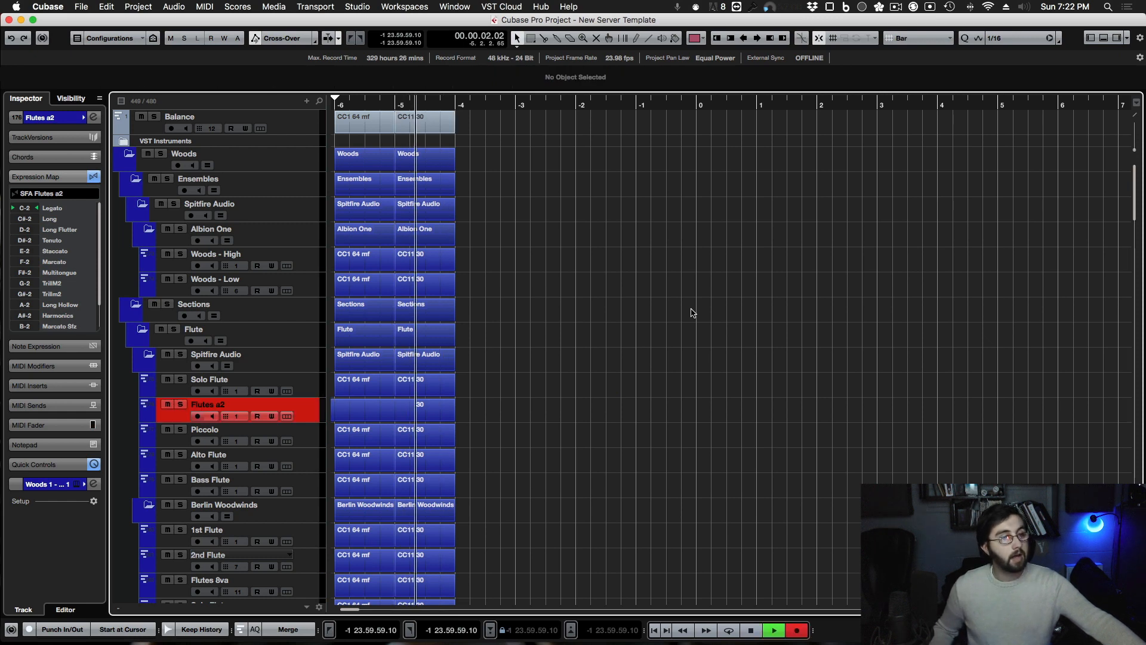
{"action": "key", "text": "space"}
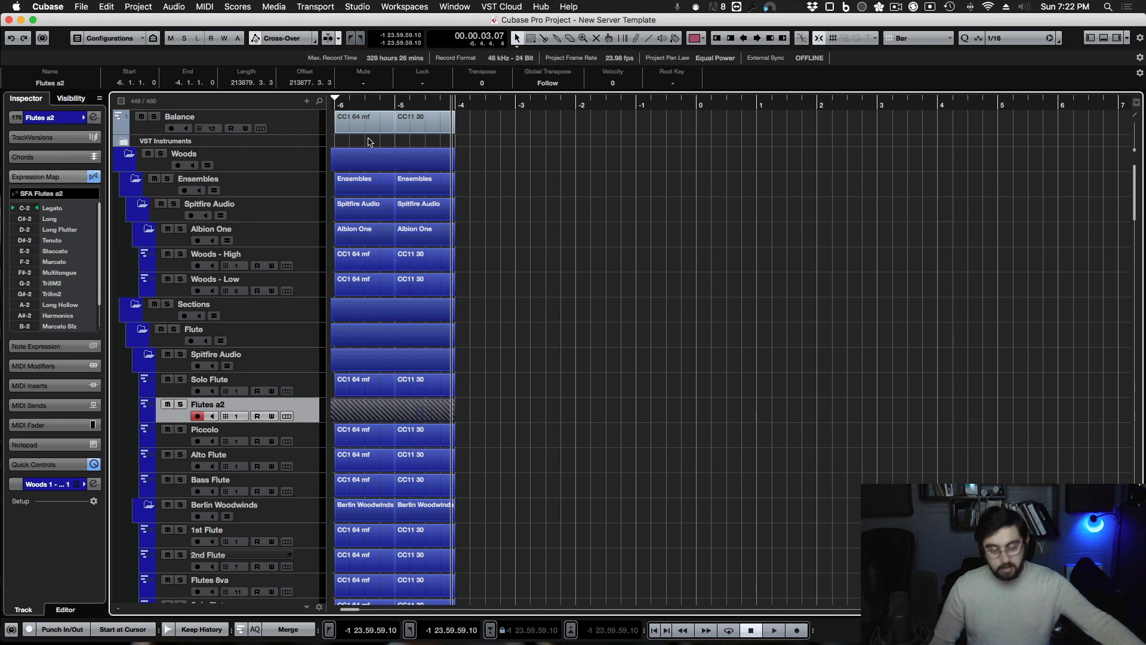
{"action": "key", "text": "period"}
{"action": "key", "text": "space"}
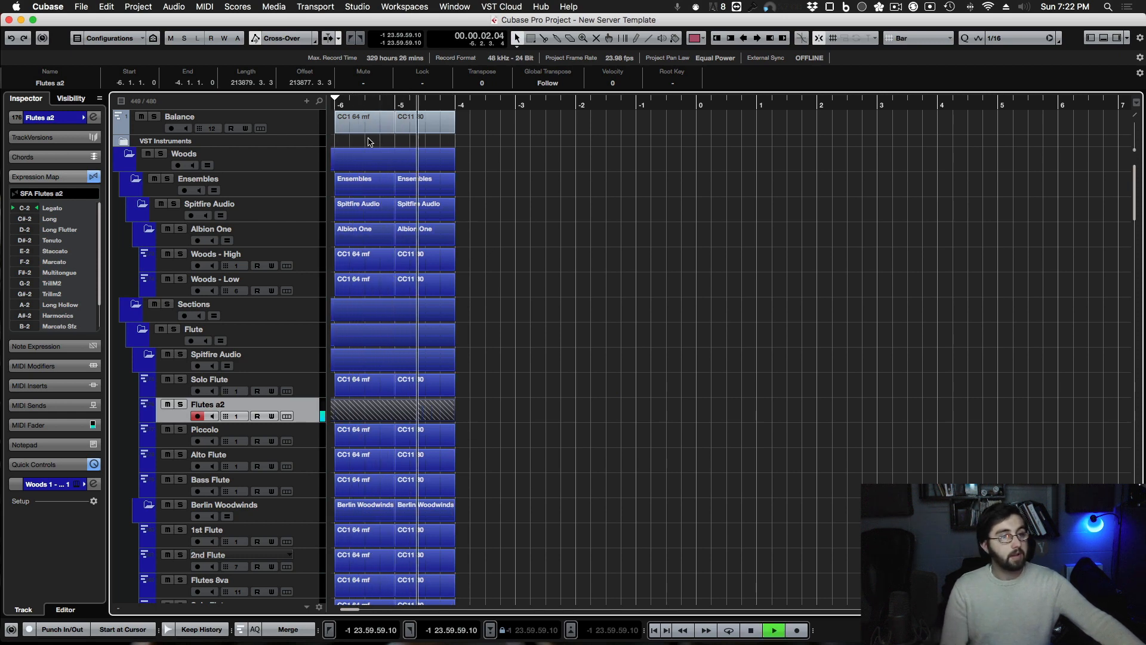
{"action": "key", "text": "space"}
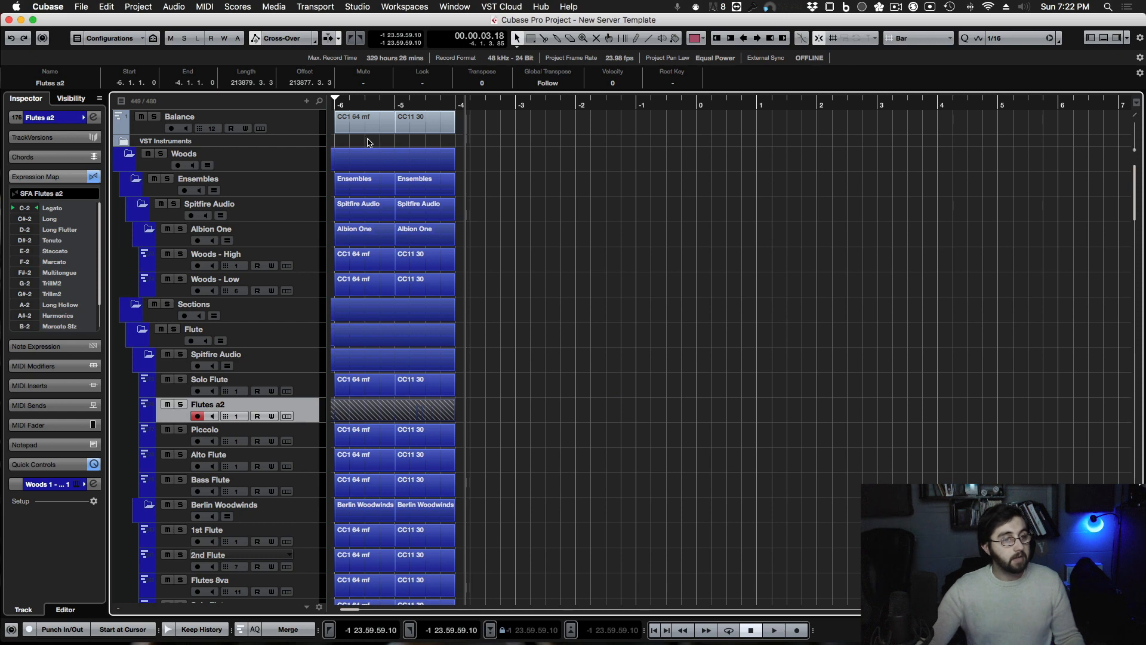
Try recording on the Piccolo track starting from bar -5.
{"action": "left_click", "coordinate": [307, 435]}
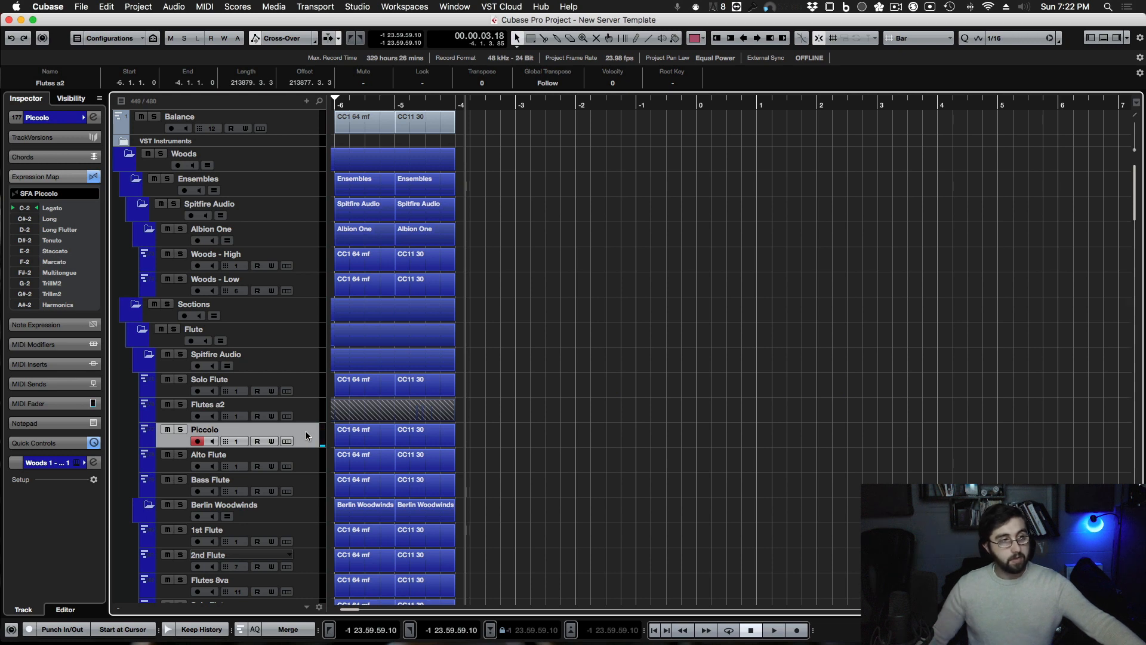
{"action": "left_click", "coordinate": [396, 104]}
{"action": "key", "text": "KP_Multiply"}
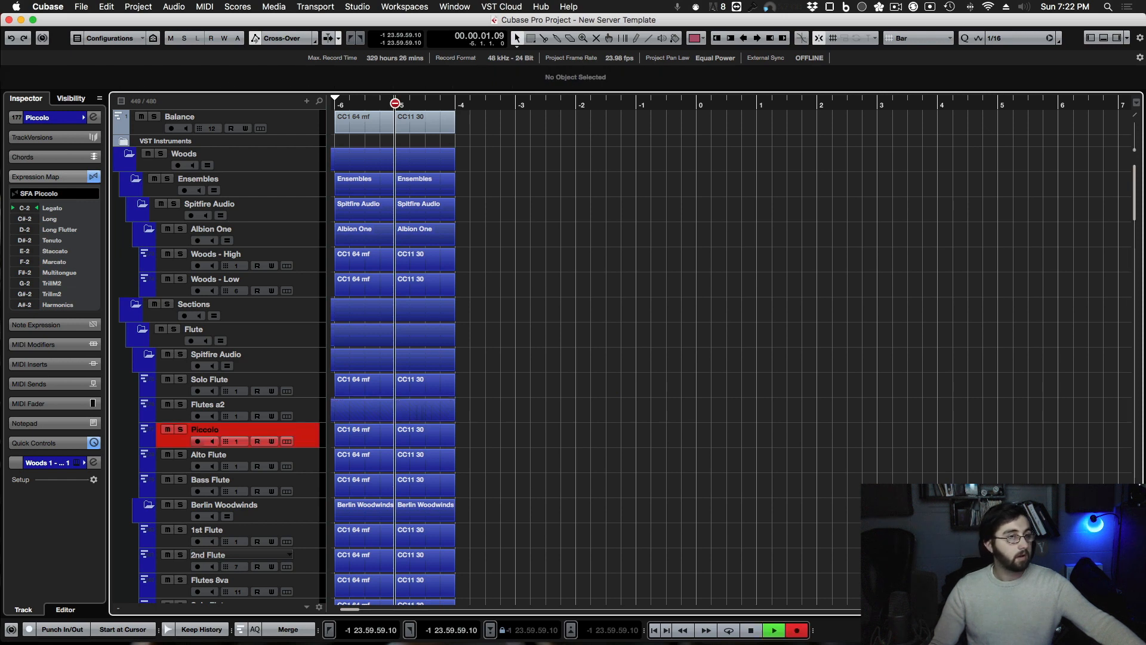
{"action": "key", "text": "space"}
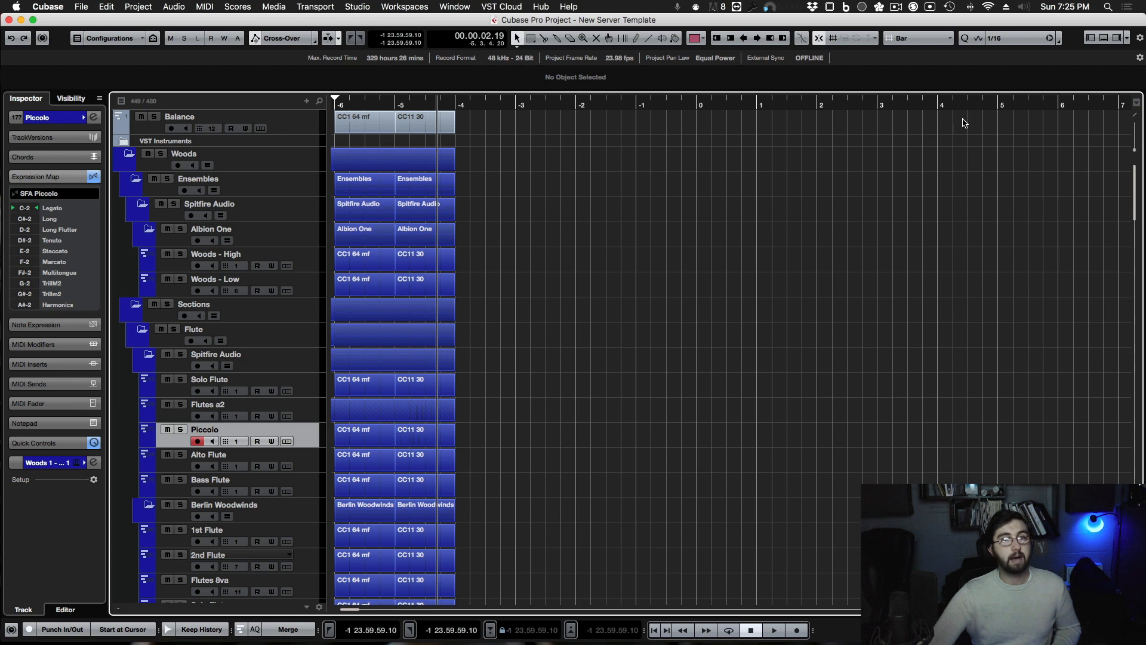
Divide the track list and add a marker track named Markers to the upper section.
{"action": "left_click", "coordinate": [1137, 118]}
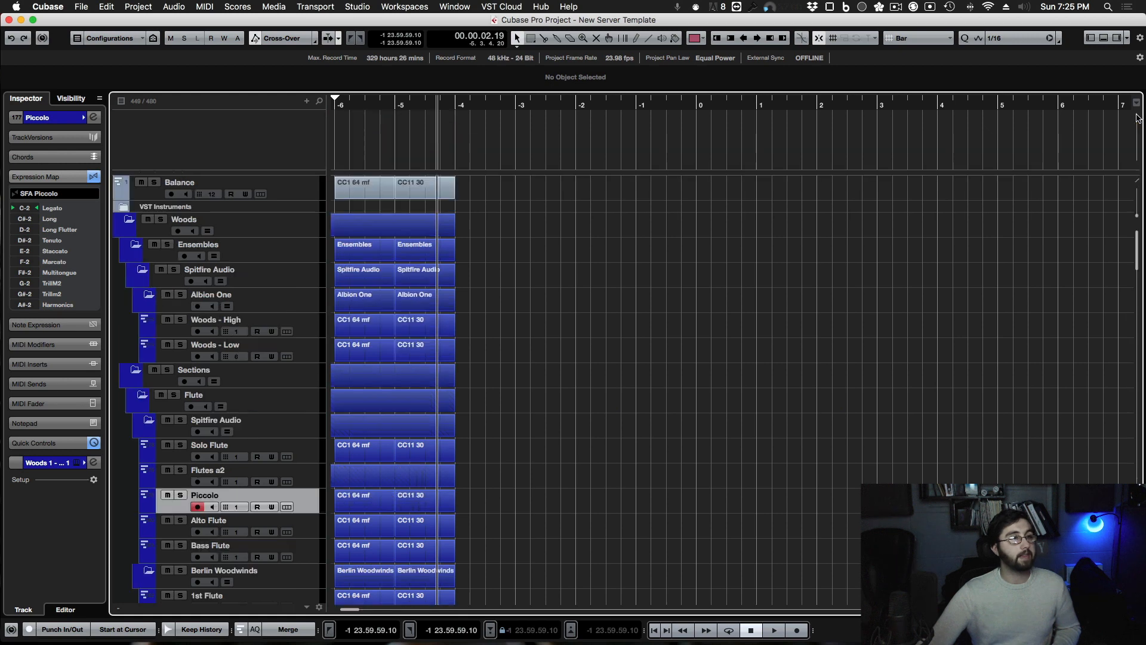
{"action": "right_click", "coordinate": [261, 147]}
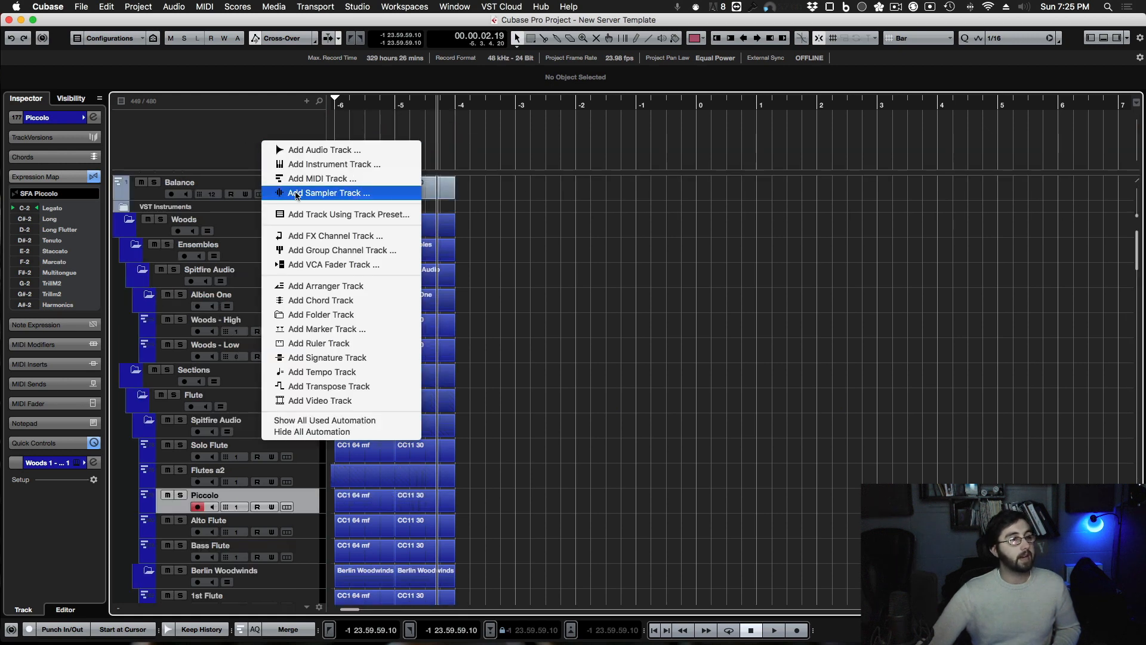
{"action": "left_click", "coordinate": [386, 330]}
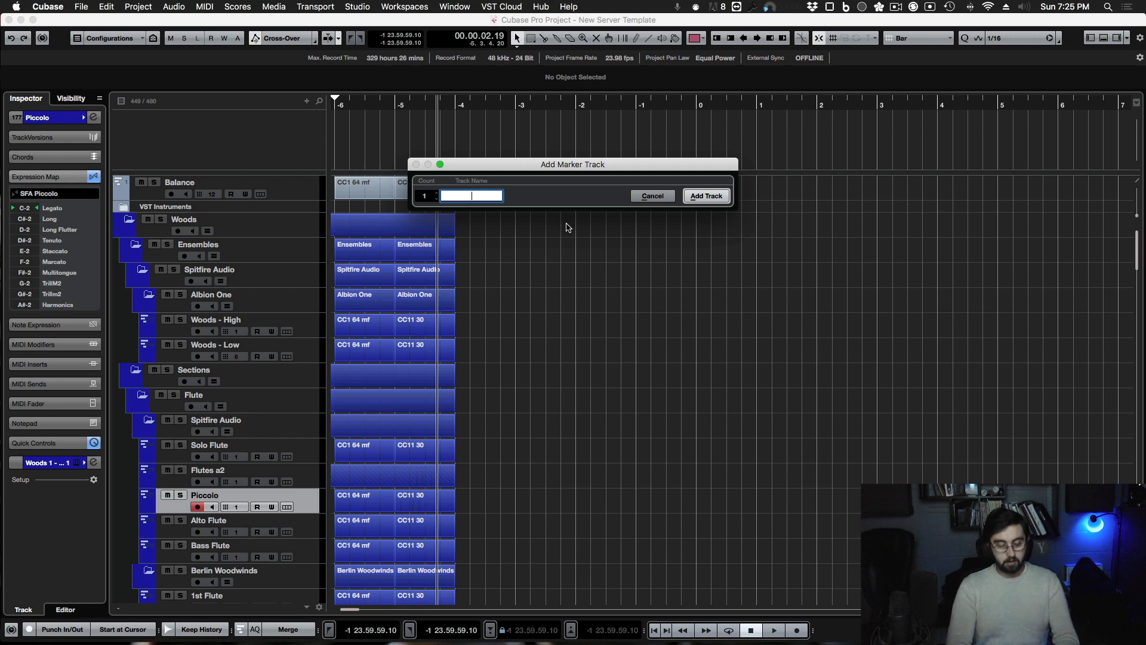
{"action": "type", "text": "Markers"}
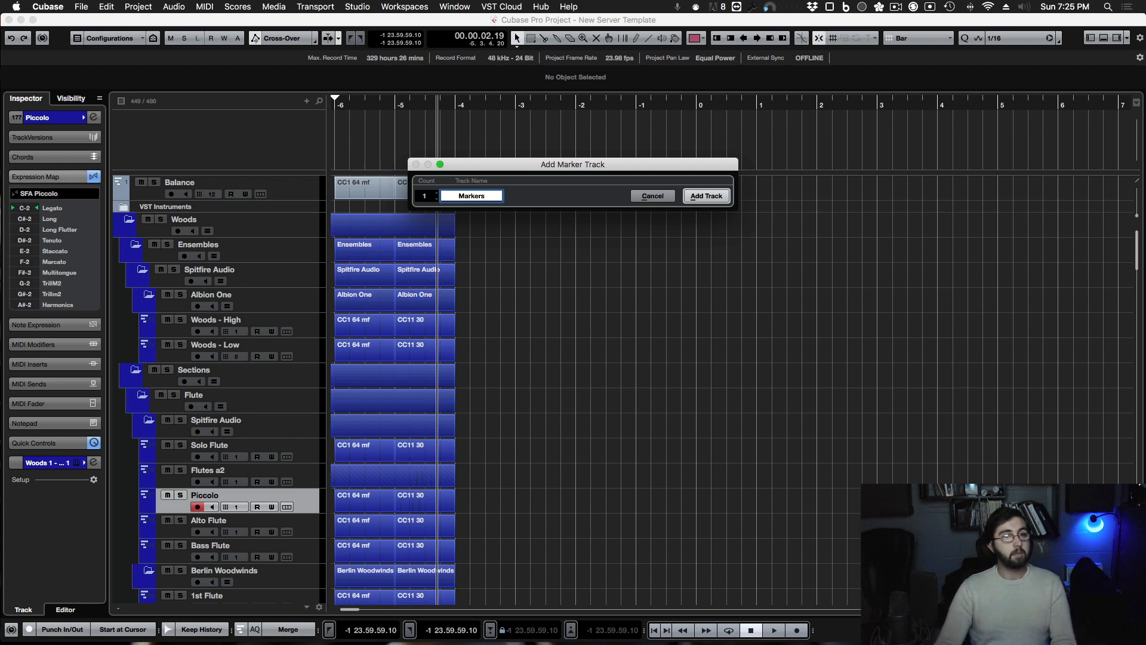
{"action": "key", "text": "Return"}
Add Signature, Tempo and Video tracks below the Markers track, reducing the track heights to fit the upper section.
{"action": "right_click", "coordinate": [237, 149]}
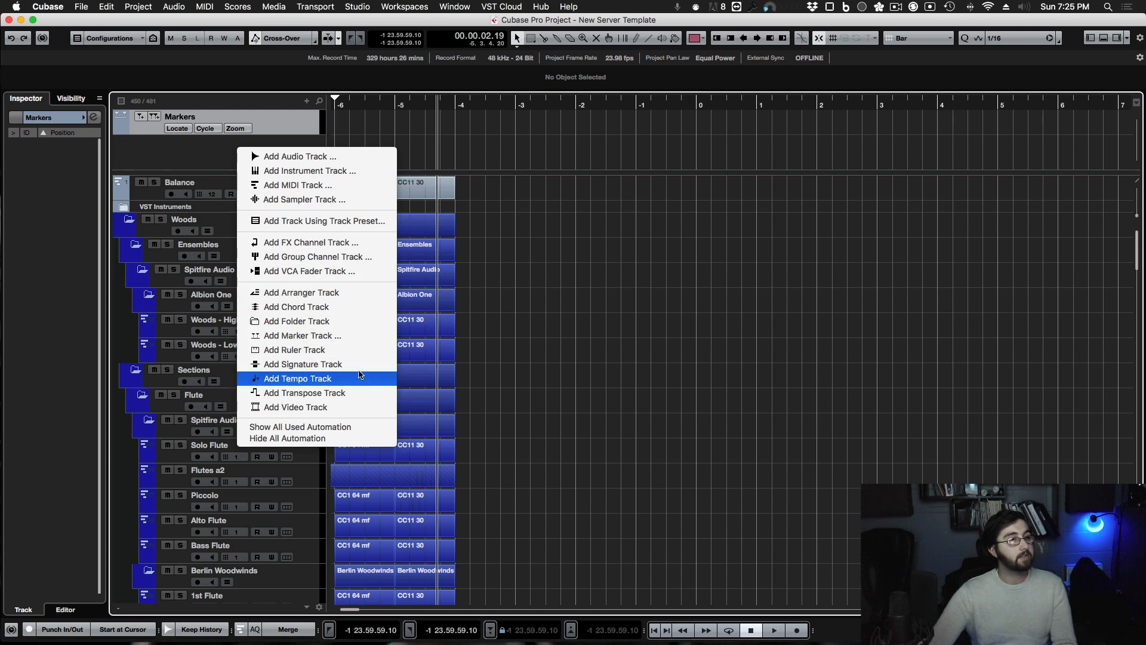
{"action": "left_click", "coordinate": [361, 363]}
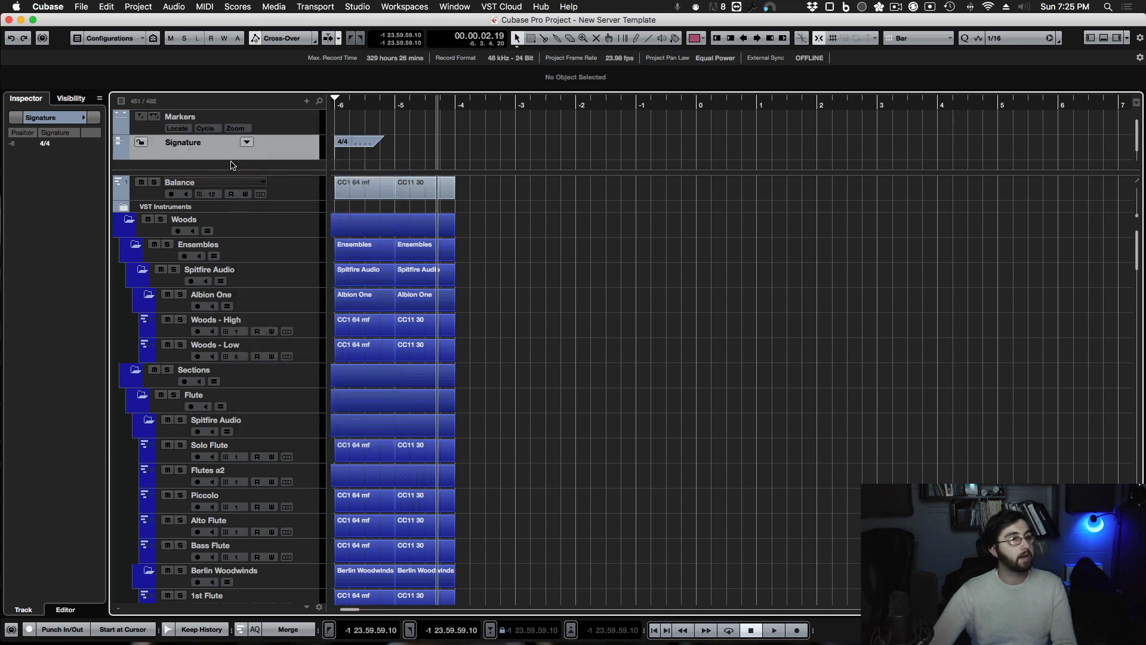
{"action": "right_click", "coordinate": [280, 165]}
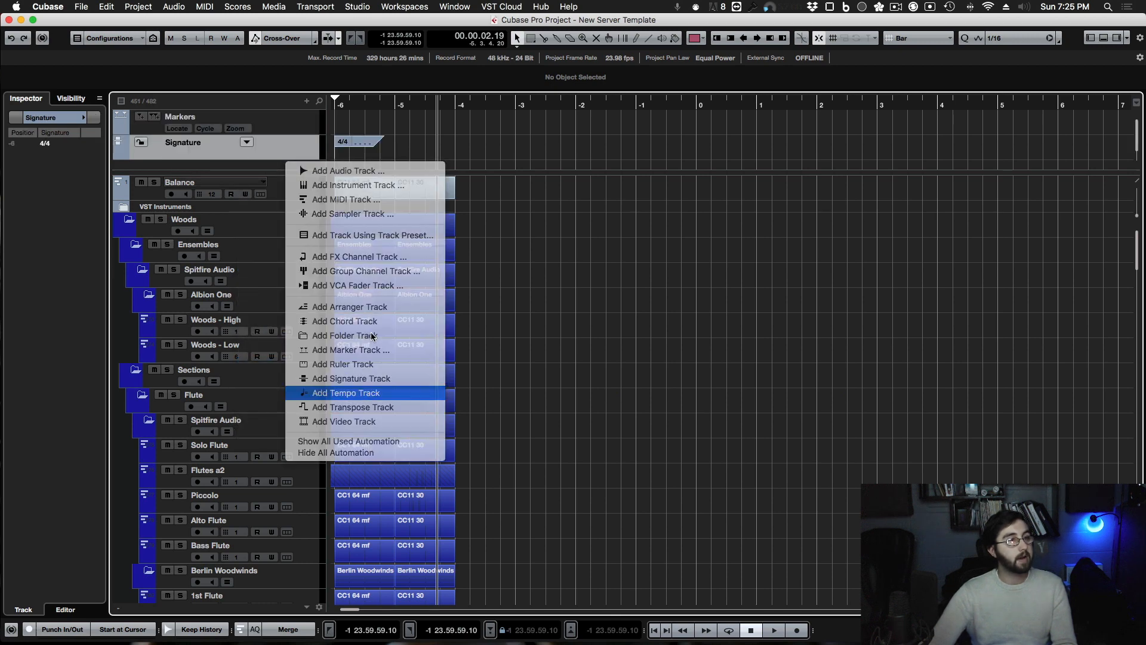
{"action": "left_click", "coordinate": [352, 392]}
{"action": "mouse_move", "coordinate": [281, 133]}
{"action": "left_mouse_down"}
{"action": "mouse_move", "coordinate": [283, 124]}
{"action": "mouse_move", "coordinate": [286, 150]}
{"action": "left_mouse_up"}
{"action": "right_click", "coordinate": [283, 161]}
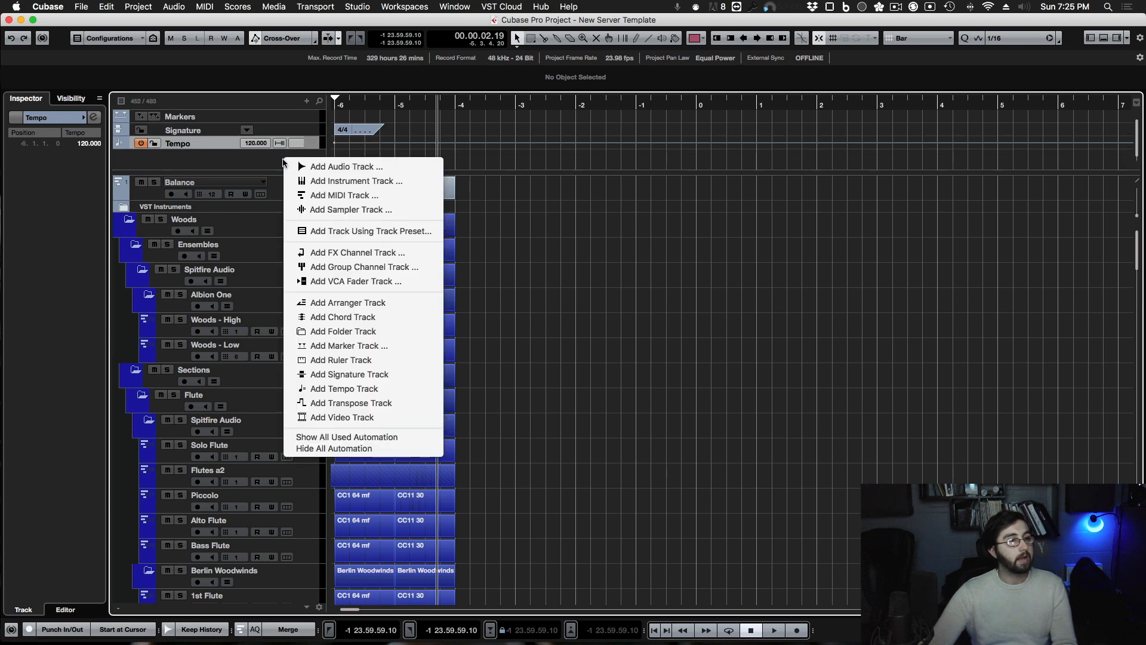
{"action": "left_click", "coordinate": [358, 416]}
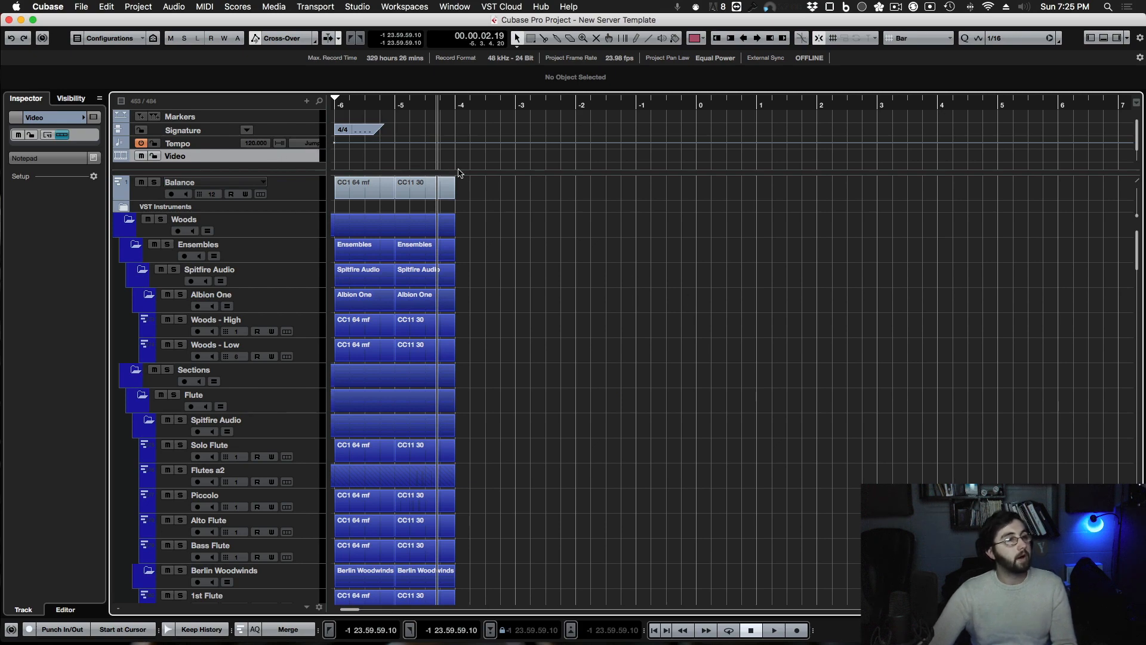
{"action": "scroll", "coordinate": [568, 222], "scroll_direction": "down", "scroll_amount": 20}
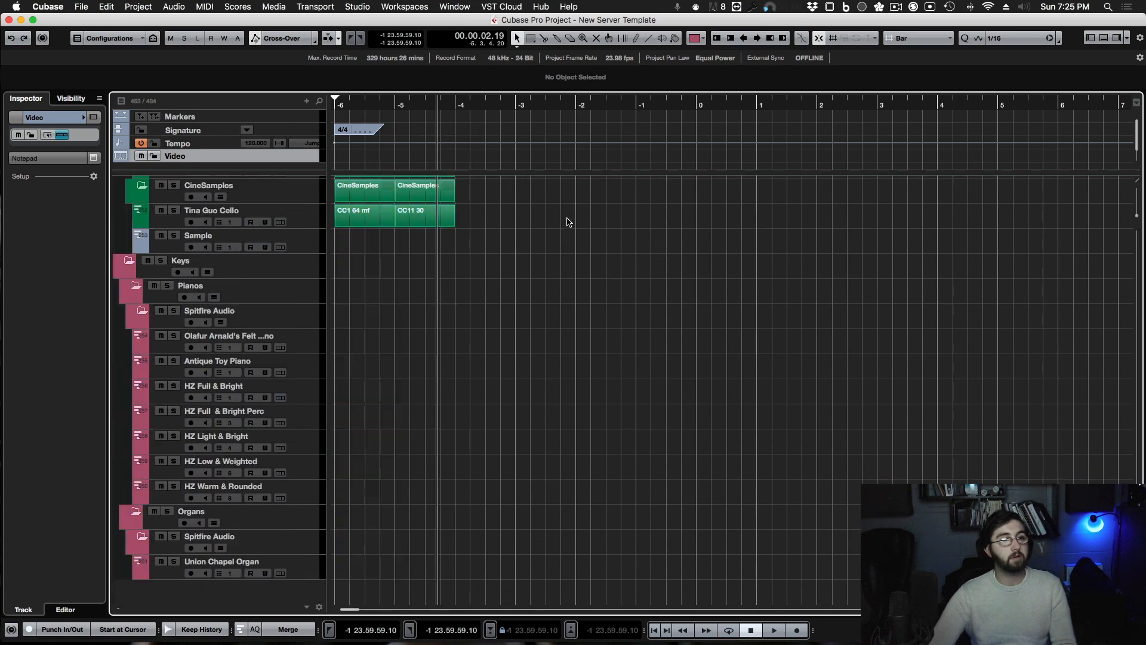
{"action": "scroll", "coordinate": [568, 222], "scroll_direction": "up", "scroll_amount": 20}
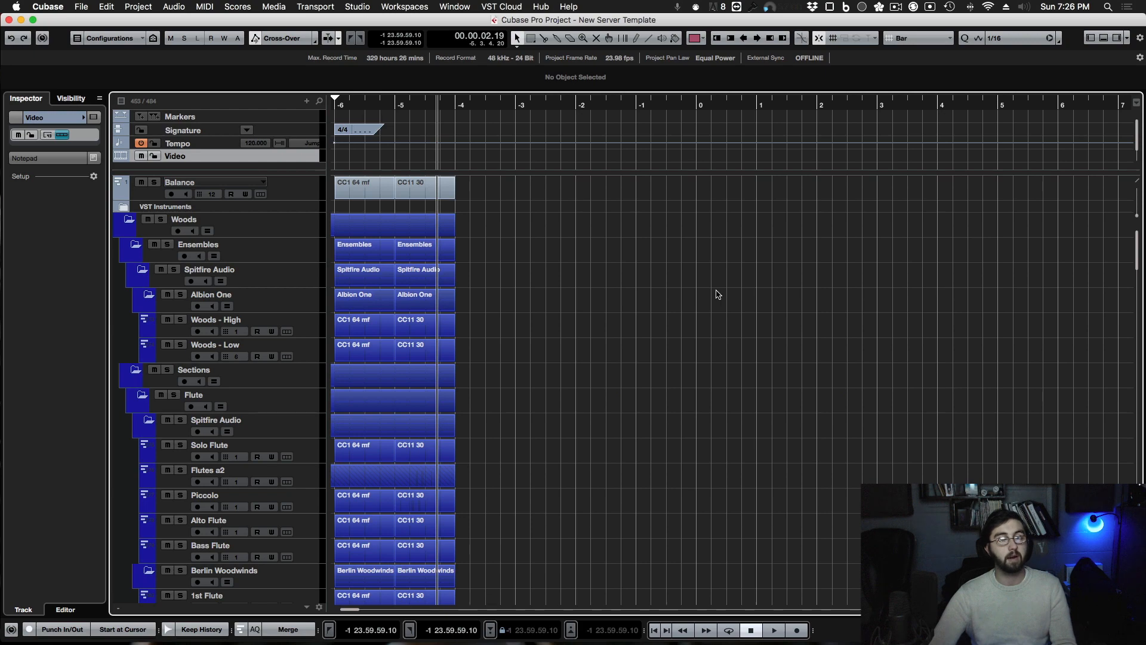
{"action": "scroll", "coordinate": [717, 294], "scroll_direction": "down", "scroll_amount": 20}
{"action": "scroll", "coordinate": [717, 294], "scroll_direction": "up", "scroll_amount": 20}
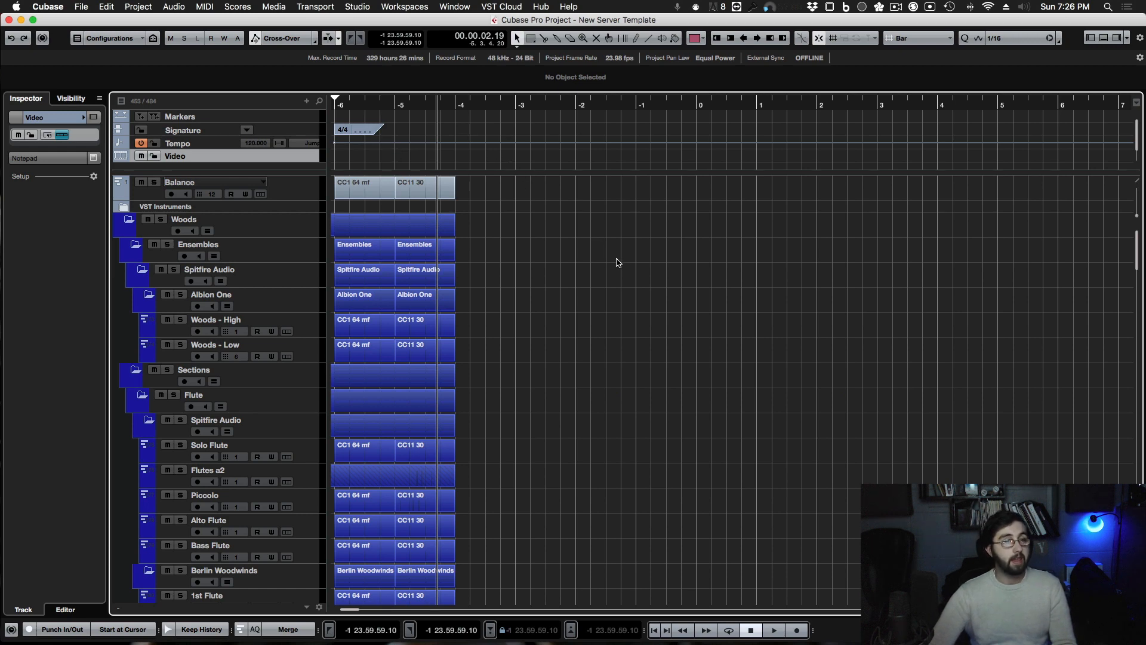
Save the project, and save it as a project template named Dual Server Template.
{"action": "key", "text": "super+s"}
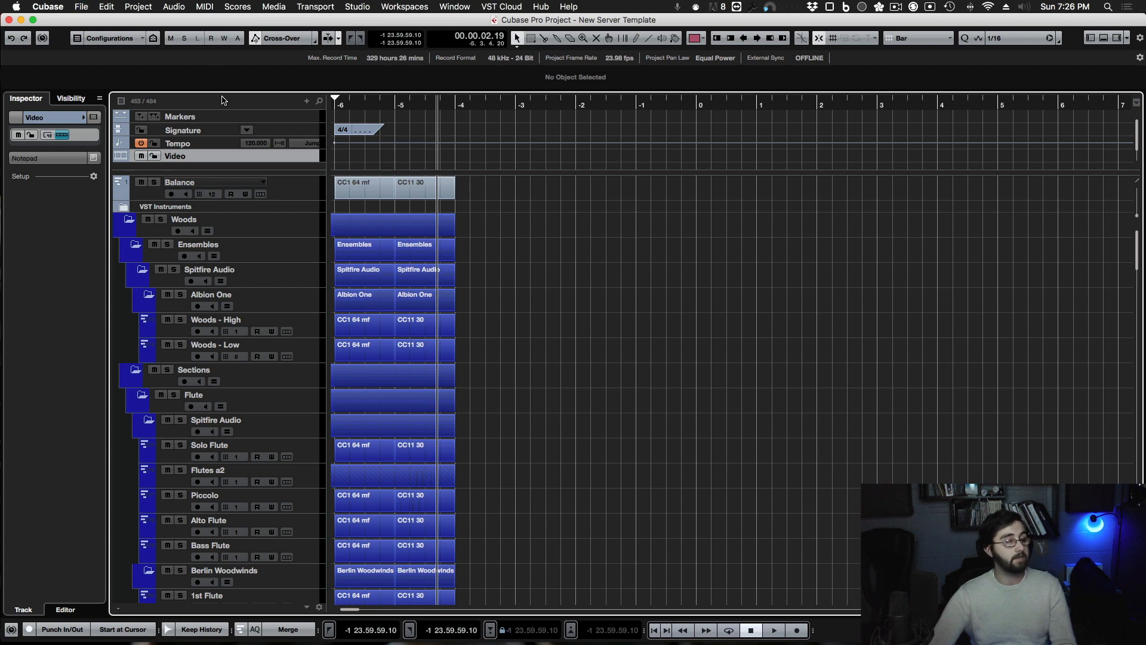
{"action": "left_click", "coordinate": [78, 7]}
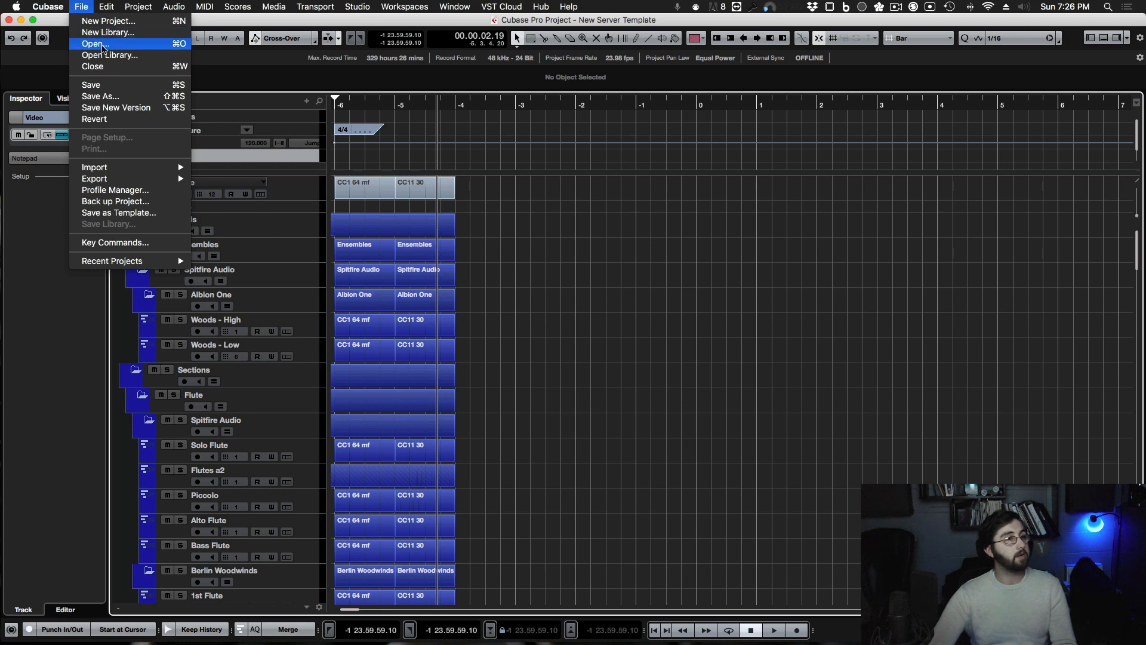
{"action": "left_click", "coordinate": [155, 213]}
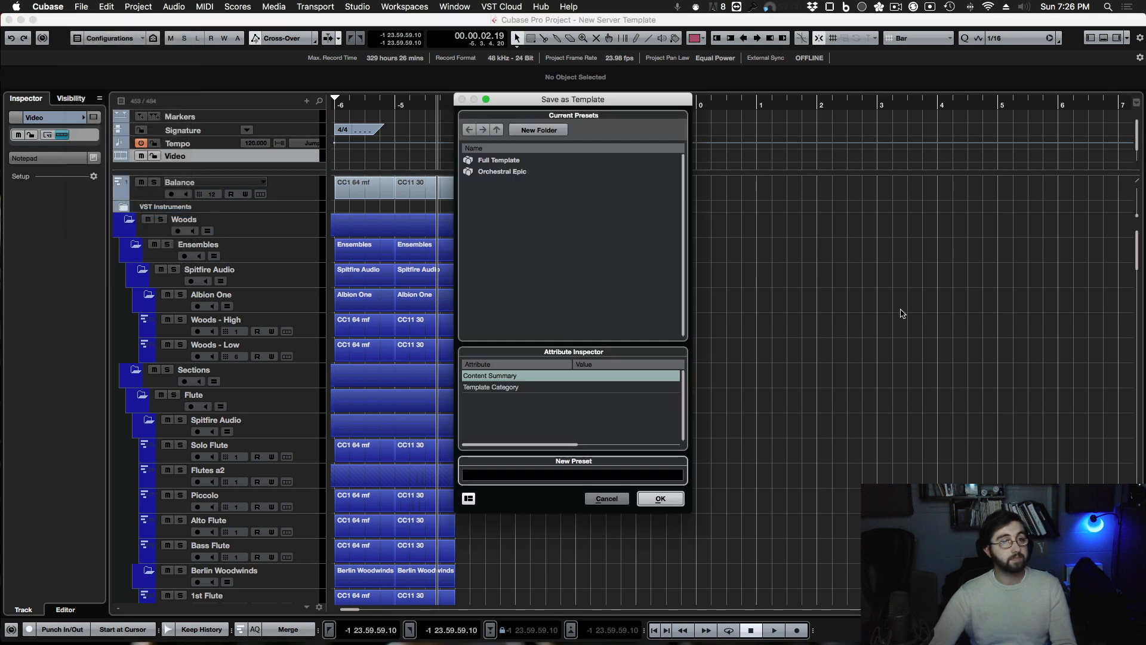
{"action": "left_click", "coordinate": [553, 475]}
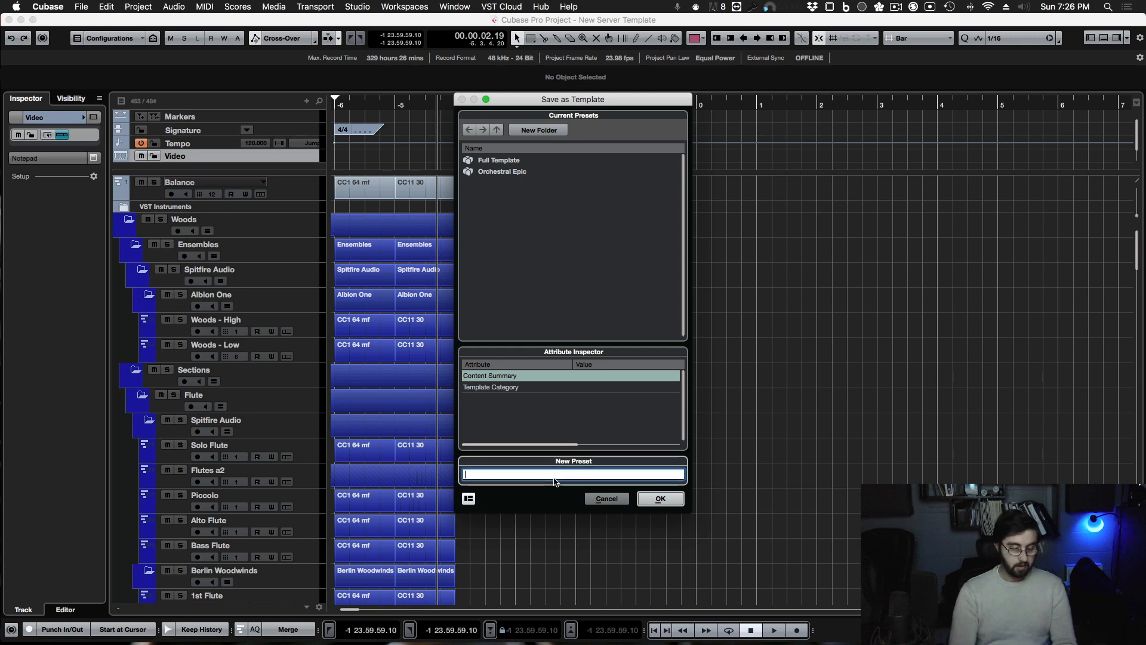
{"action": "type", "text": "Du"}
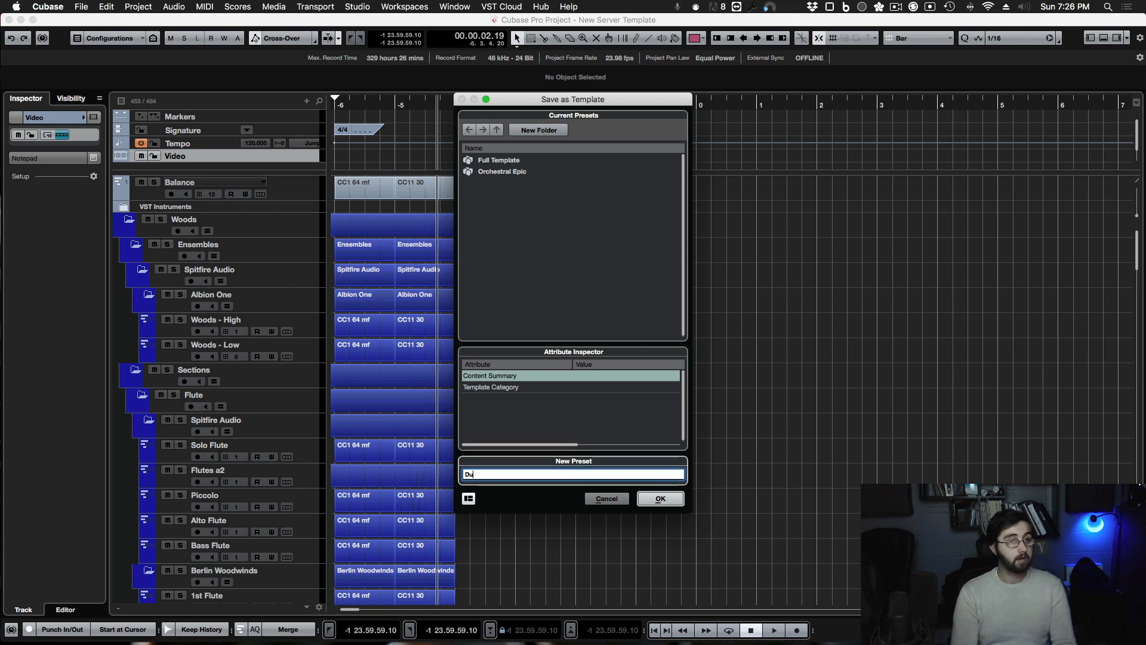
{"action": "type", "text": "al Server Tem"}
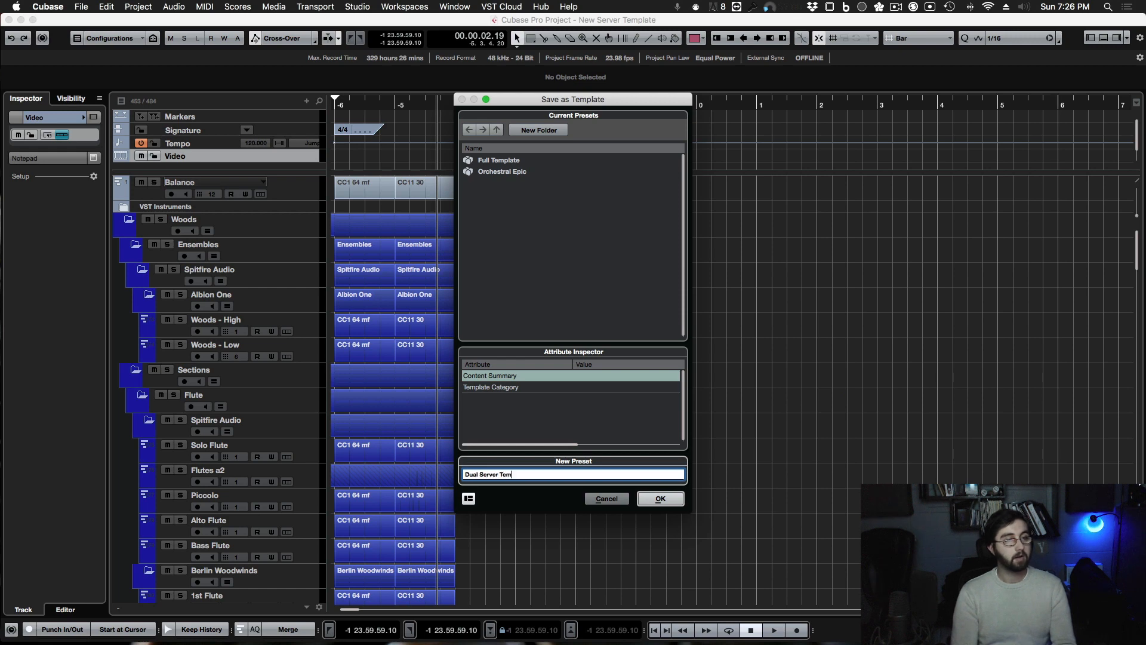
{"action": "type", "text": "plate"}
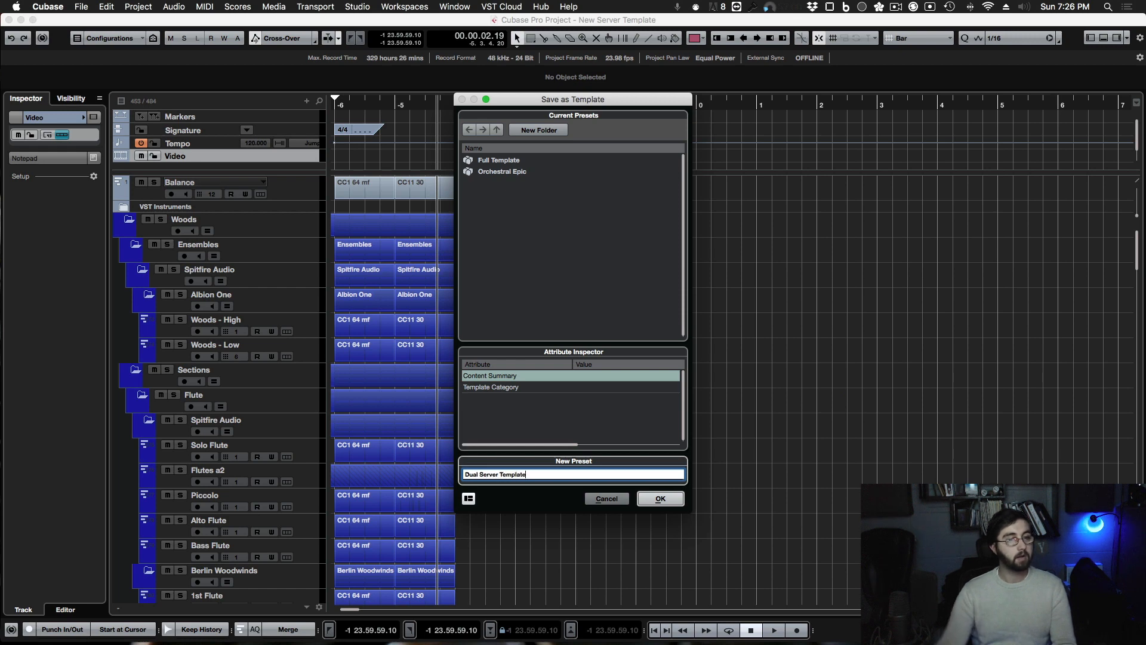
{"action": "left_click", "coordinate": [660, 499]}
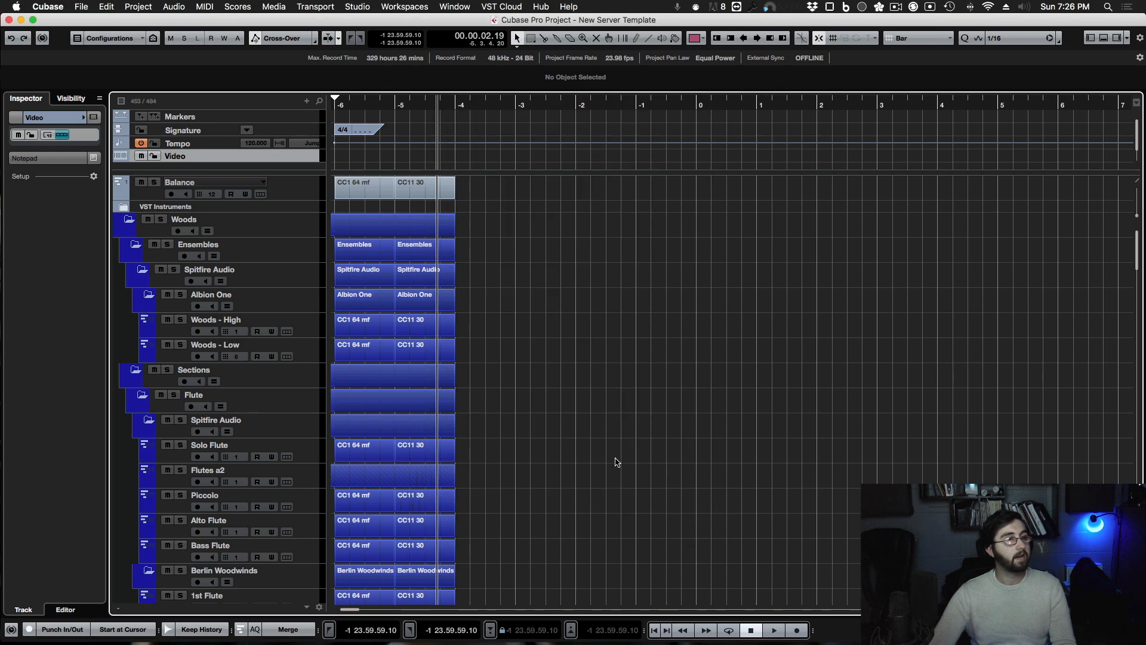
Check for Dual Server Template among the new-project templates in the More category, and close the hub without creating a project.
{"action": "left_click", "coordinate": [82, 6]}
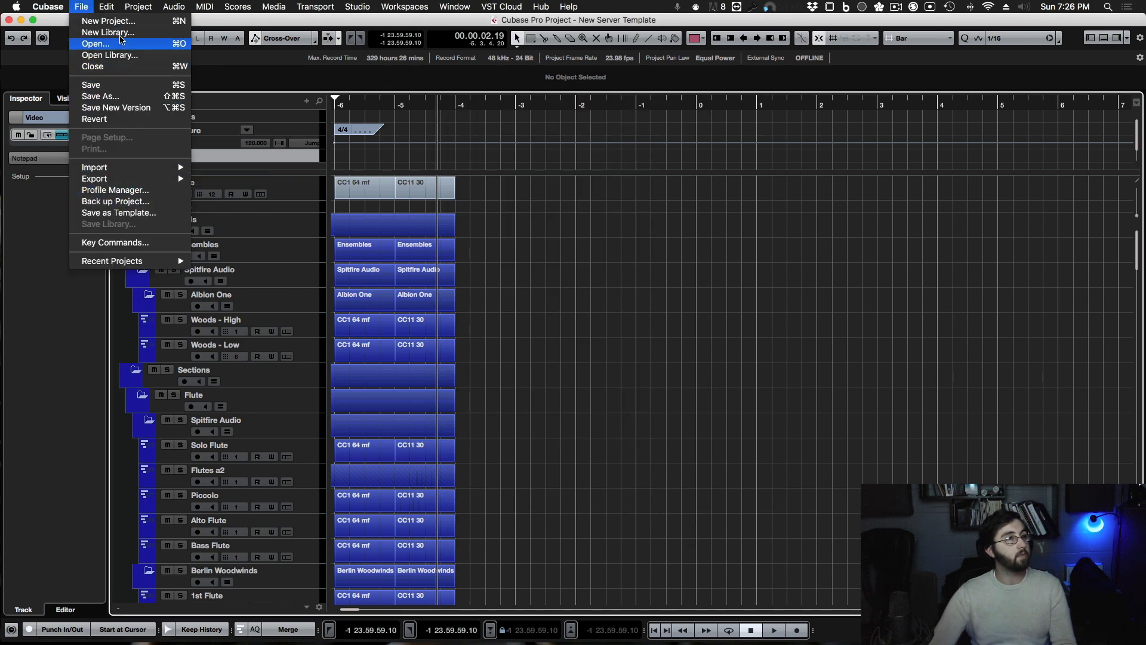
{"action": "left_click", "coordinate": [133, 19]}
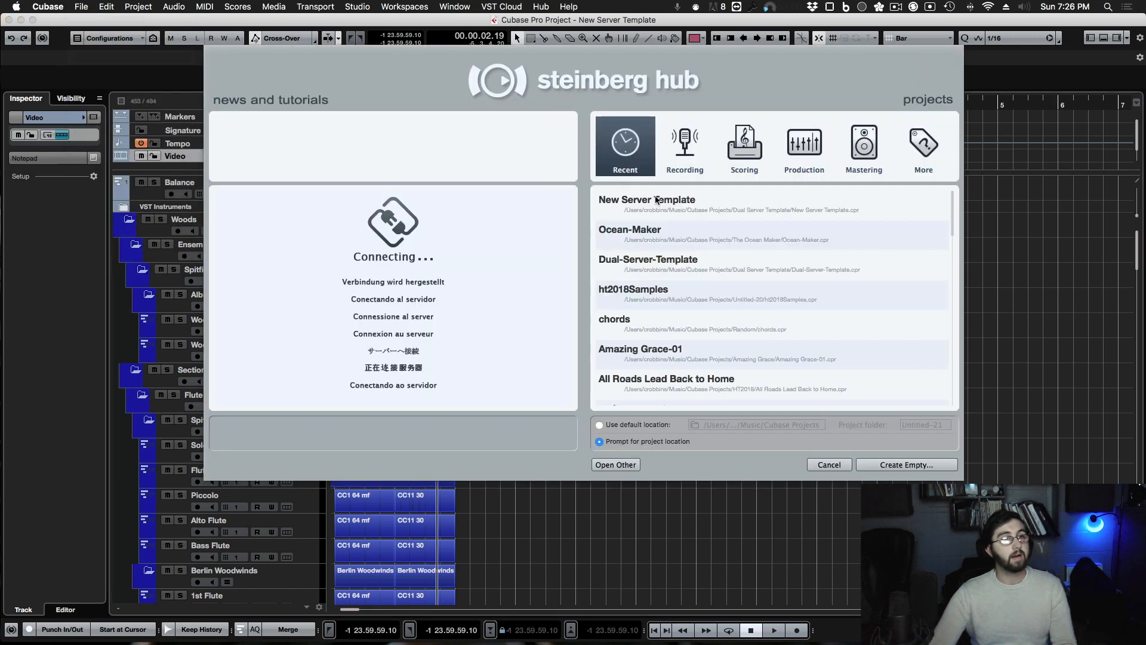
{"action": "left_click", "coordinate": [924, 146]}
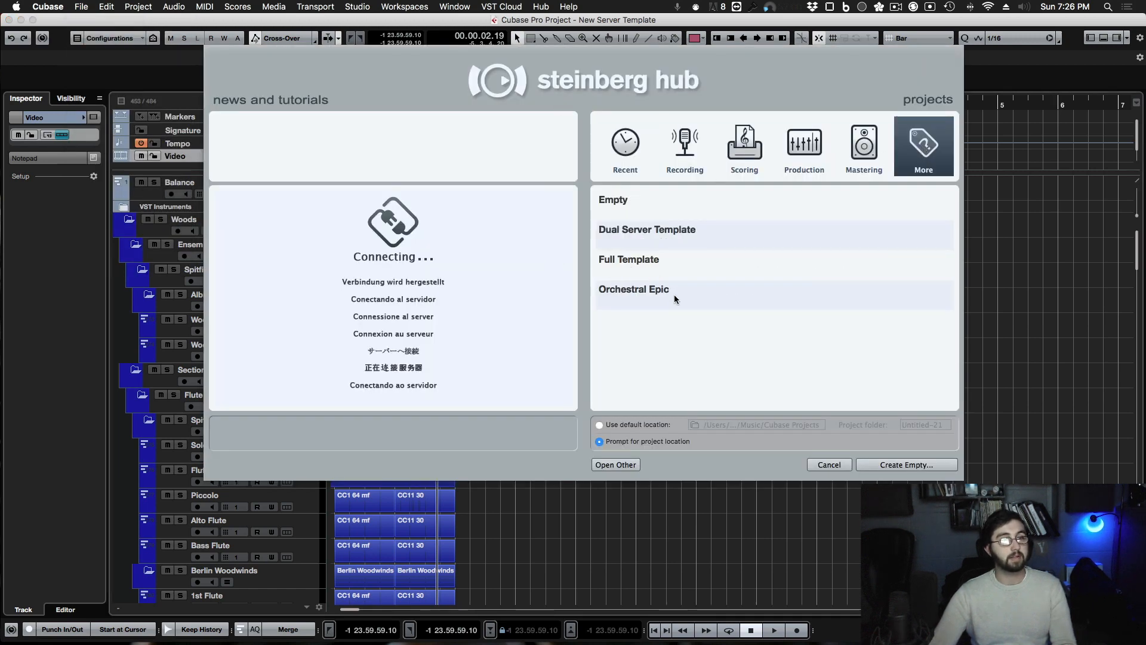
{"action": "left_click", "coordinate": [685, 237]}
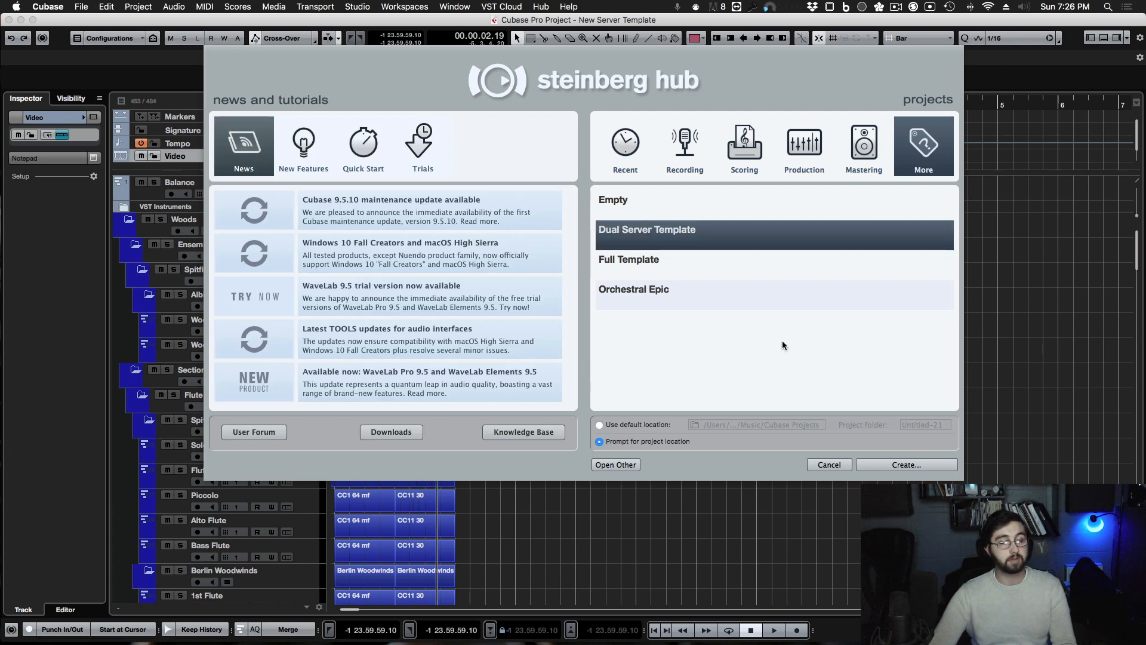
{"action": "left_click", "coordinate": [831, 466]}
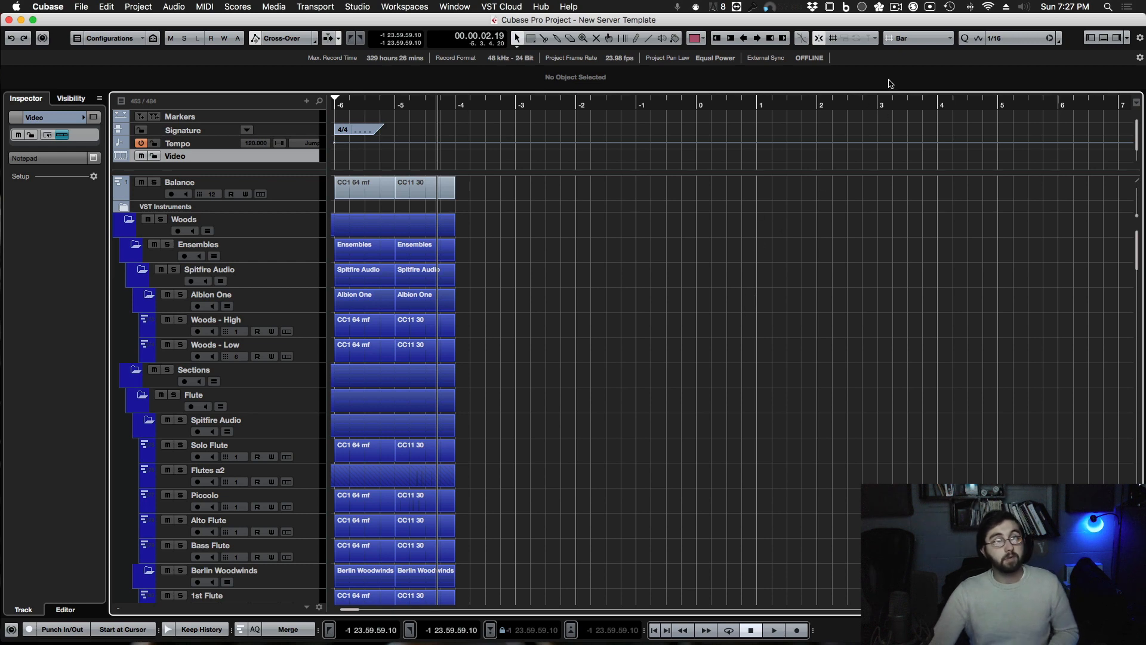
{"action": "left_click", "coordinate": [917, 8]}
{"action": "left_click", "coordinate": [896, 7]}
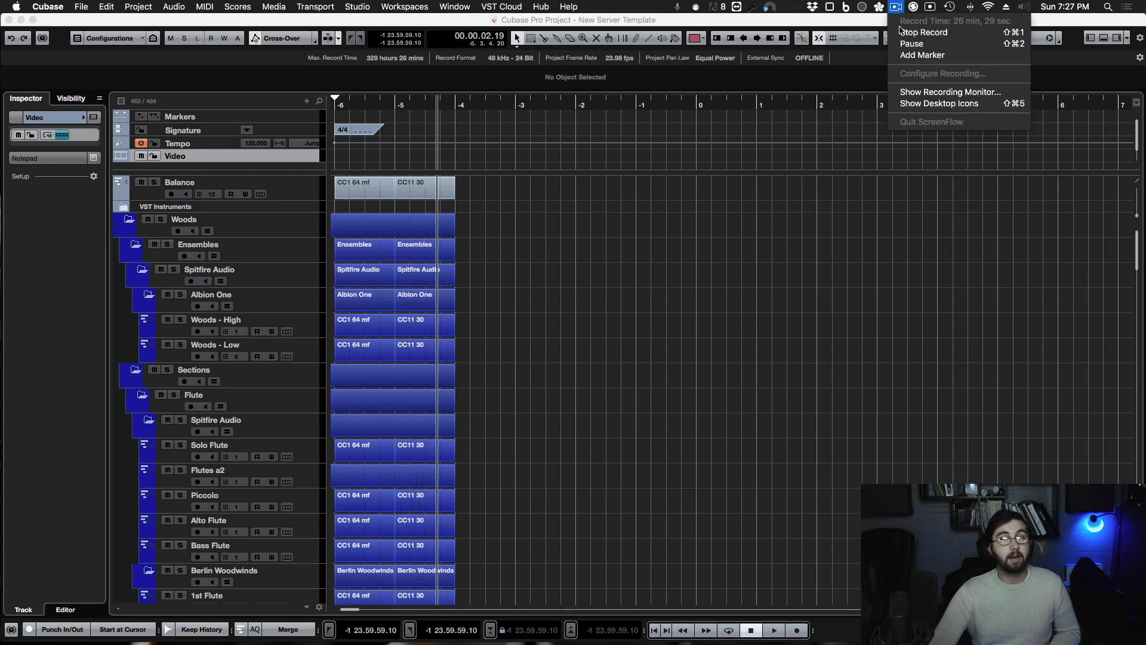